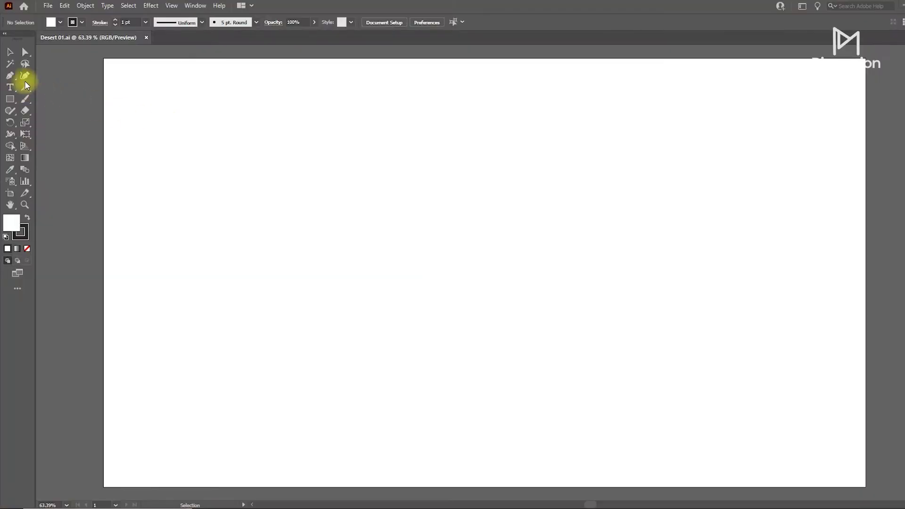
Draw a horizontal line with the Line Segment Tool across the artboard's full width.
click(25, 86)
drag(103, 98, 866, 118)
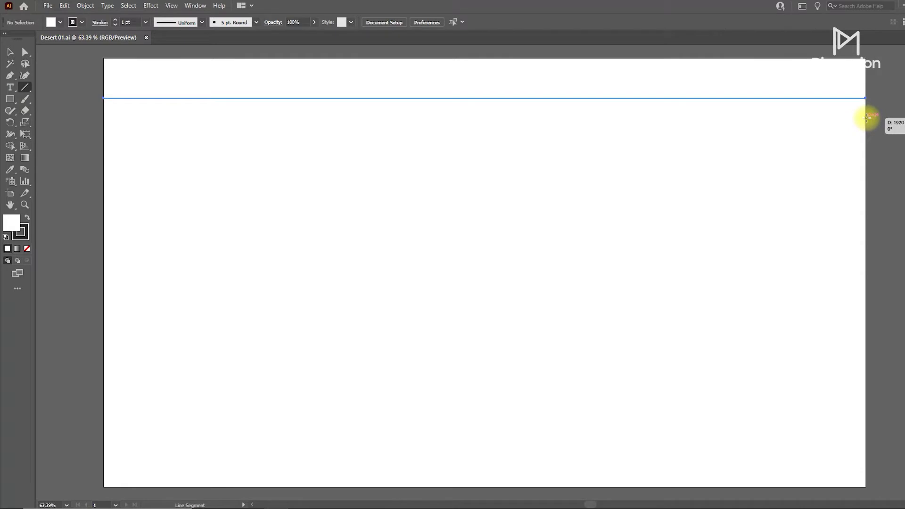
drag(867, 118, 866, 117)
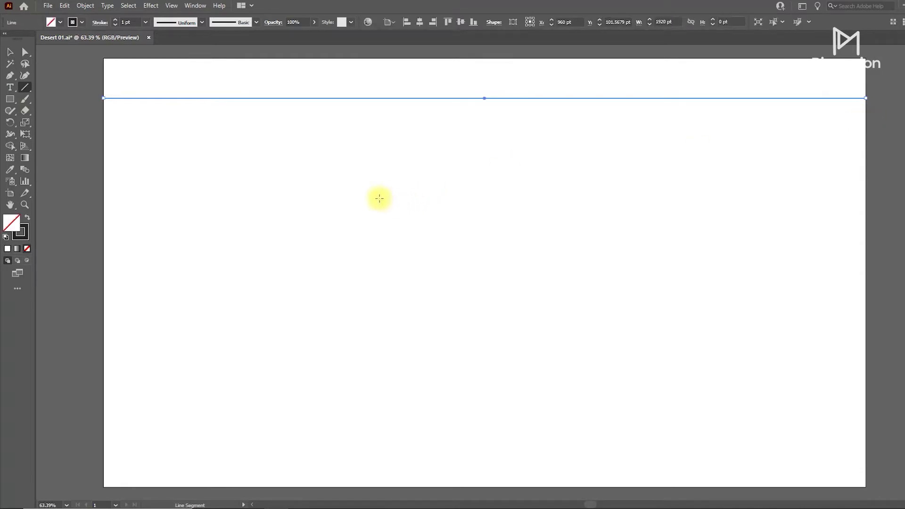
key(v)
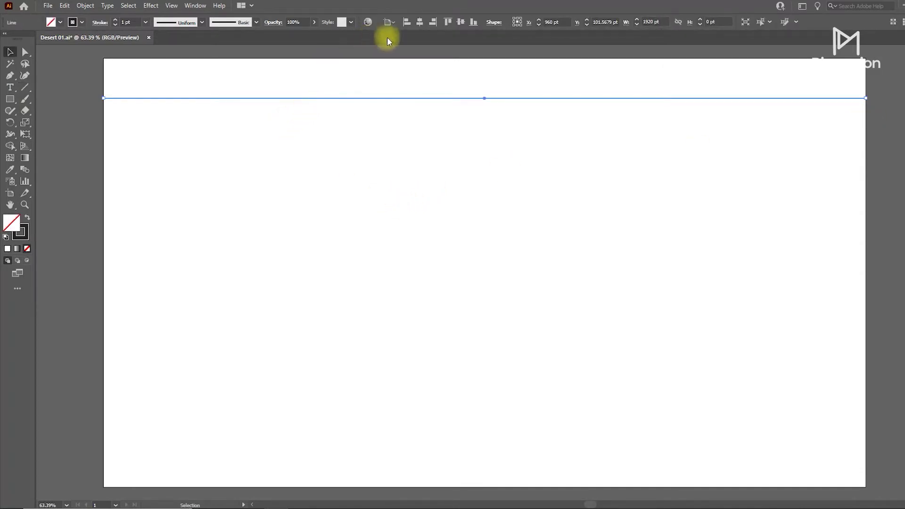
Align the line to the artboard's top edge using Align To Artboard.
click(389, 26)
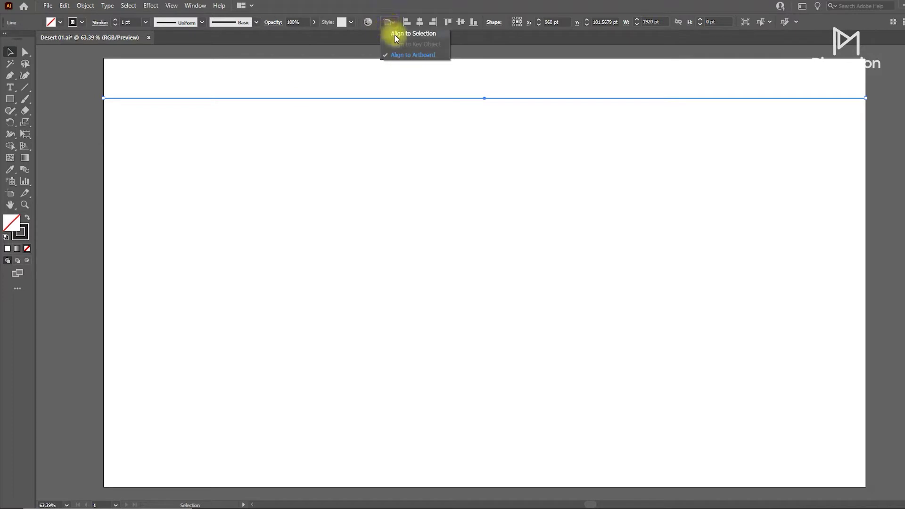
click(449, 19)
click(447, 22)
Set the line's stroke weight to 3 pt.
mouse_move(430, 138)
mouse_down()
mouse_move(427, 163)
mouse_move(430, 146)
mouse_up()
text(3)
key(Return)
drag(251, 115, 290, 58)
scroll(272, 112, down, 2)
scroll(272, 112, up, 1)
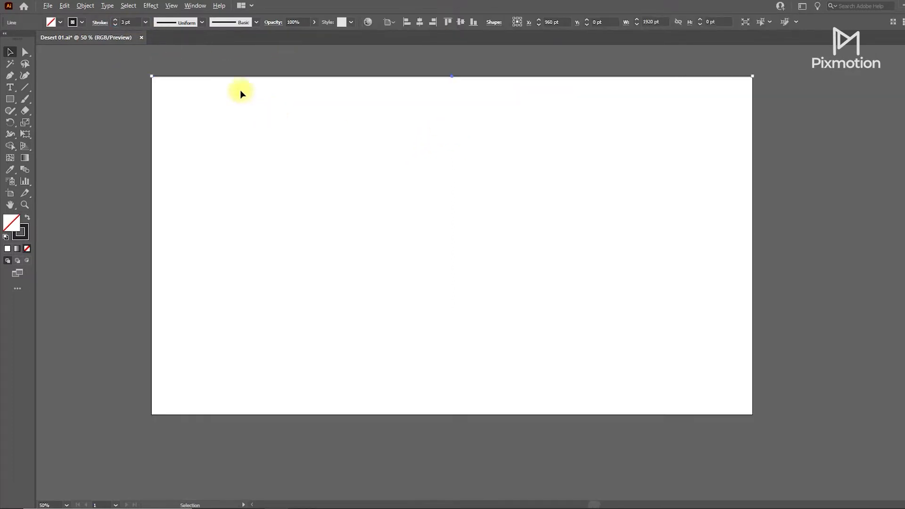
Apply a Transform effect to the line with 20 copies and a 54 pt vertical move.
click(152, 7)
mouse_move(178, 84)
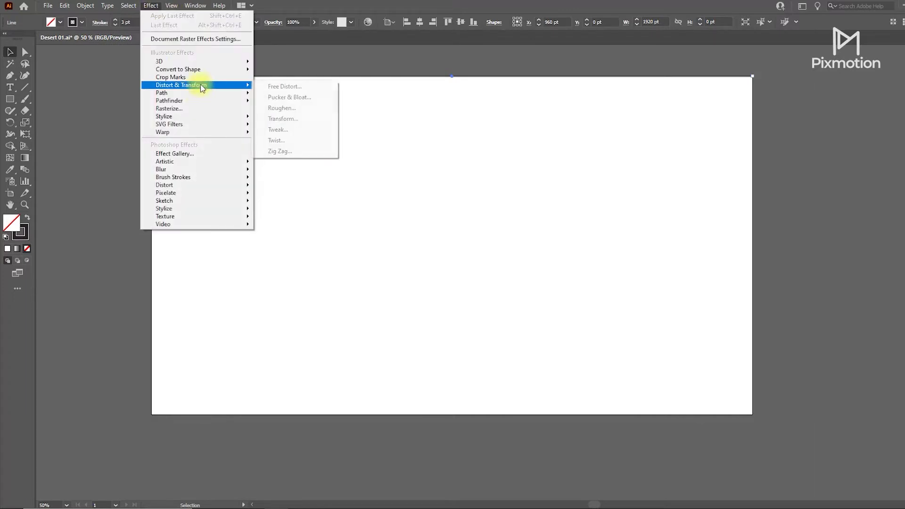
click(302, 118)
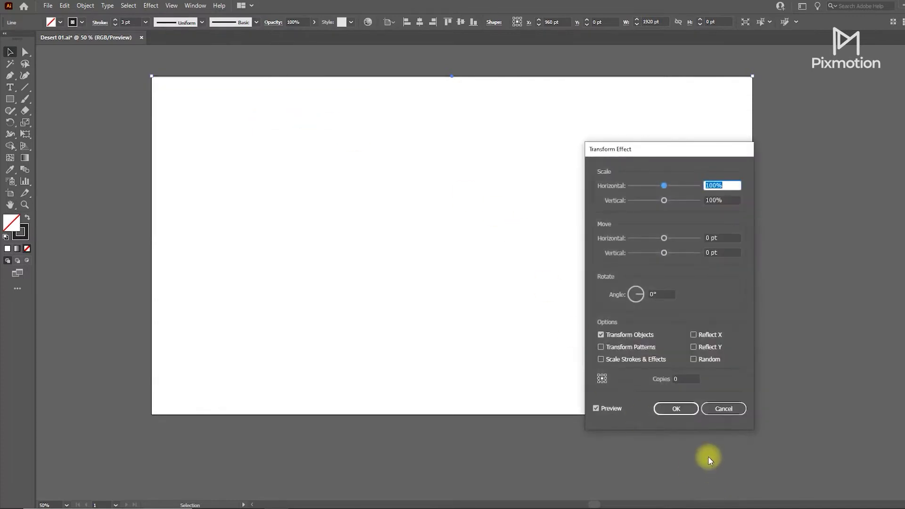
click(595, 408)
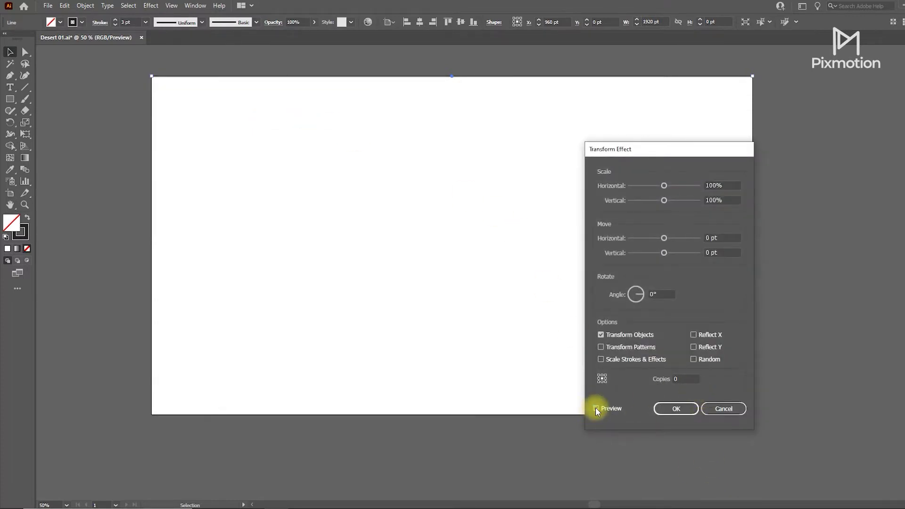
click(685, 378)
text(20)
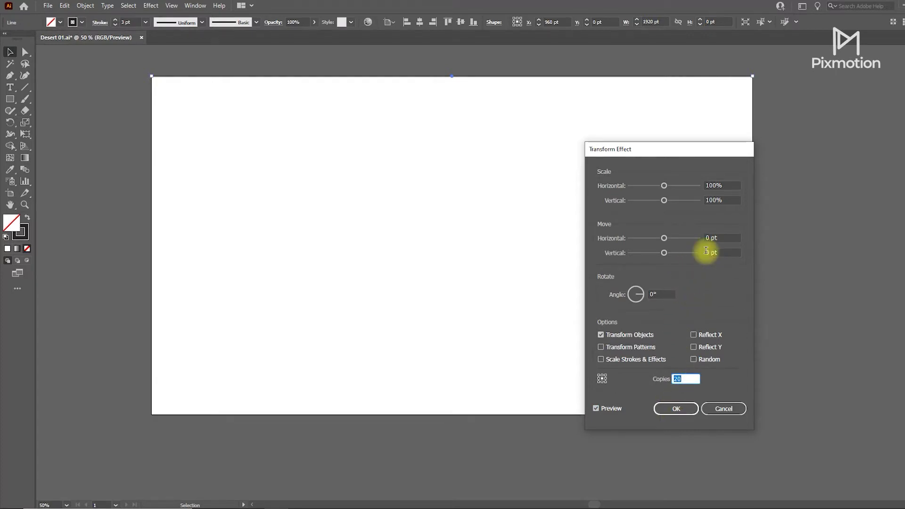
click(711, 252)
key(shift+Up)
key(shift+Up)
key(shift+Up)
key(shift+Up)
key(shift+Up)
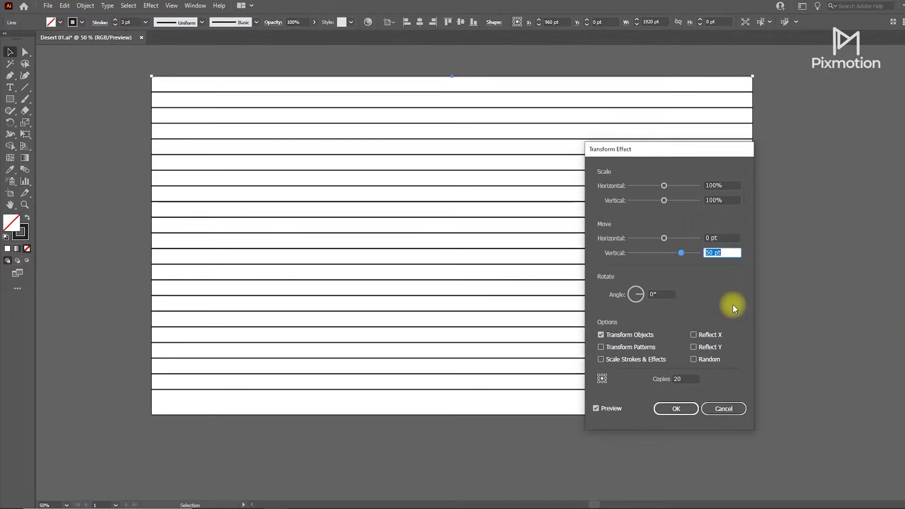
key(shift+Up)
key(Down)
key(Down)
key(Down)
key(Down)
key(Down)
key(Down)
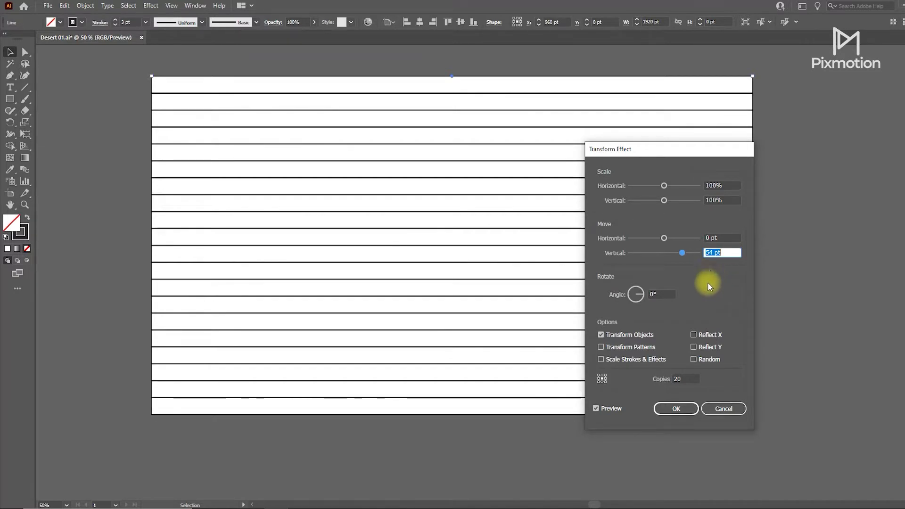
click(686, 408)
click(106, 157)
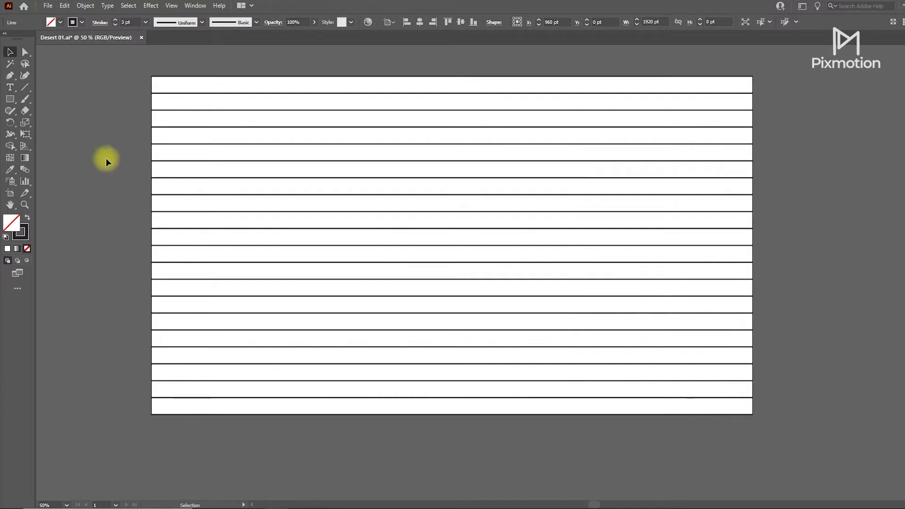
click(185, 79)
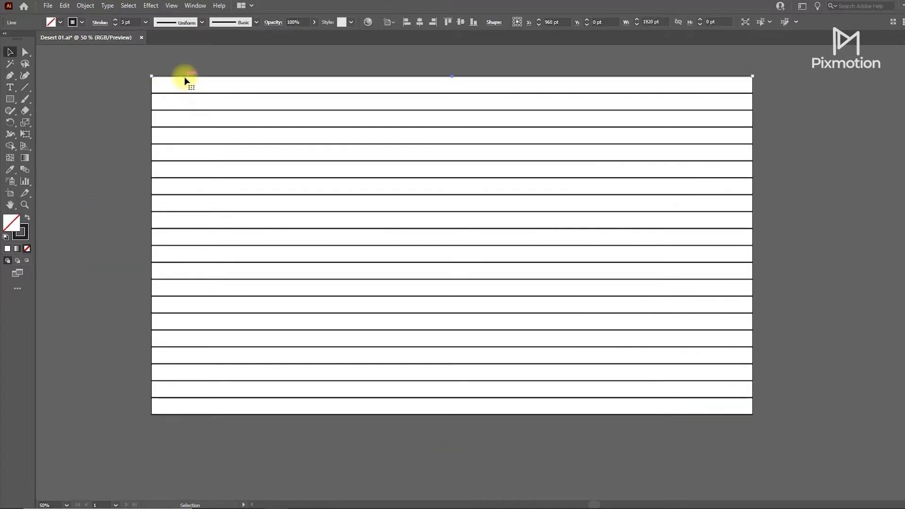
Wrap the line stack in an envelope mesh of 1 row and 1 column.
click(86, 6)
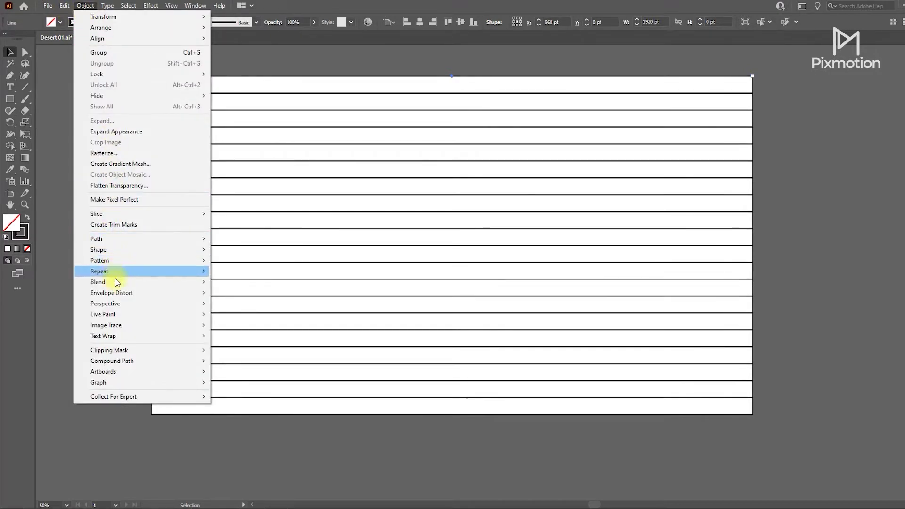
mouse_move(112, 292)
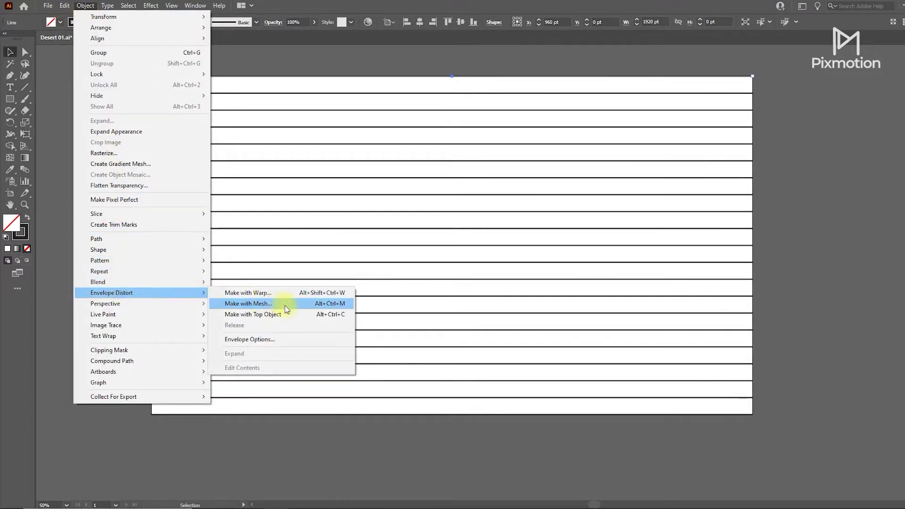
click(286, 305)
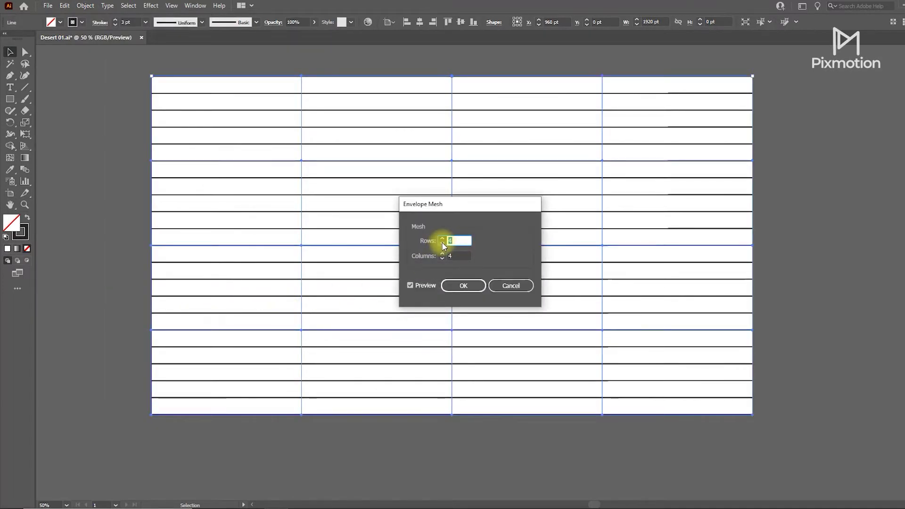
key(Tab)
text(1)
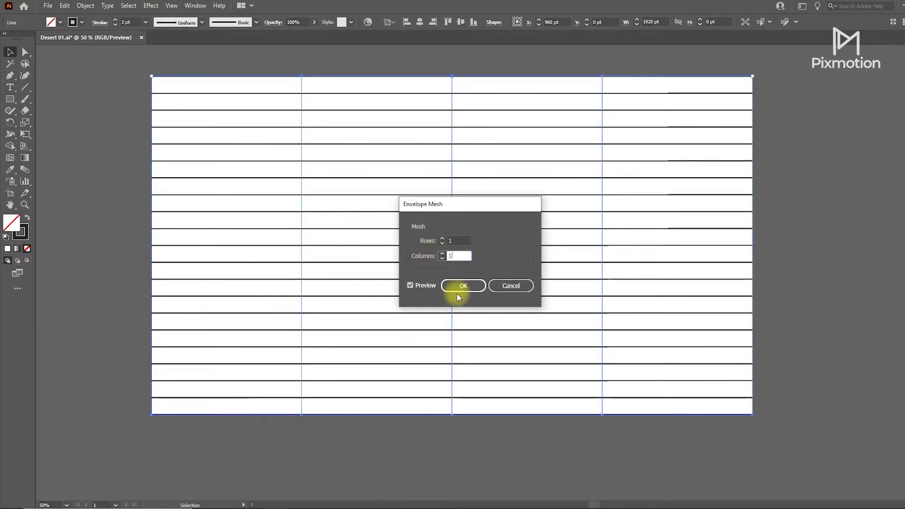
click(462, 287)
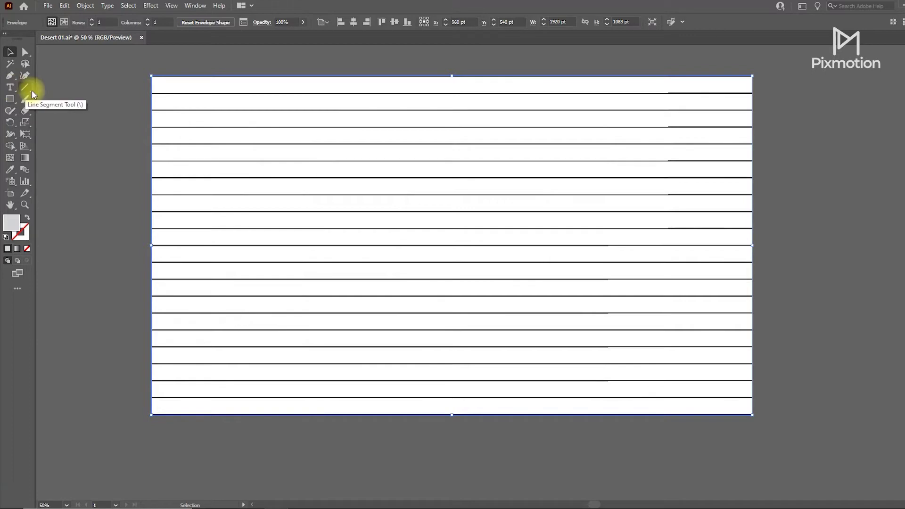
Try pulling the envelope's top-left corner and top edge down, undoing both.
drag(152, 75, 147, 186)
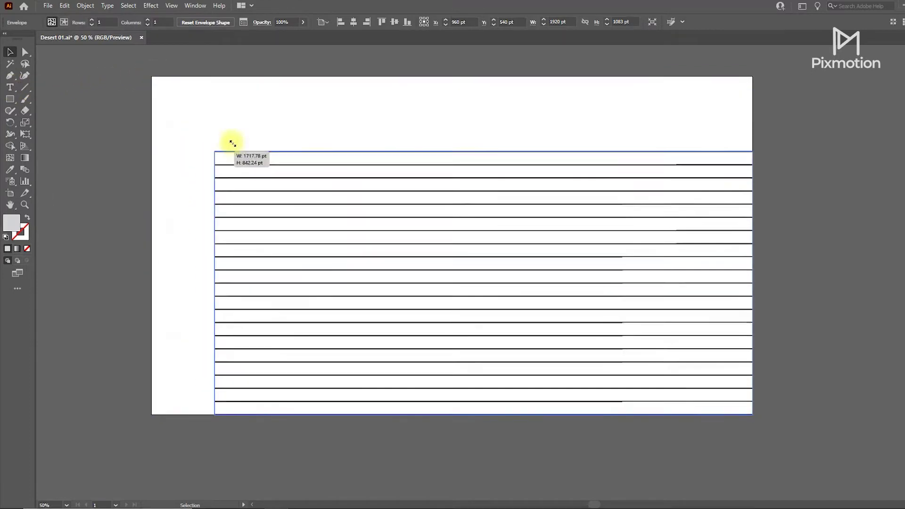
key(ctrl+z)
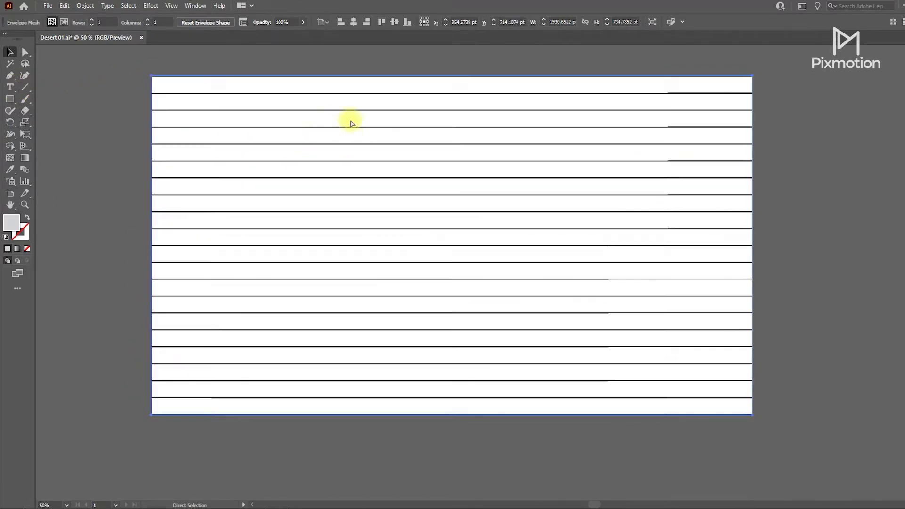
drag(450, 78, 430, 259)
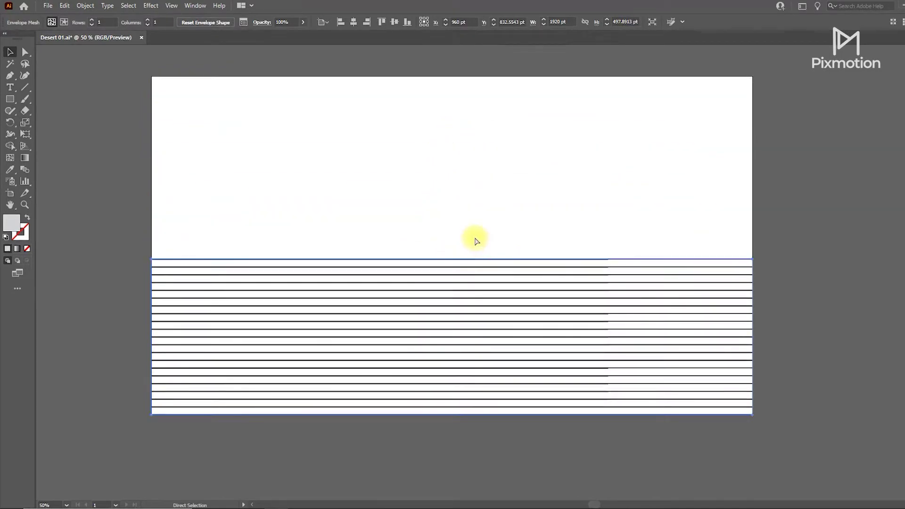
key(ctrl+z)
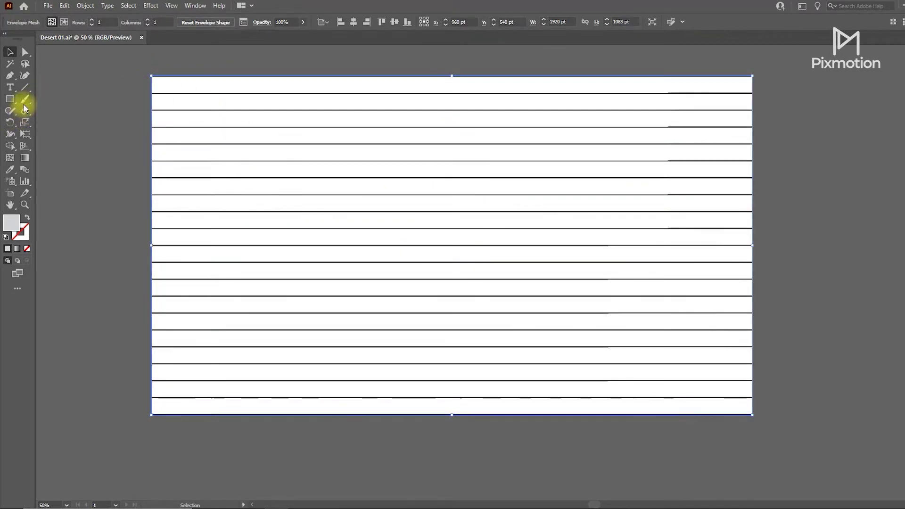
Pull curve handles with Convert Anchor Point to bend the envelope's top-left corner and top edge.
click(25, 75)
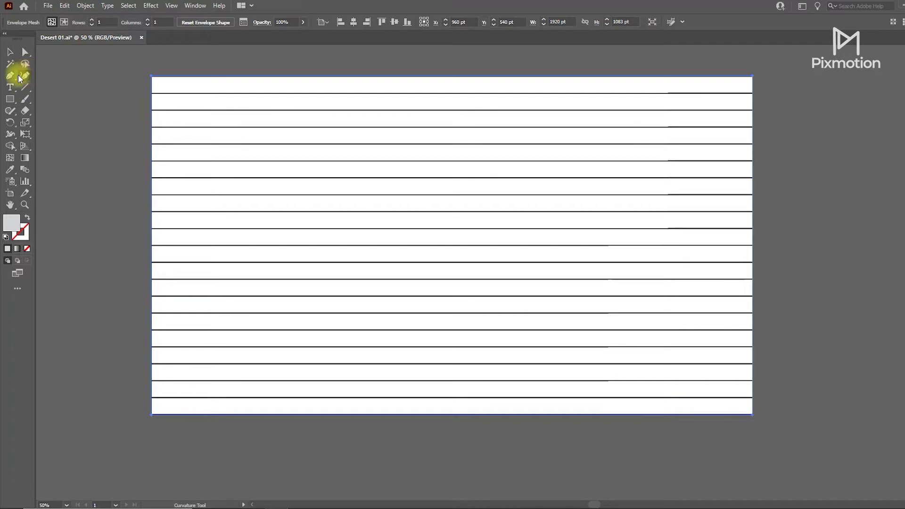
drag(10, 75, 34, 112)
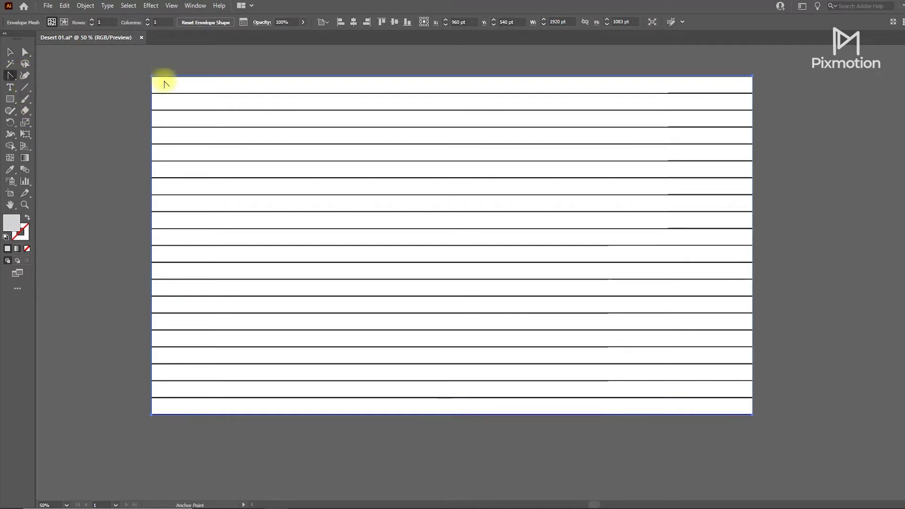
mouse_move(151, 76)
mouse_down()
mouse_move(180, 80)
mouse_move(148, 100)
mouse_up()
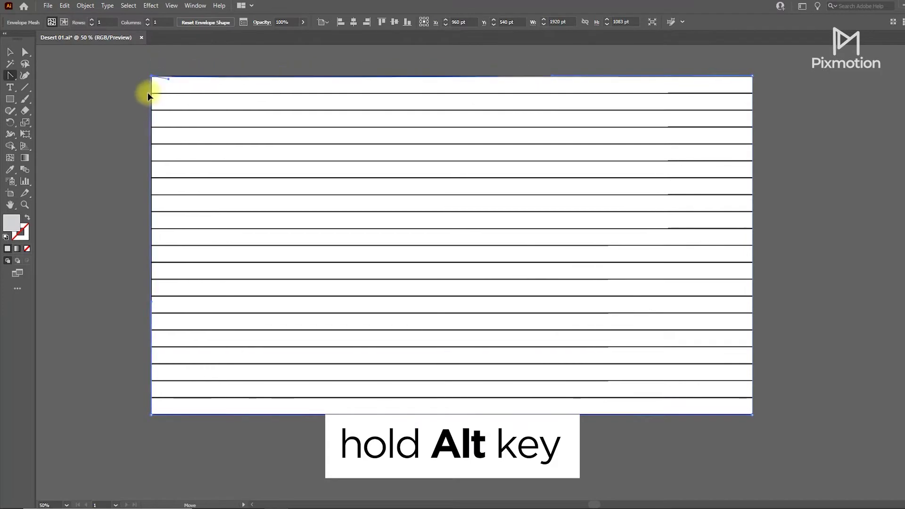
scroll(143, 78, up, 2)
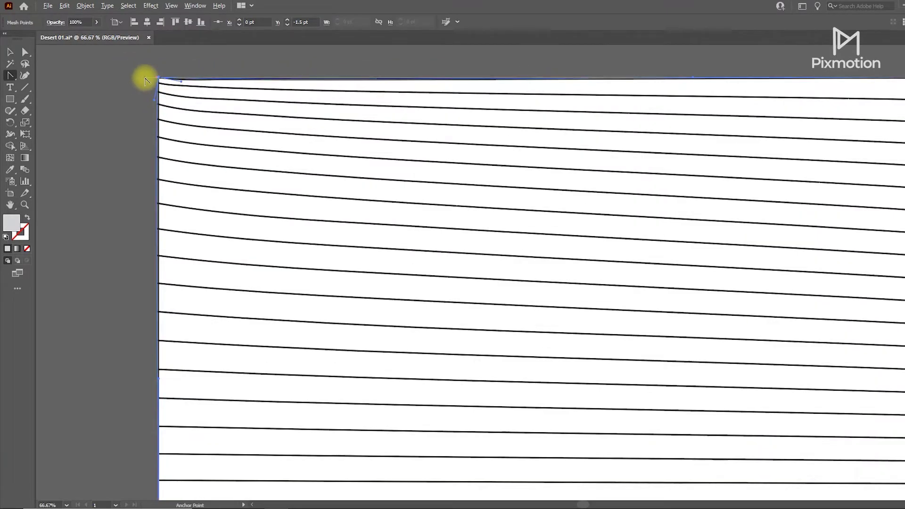
scroll(148, 75, up, 1)
scroll(221, 198, up, 2)
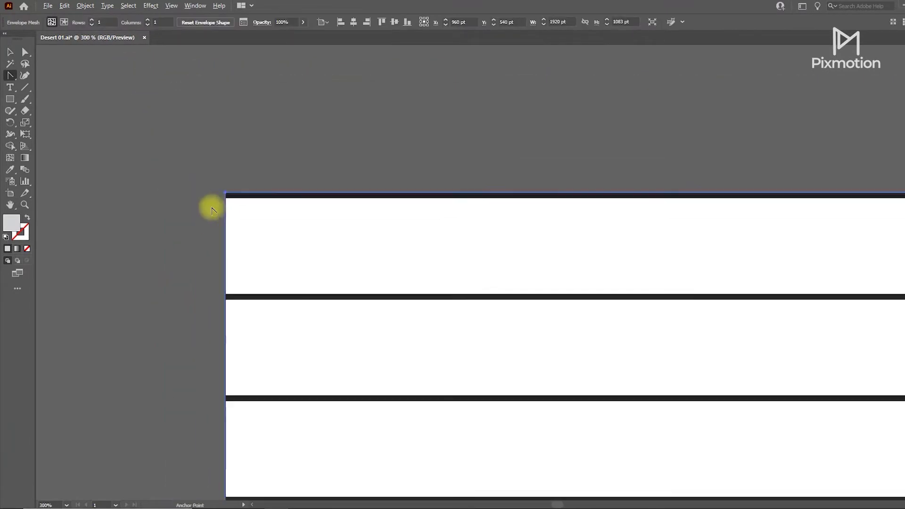
mouse_move(227, 194)
mouse_down()
mouse_move(220, 203)
mouse_move(225, 193)
mouse_up()
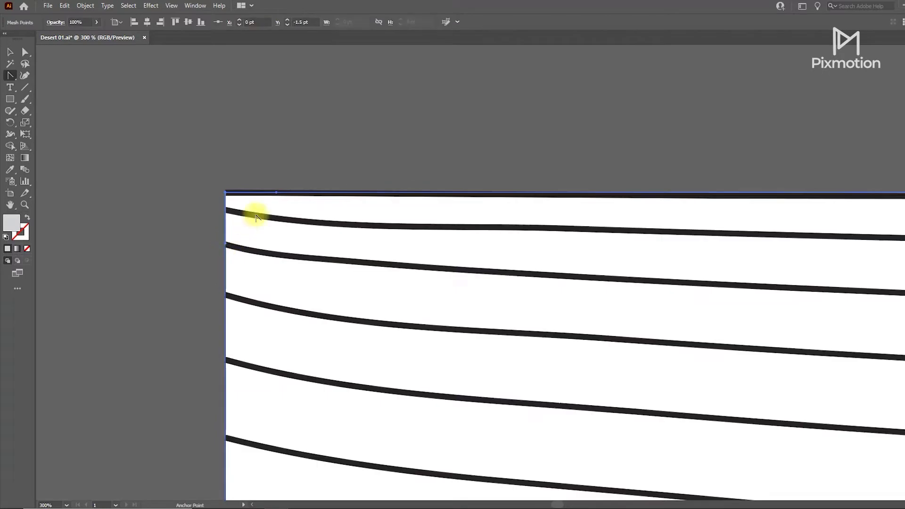
mouse_move(297, 189)
mouse_down()
mouse_move(264, 166)
mouse_move(283, 192)
mouse_up()
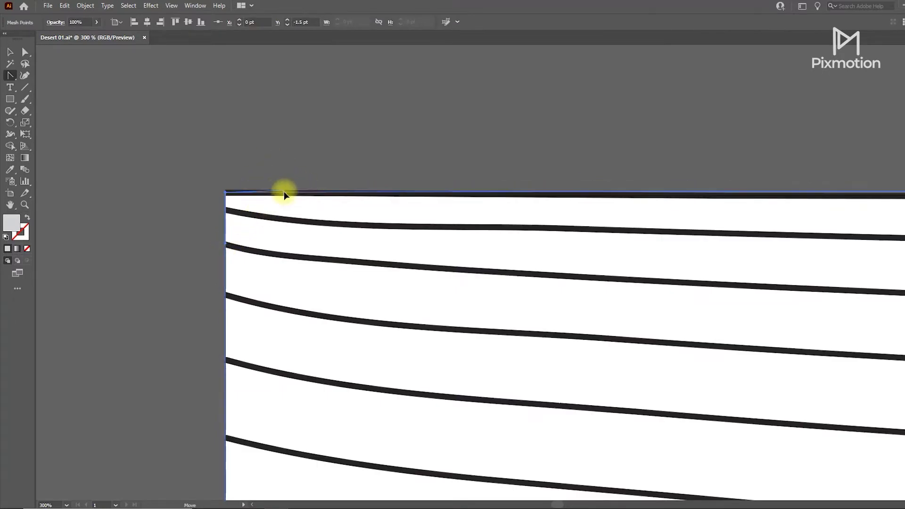
Bend the envelope's top-right corner, then drag it back so the lines lie flat.
scroll(136, 184, down, 4)
scroll(214, 184, down, 2)
scroll(621, 180, up, 3)
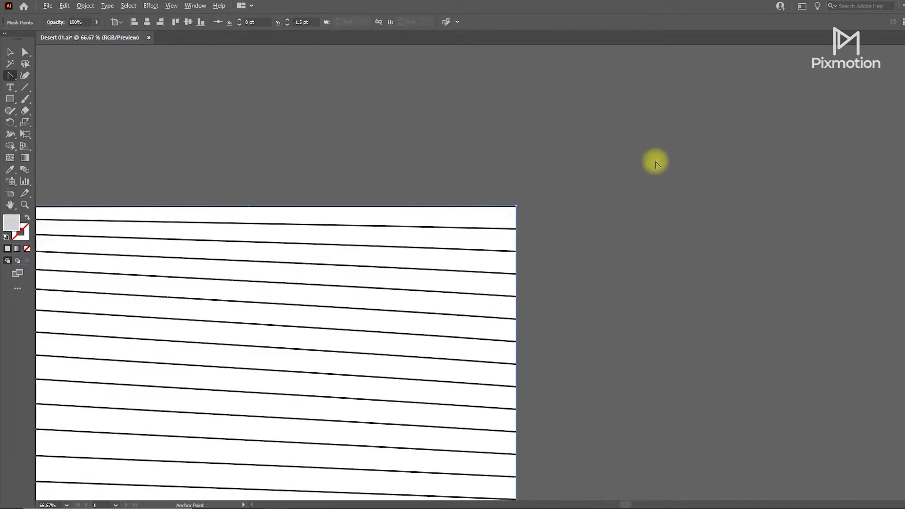
scroll(521, 205, up, 2)
drag(500, 202, 469, 208)
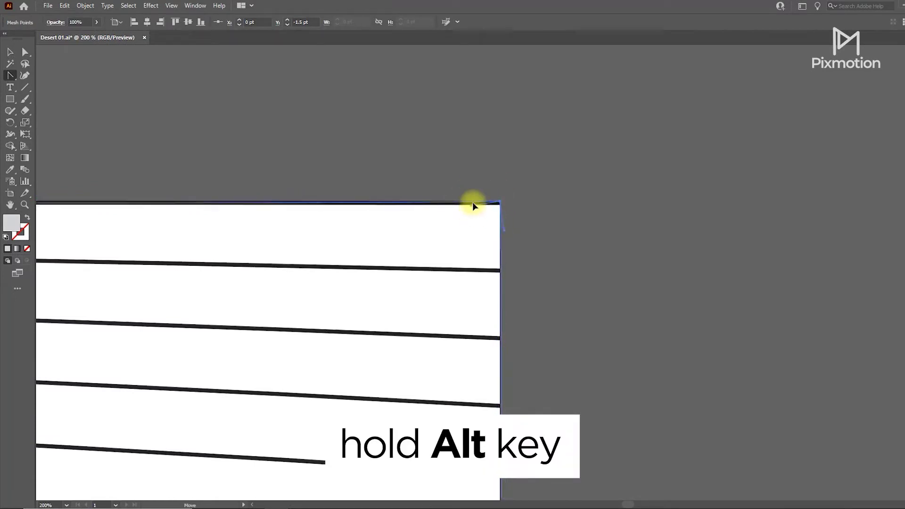
drag(469, 209, 498, 205)
scroll(477, 207, down, 4)
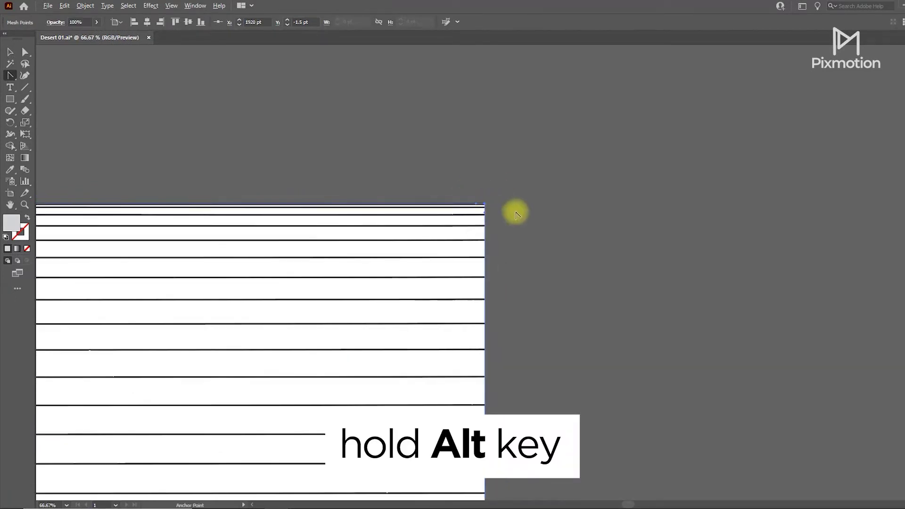
scroll(517, 210, down, 1)
Bring the whole artboard into view and reselect the striped envelope.
key(v)
drag(250, 147, 390, 103)
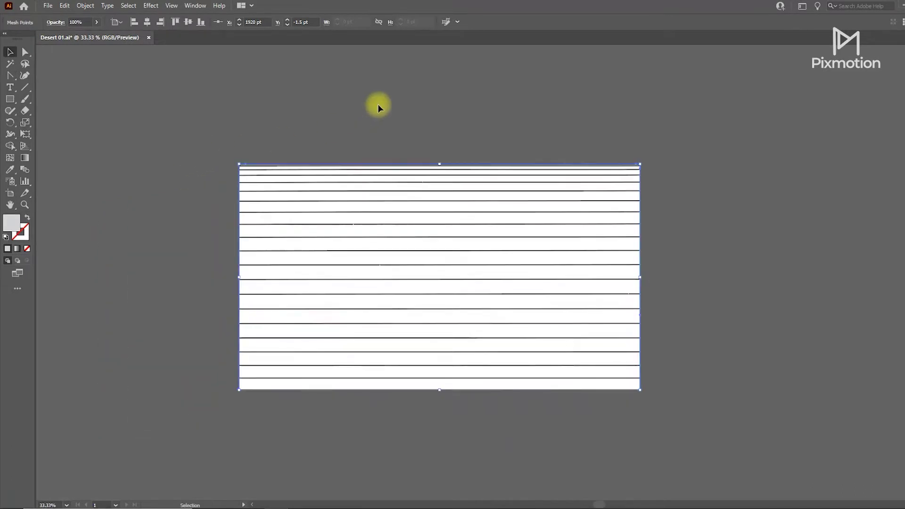
click(447, 116)
click(436, 189)
Drag the envelope's top-middle handle down until the stripes form a band about 435 pt tall.
drag(438, 164, 437, 296)
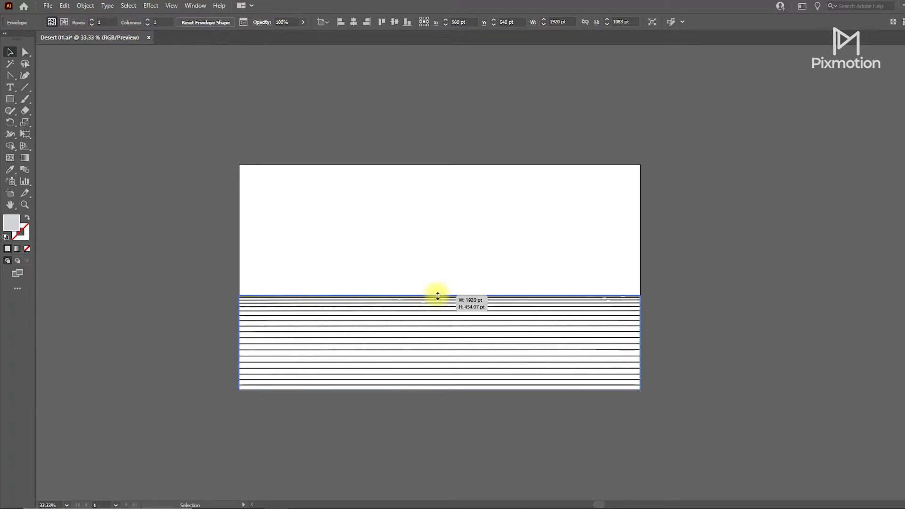
drag(438, 296, 437, 296)
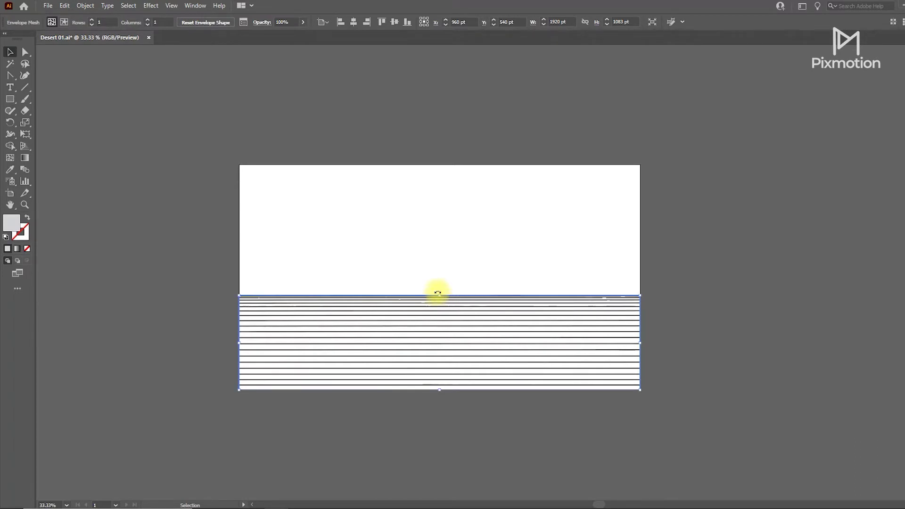
drag(485, 232, 432, 199)
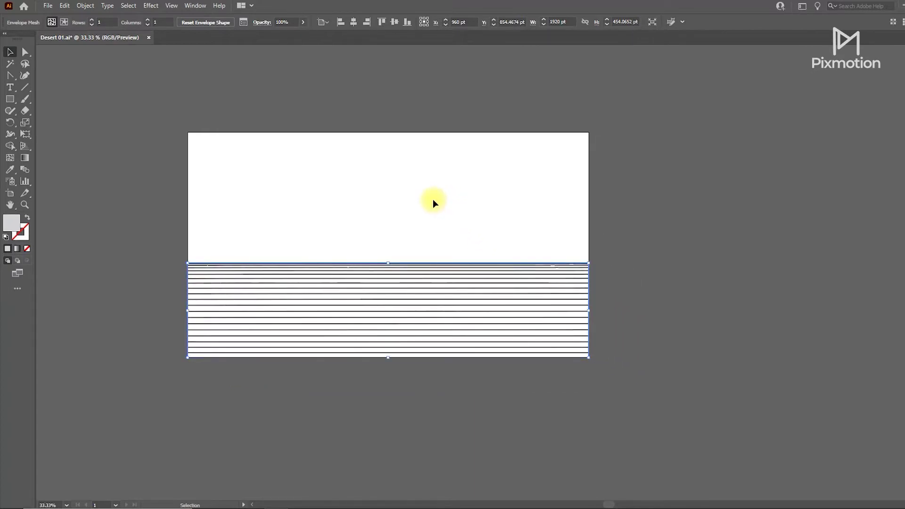
click(433, 200)
click(414, 309)
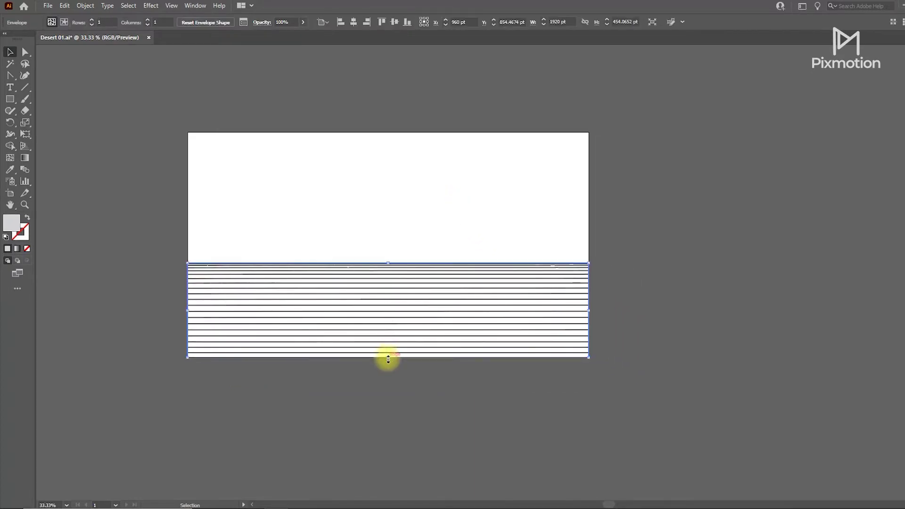
drag(390, 262, 391, 268)
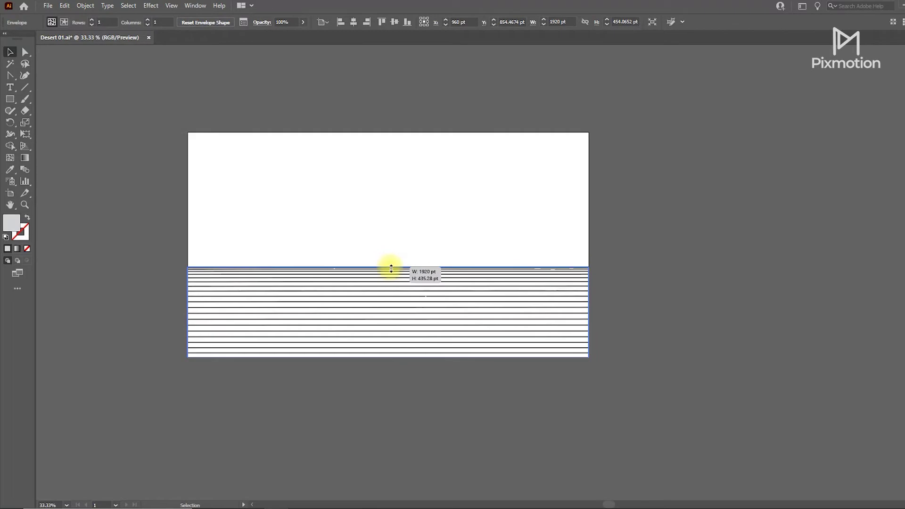
click(388, 216)
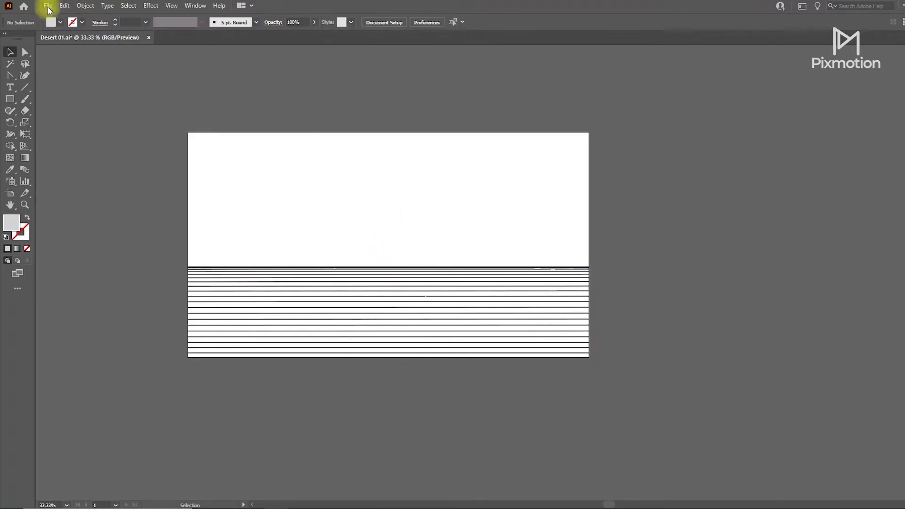
click(272, 295)
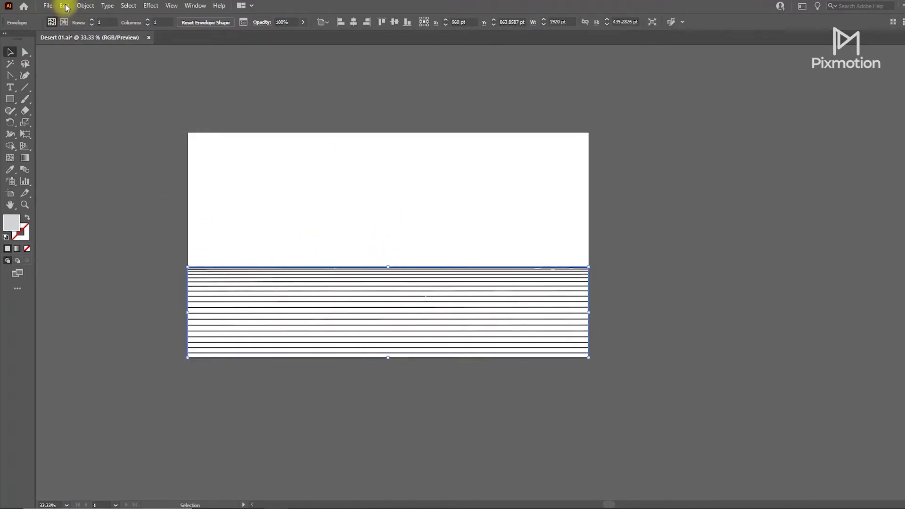
click(64, 6)
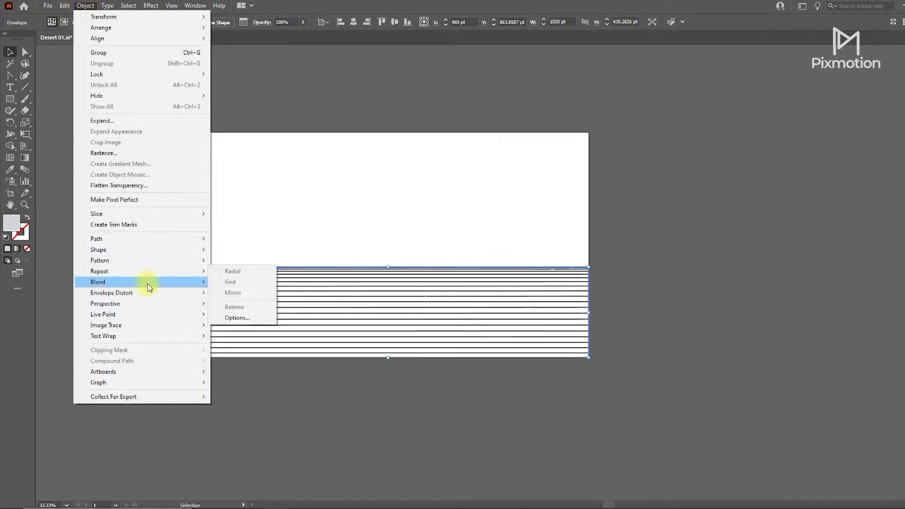
mouse_move(111, 293)
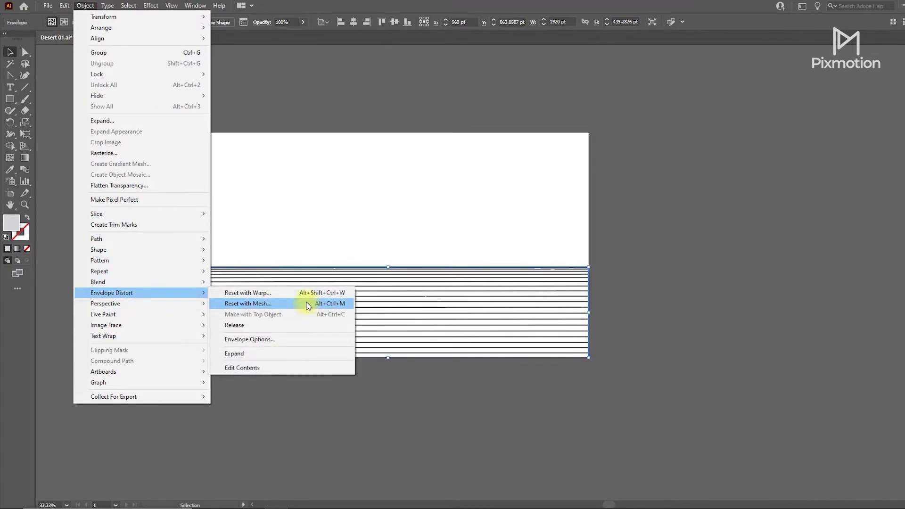
Reset the envelope with a mesh of 2 rows and 5 columns.
click(308, 305)
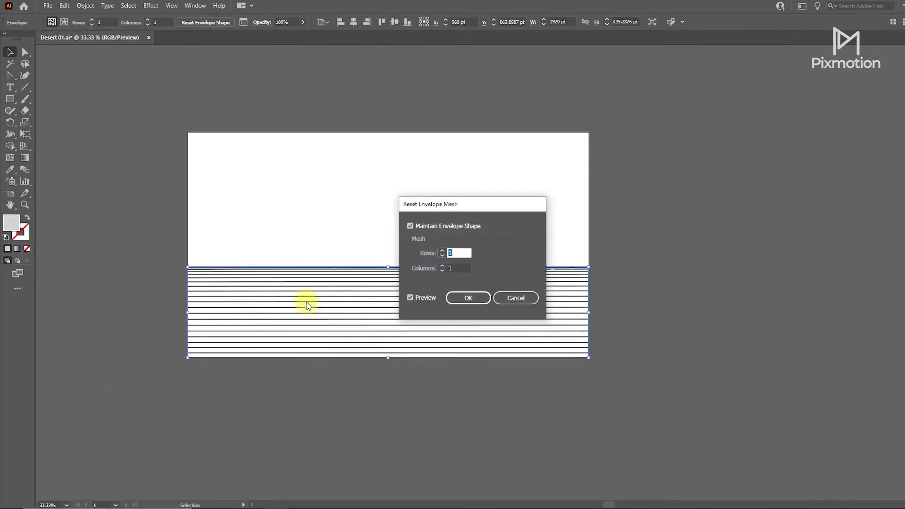
click(459, 269)
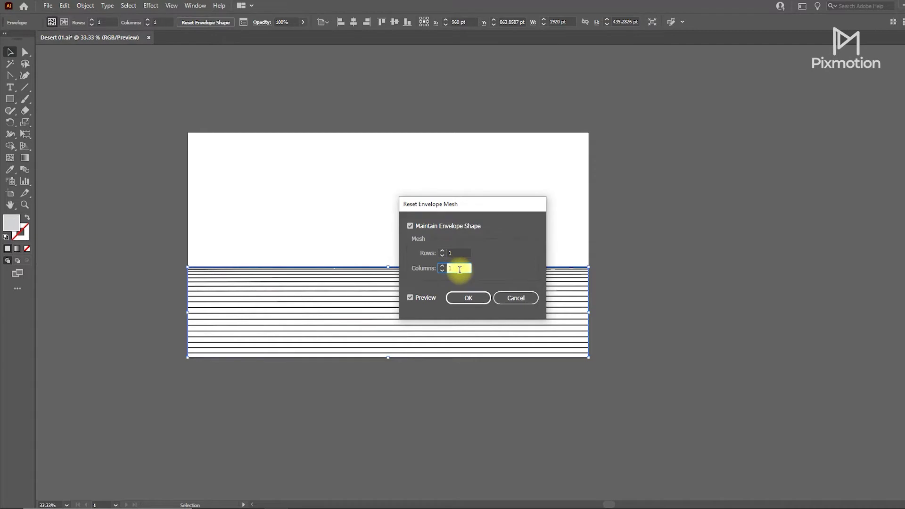
drag(456, 204, 615, 205)
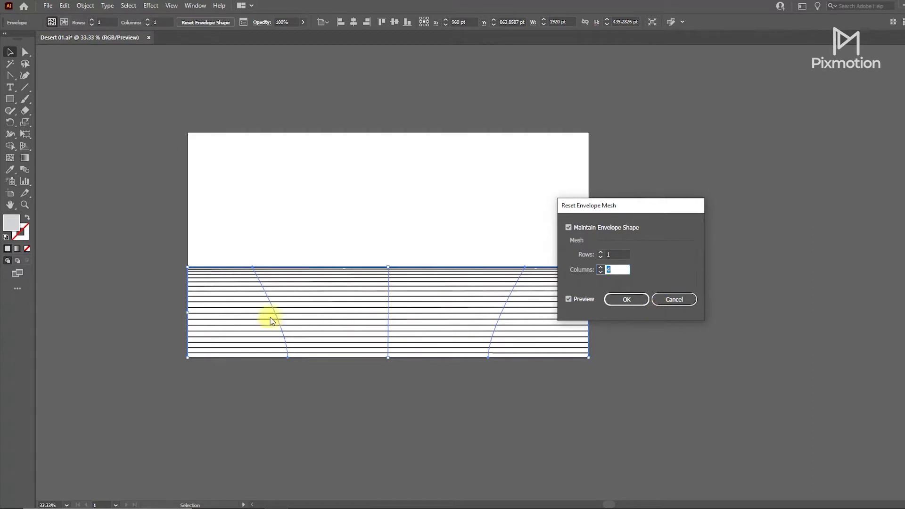
key(Up)
key(Up)
key(Down)
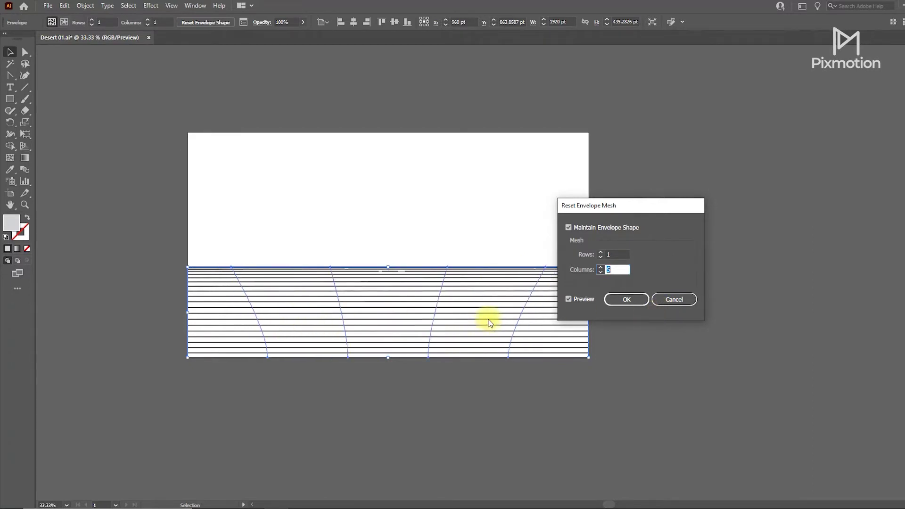
click(615, 254)
key(Up)
key(Up)
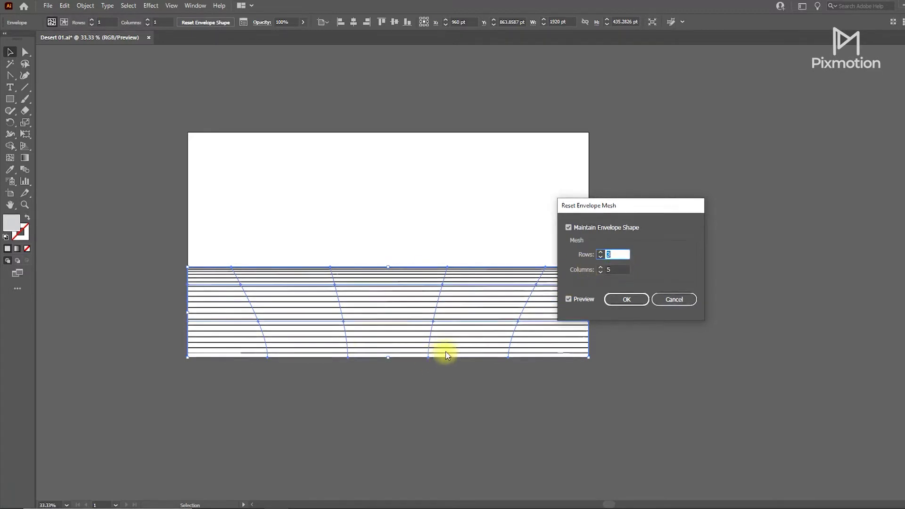
key(Down)
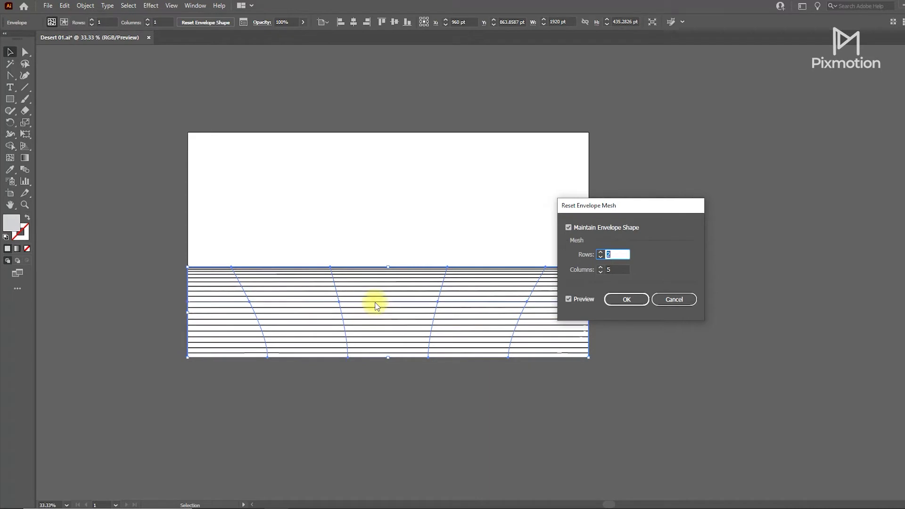
click(644, 305)
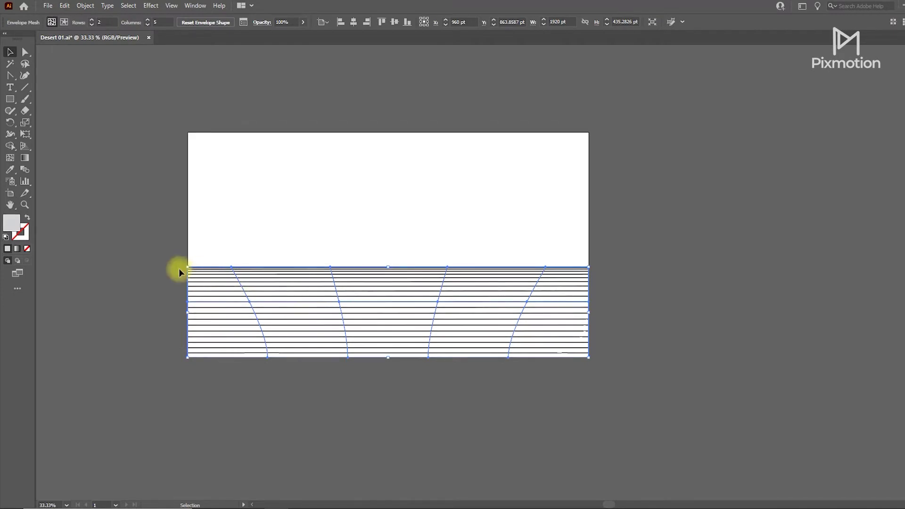
Raise the top-centre mesh point into a crest and lower the stripes' left and right ends.
drag(191, 311, 188, 312)
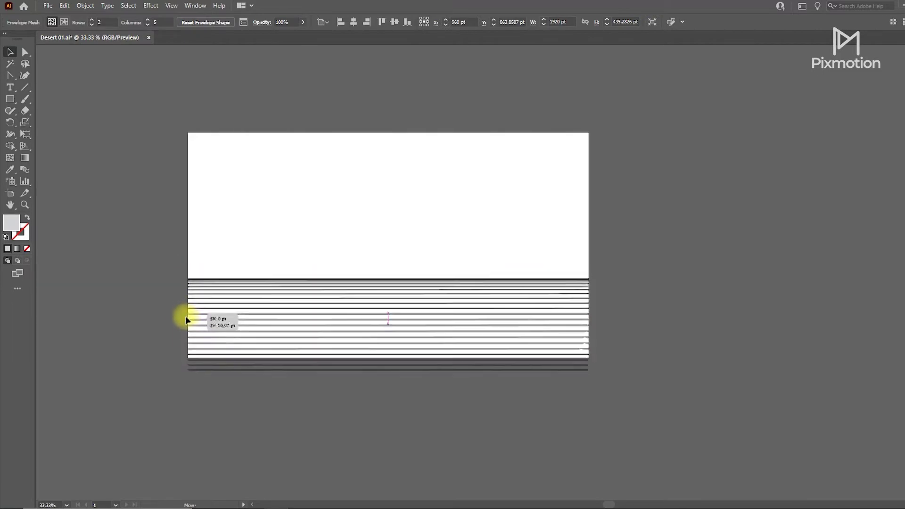
click(25, 51)
drag(331, 266, 335, 246)
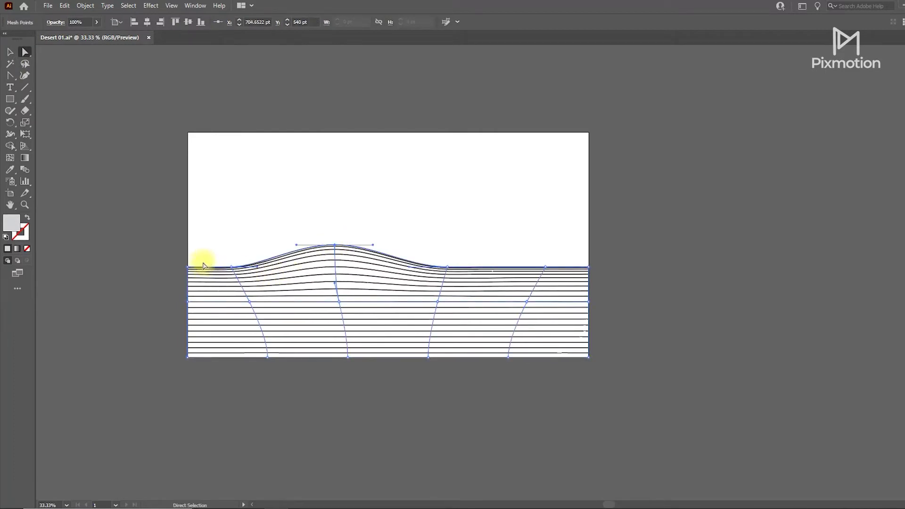
click(188, 268)
drag(189, 269, 184, 279)
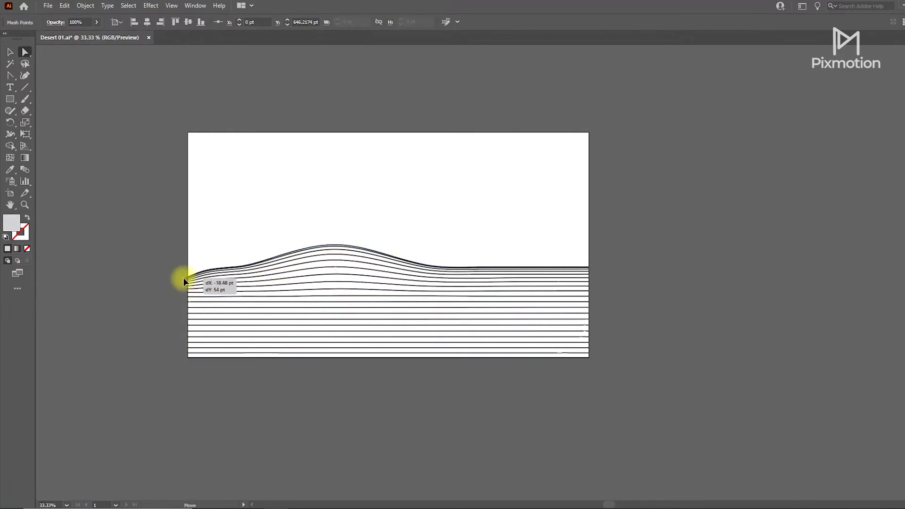
click(249, 313)
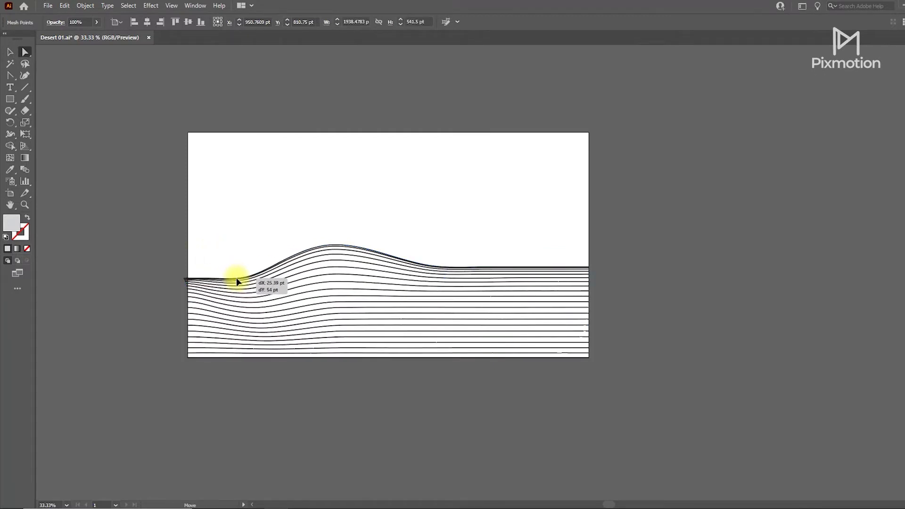
drag(237, 282, 237, 282)
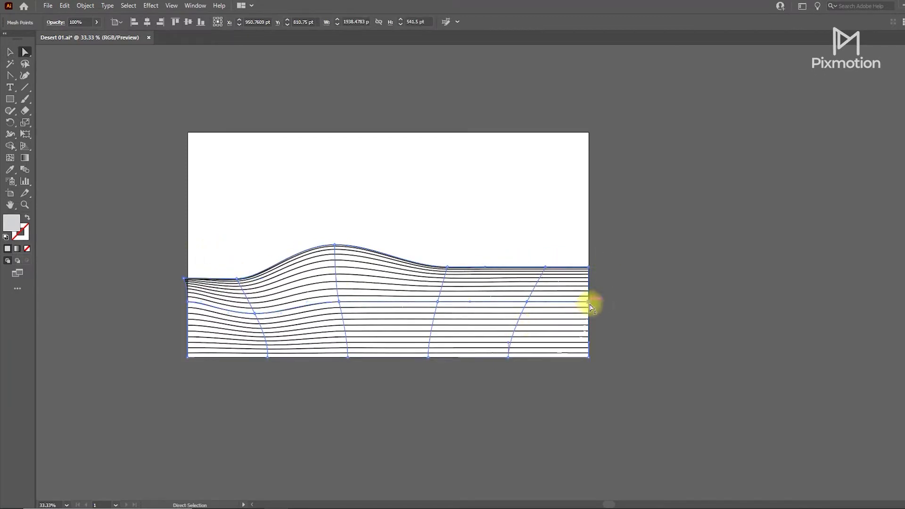
drag(589, 302, 570, 310)
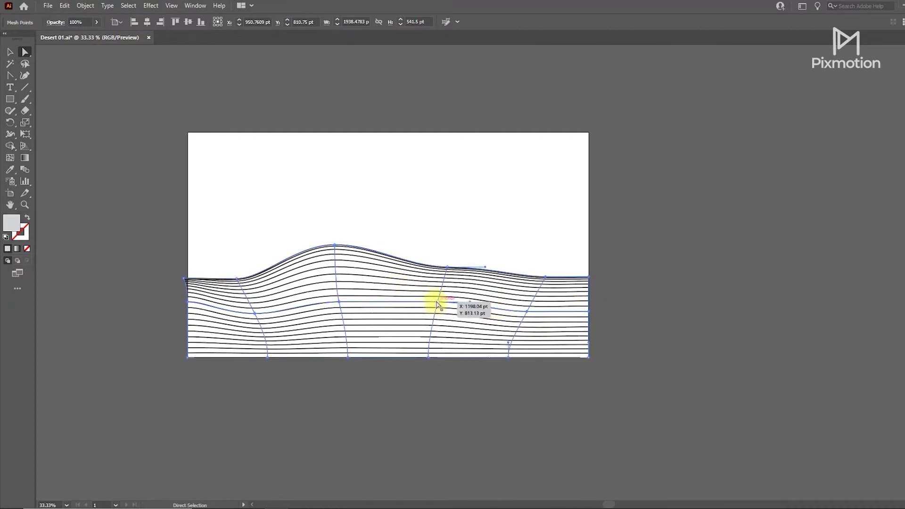
drag(438, 305, 428, 320)
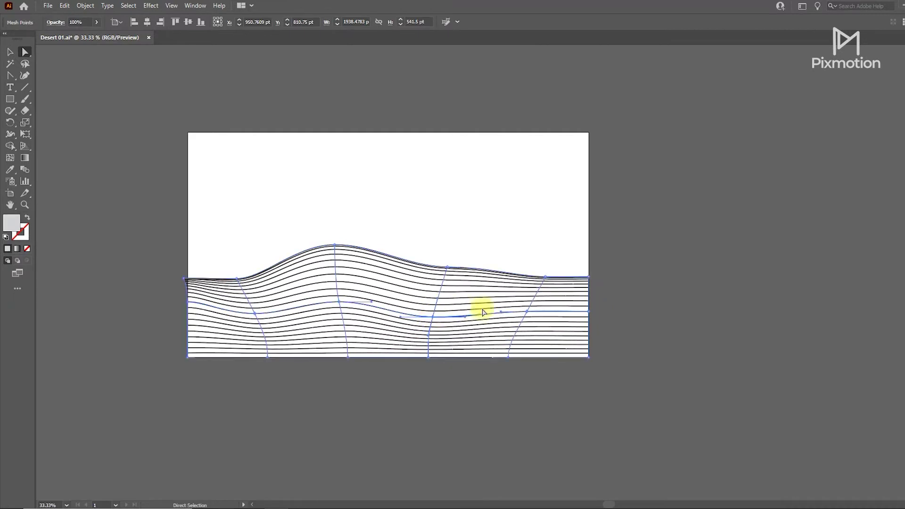
Dip the curve toward the right, deepen the lower left, and lift the crest slightly.
mouse_move(529, 315)
mouse_down()
mouse_move(528, 340)
mouse_move(521, 331)
mouse_up()
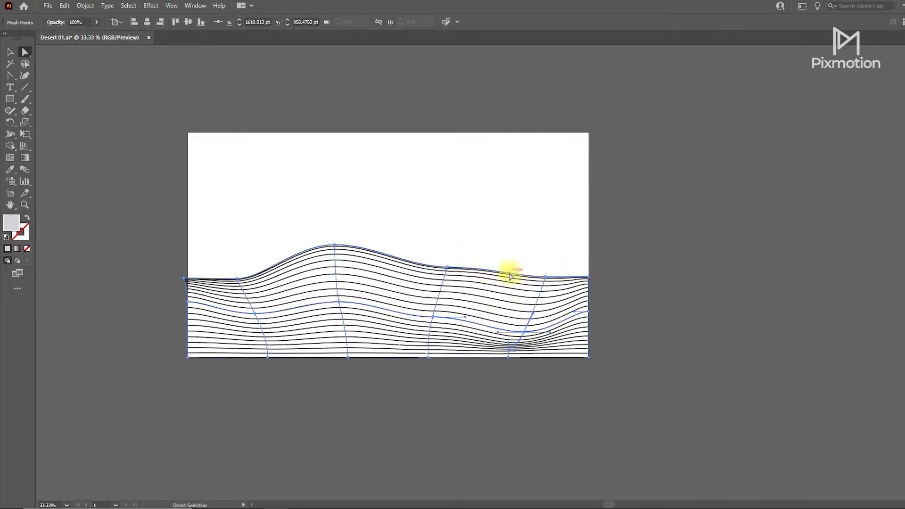
drag(547, 282, 535, 295)
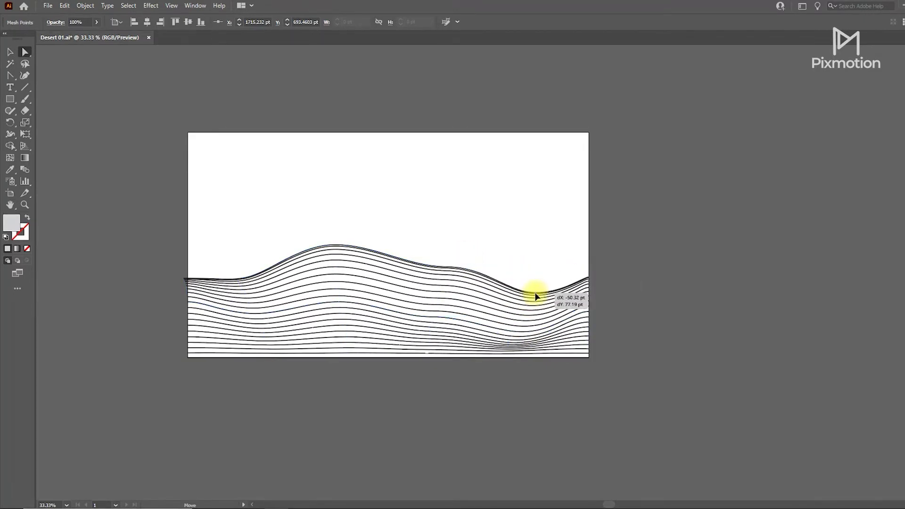
drag(446, 268, 443, 270)
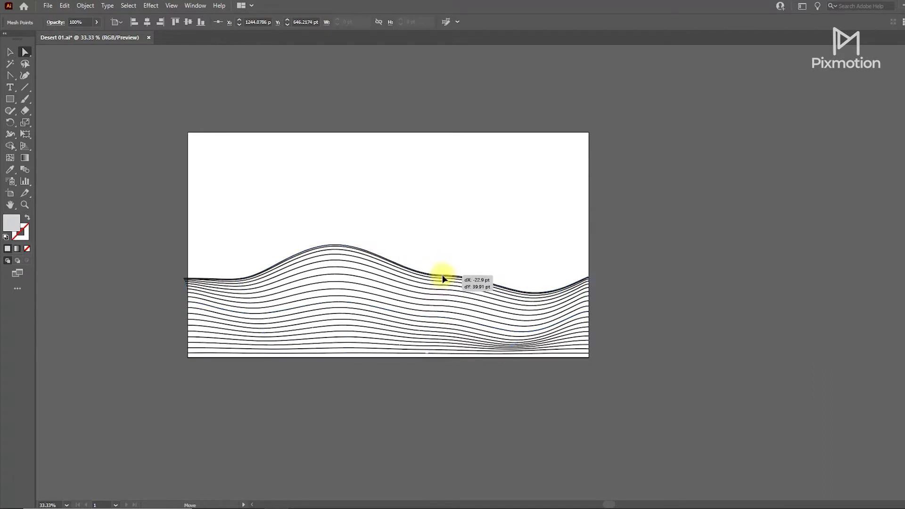
drag(406, 272, 405, 259)
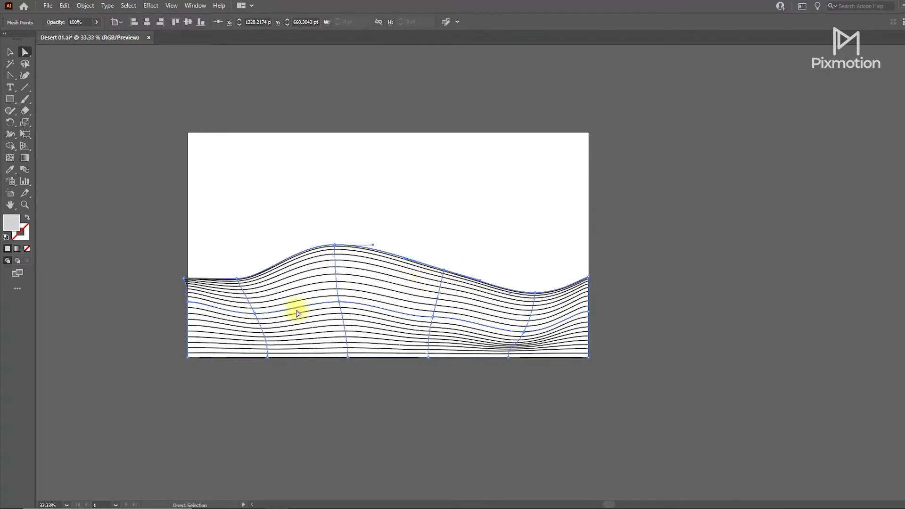
drag(187, 280, 188, 279)
drag(254, 315, 252, 327)
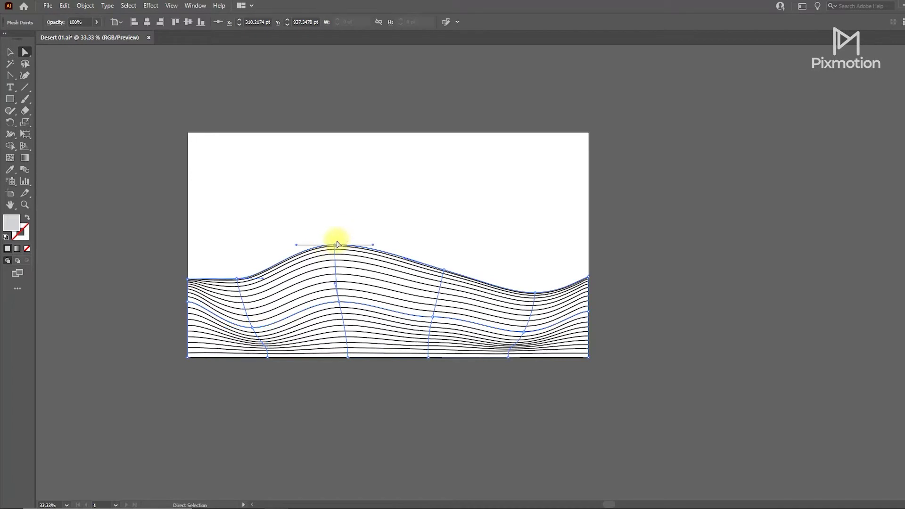
drag(335, 246, 338, 242)
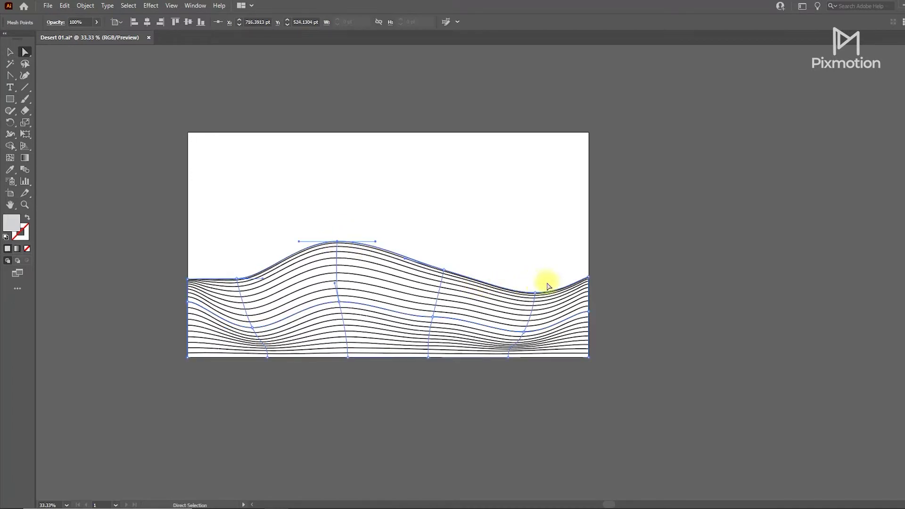
drag(589, 279, 590, 295)
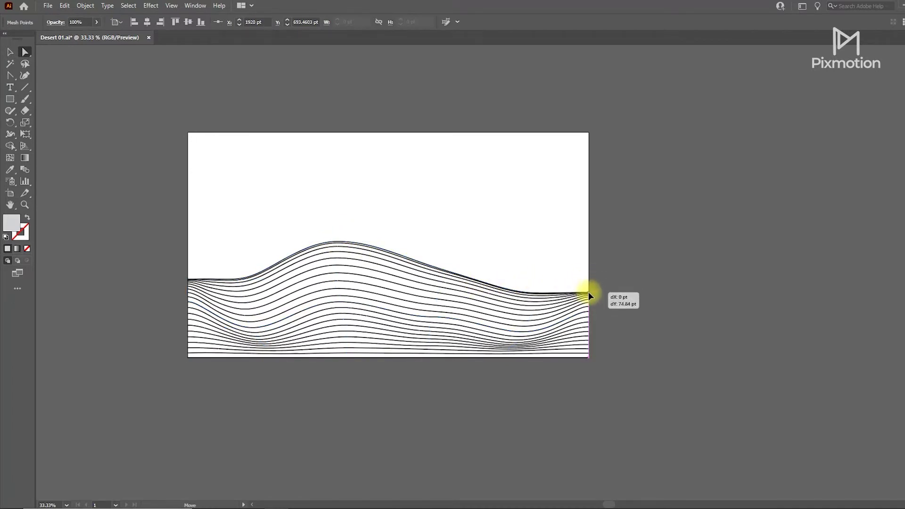
Lower the dune's left end and reshape its left slope.
click(185, 284)
drag(189, 282, 191, 290)
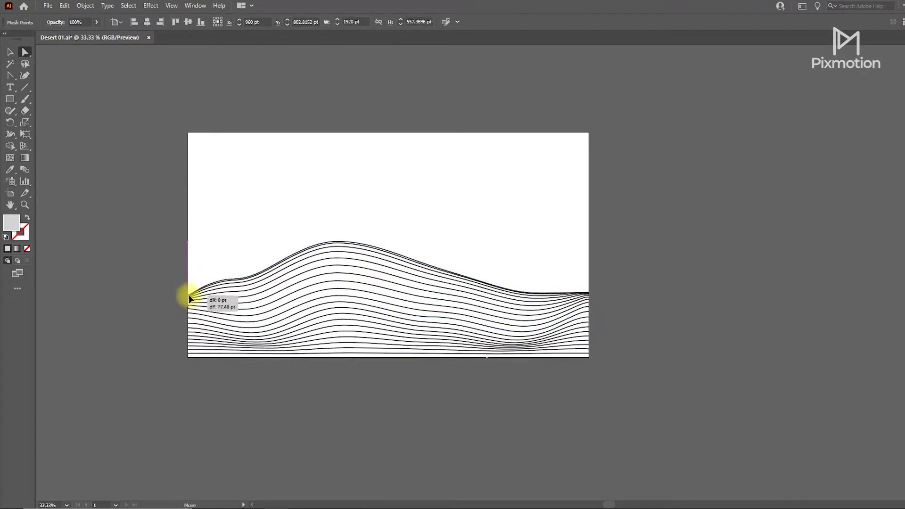
drag(223, 279, 207, 281)
click(219, 285)
mouse_move(213, 284)
mouse_down()
mouse_move(209, 292)
mouse_move(205, 279)
mouse_up()
click(385, 216)
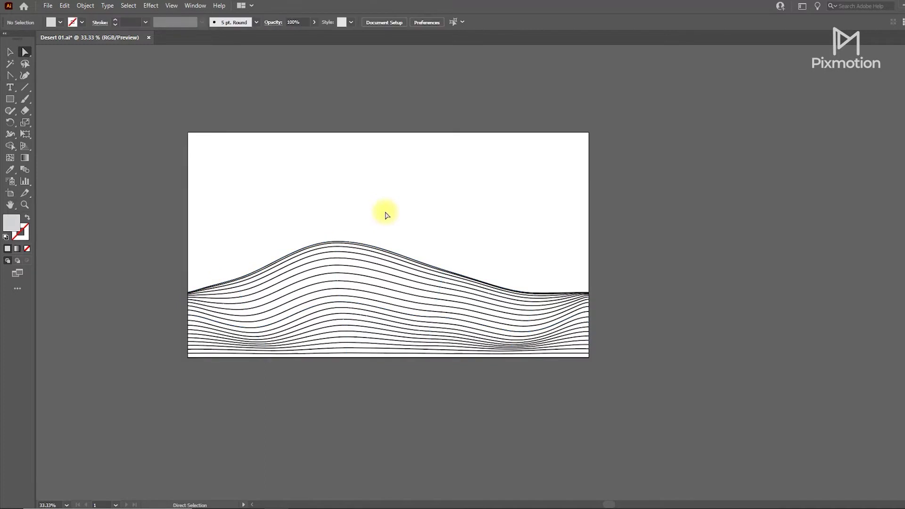
Alt-drag a copy of the dune envelope to the right.
click(405, 299)
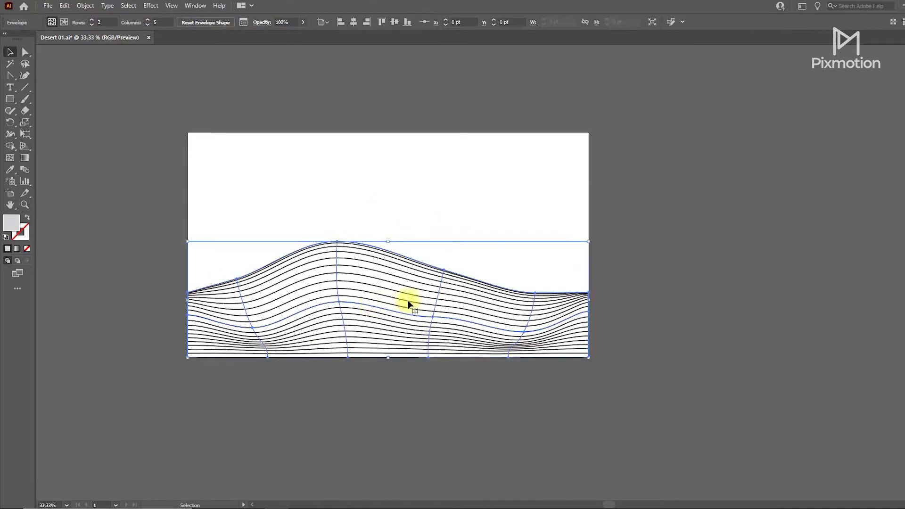
click(419, 195)
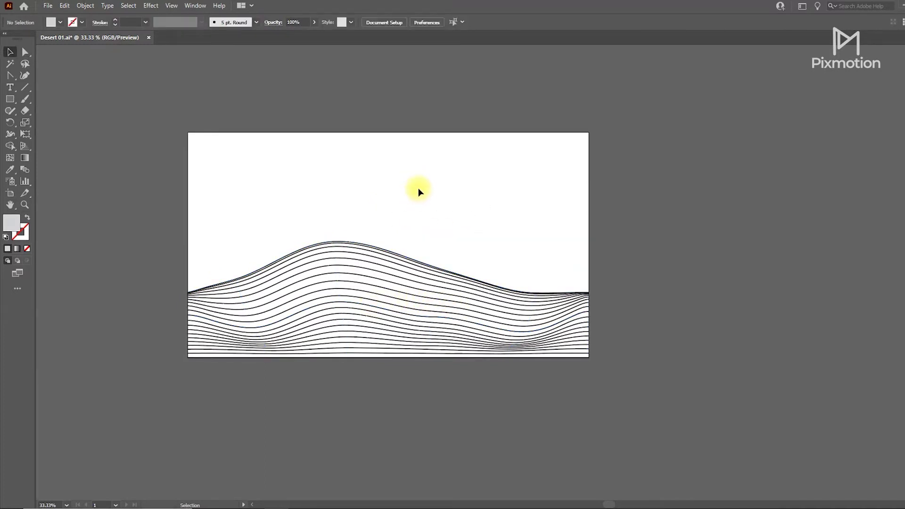
click(354, 304)
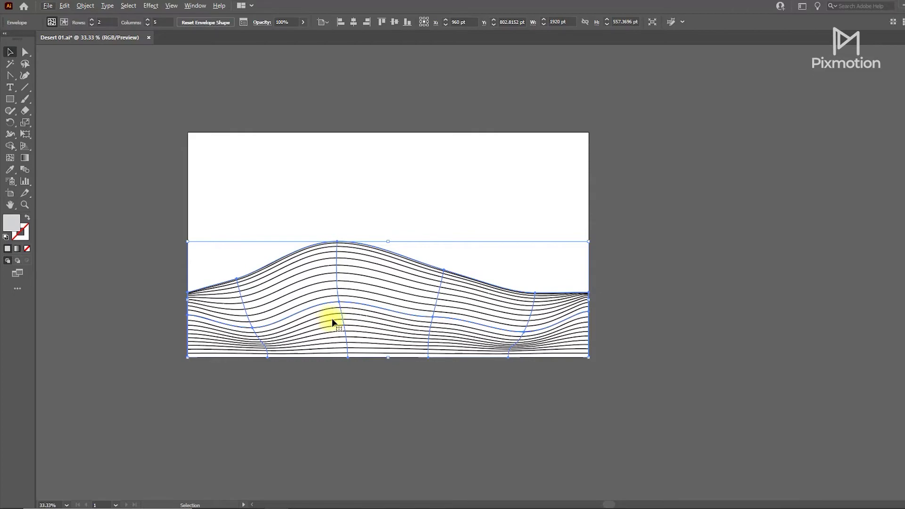
mouse_move(332, 322)
mouse_down()
mouse_move(426, 349)
mouse_move(482, 321)
mouse_up()
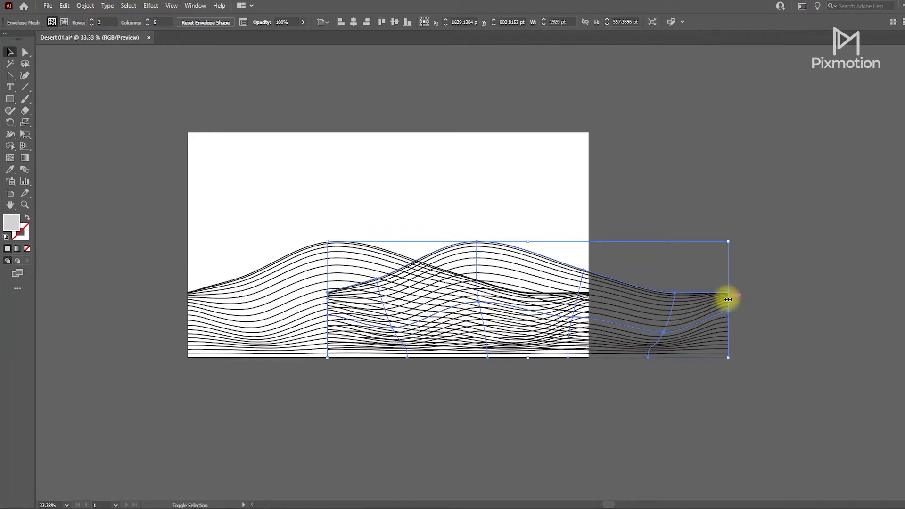
click(709, 315)
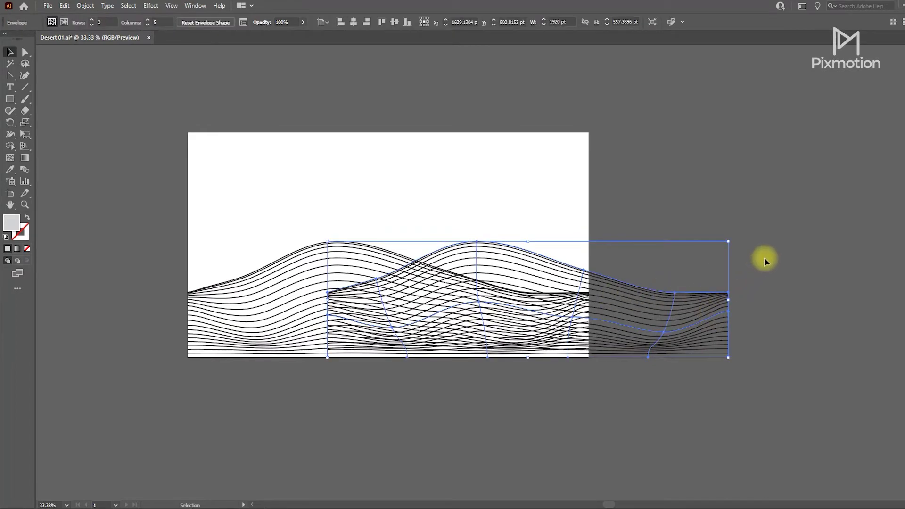
Scale the dune copy smaller and place it overhanging the artboard's right edge.
mouse_move(729, 241)
mouse_down()
mouse_move(567, 324)
mouse_move(663, 281)
mouse_up()
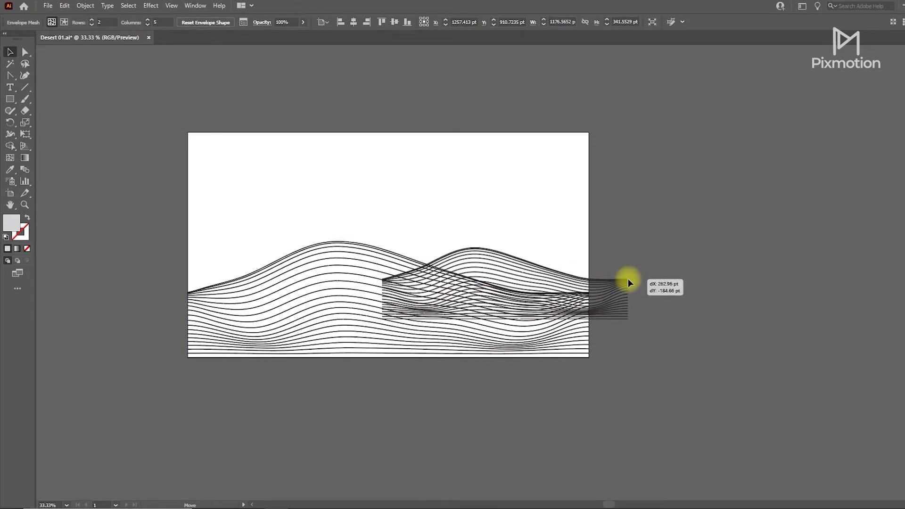
drag(663, 286, 677, 281)
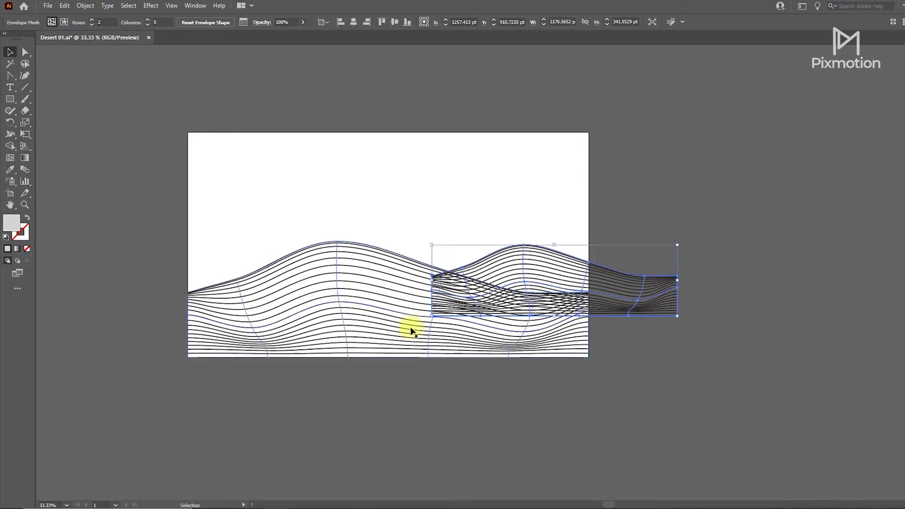
drag(415, 322, 374, 338)
drag(634, 279, 692, 286)
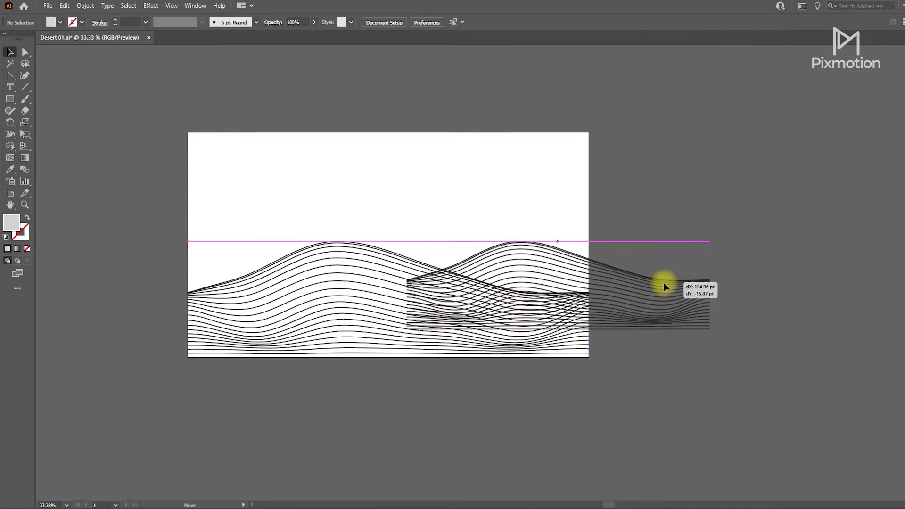
drag(692, 285, 663, 284)
Lower the right copy's crest and curve, then Alt-drag another copy to the left.
key(a)
drag(522, 247, 528, 261)
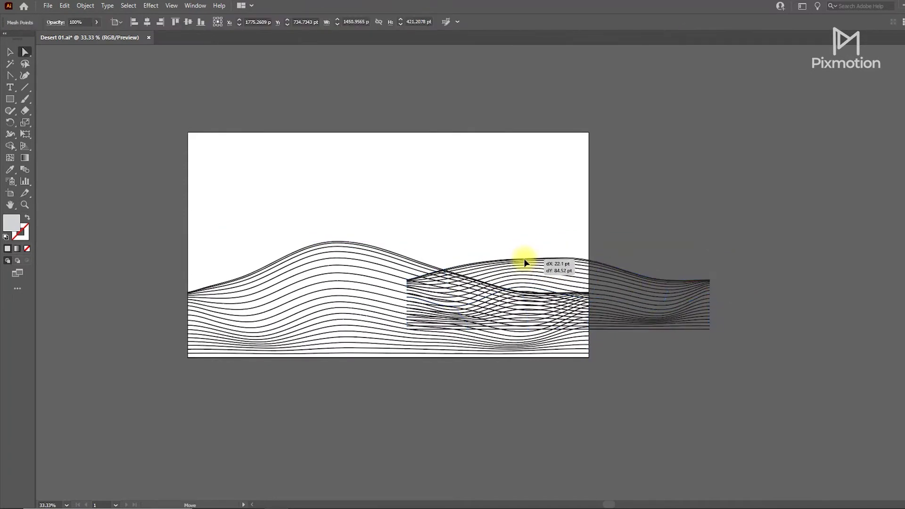
drag(600, 263, 605, 267)
key(v)
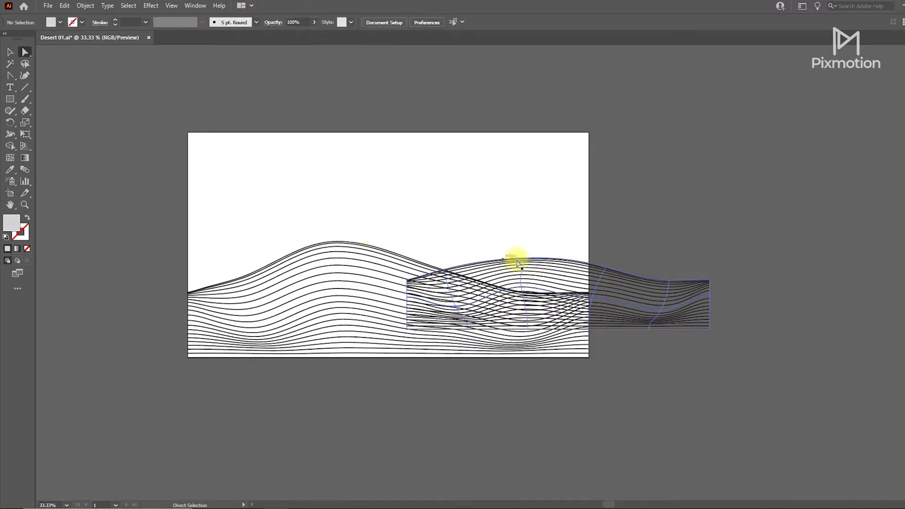
mouse_move(588, 271)
mouse_down()
mouse_move(260, 267)
mouse_move(278, 263)
mouse_up()
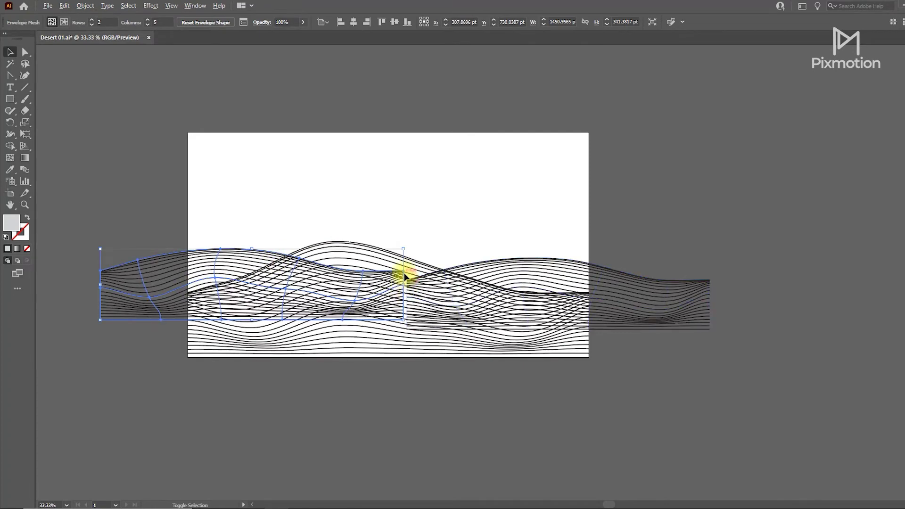
Drag the main dune's crest mesh point down to lower it.
click(402, 226)
click(378, 254)
key(a)
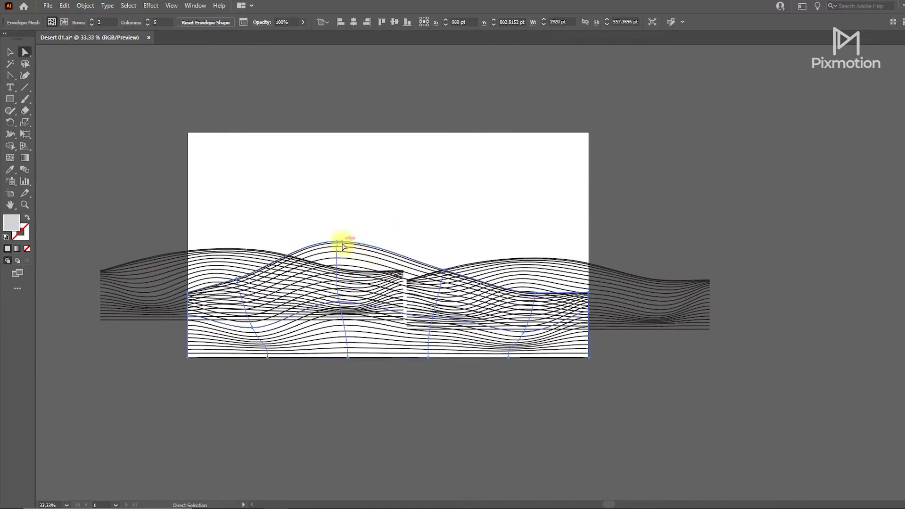
drag(336, 242, 341, 256)
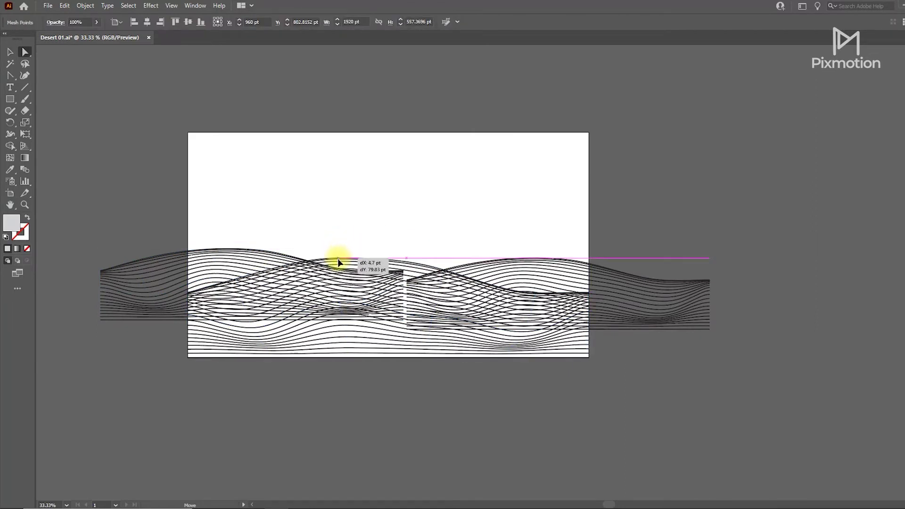
drag(340, 259, 342, 263)
click(340, 260)
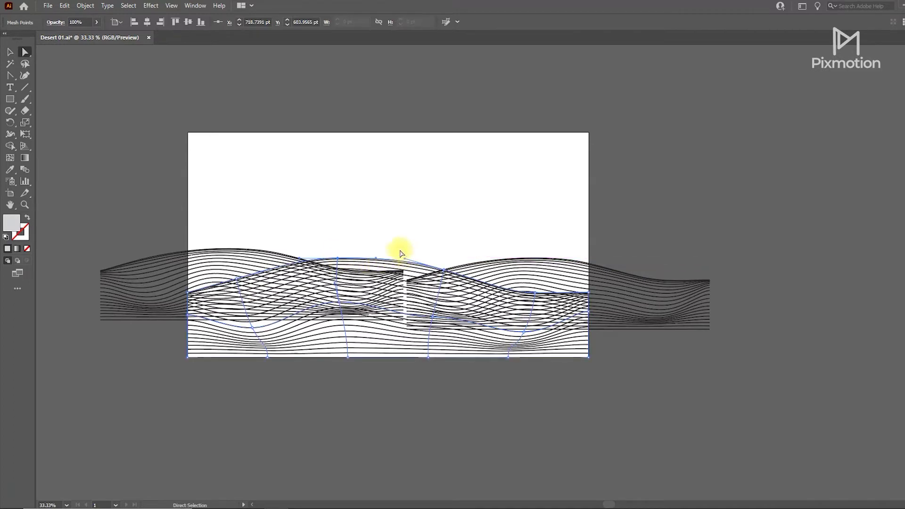
click(324, 238)
key(v)
Shrink the left dune copy and Alt-drag further copies across the horizon.
click(250, 253)
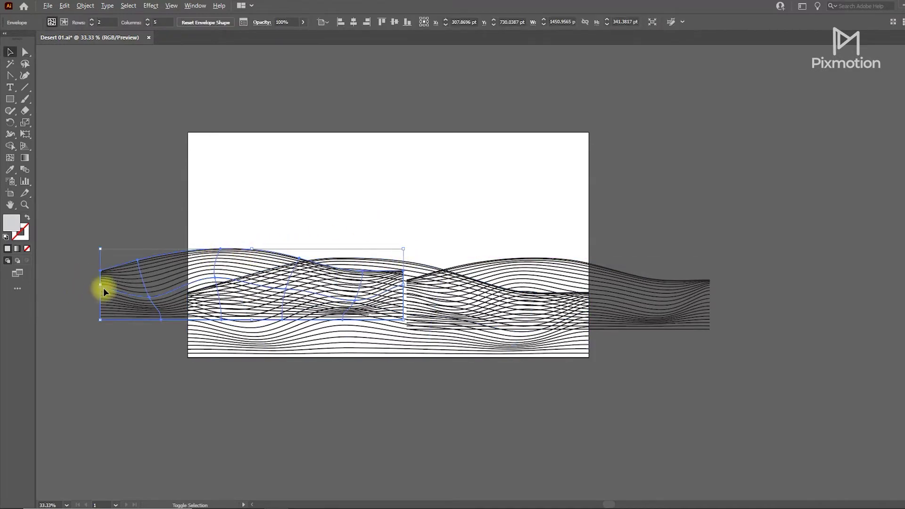
drag(102, 286, 140, 285)
drag(219, 267, 395, 249)
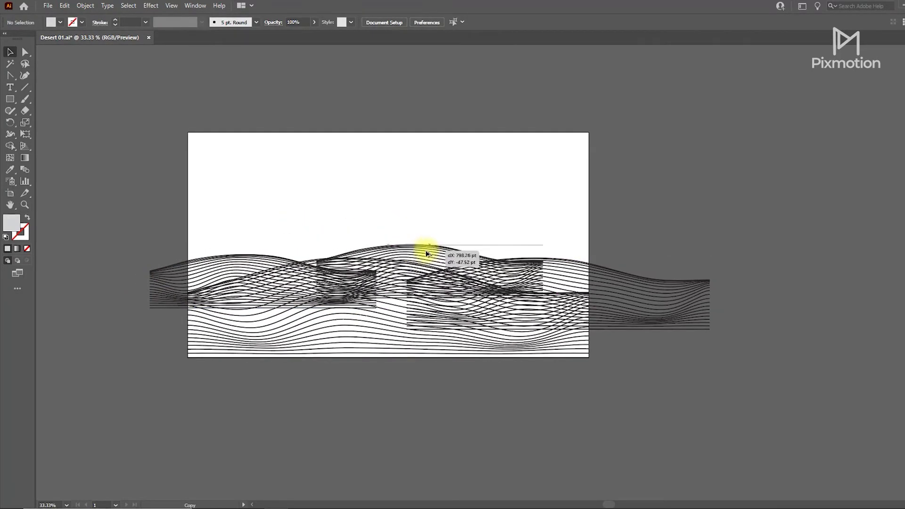
mouse_move(395, 249)
mouse_down()
mouse_move(445, 255)
mouse_move(437, 244)
mouse_up()
key(a)
key(v)
drag(443, 255, 292, 252)
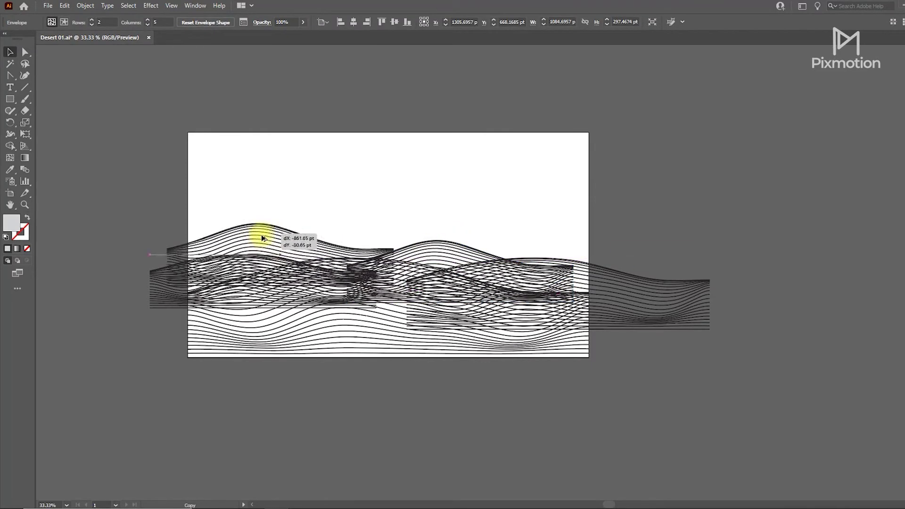
drag(292, 252, 298, 252)
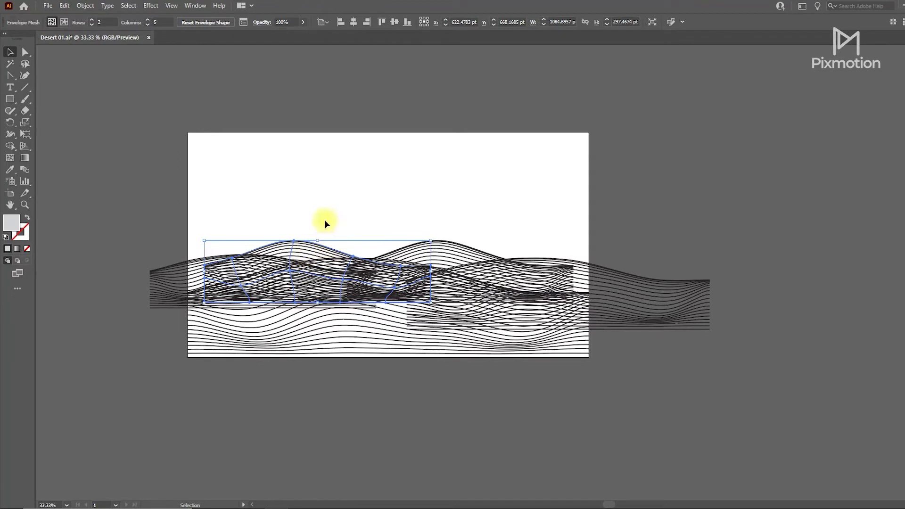
key(a)
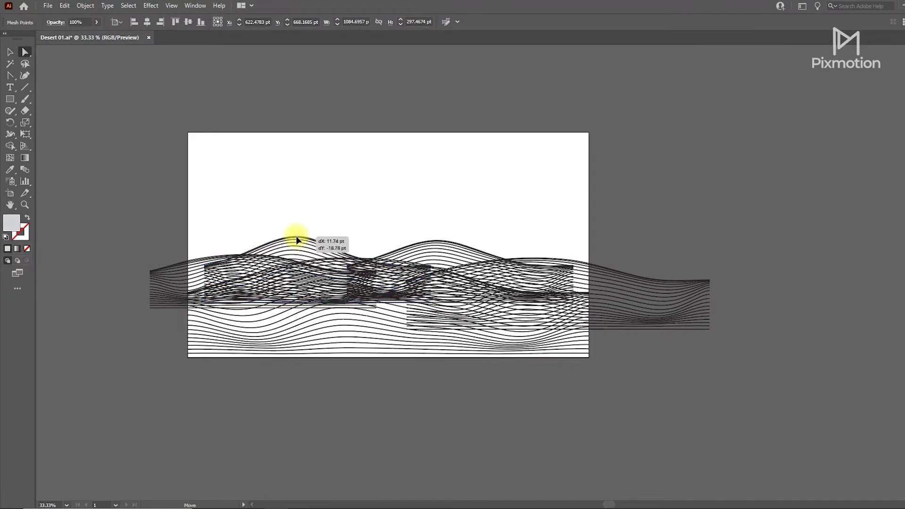
Select all the dune objects together.
click(438, 216)
click(415, 245)
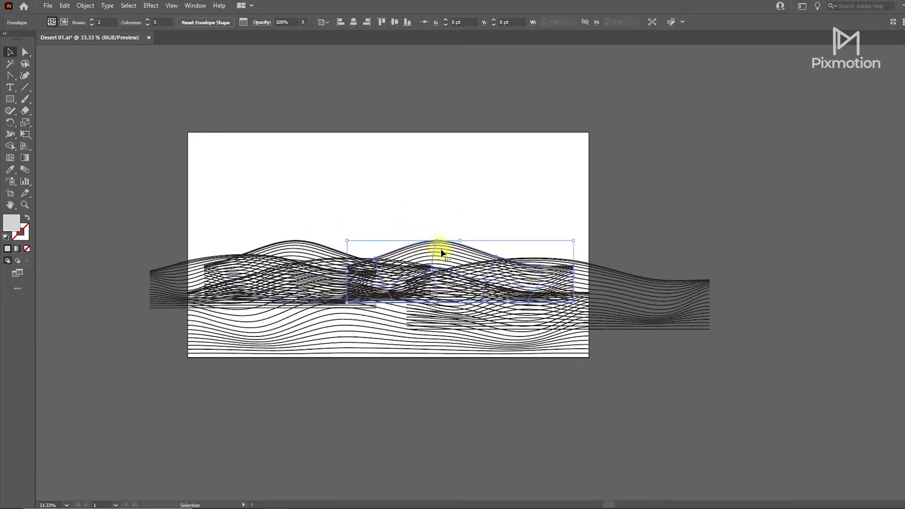
click(578, 264)
click(647, 214)
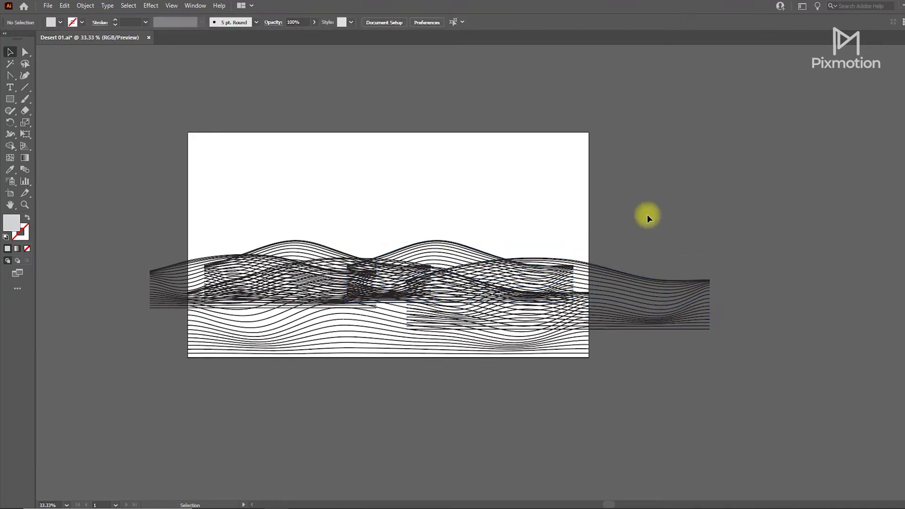
drag(607, 204, 307, 403)
click(323, 397)
drag(241, 382, 273, 377)
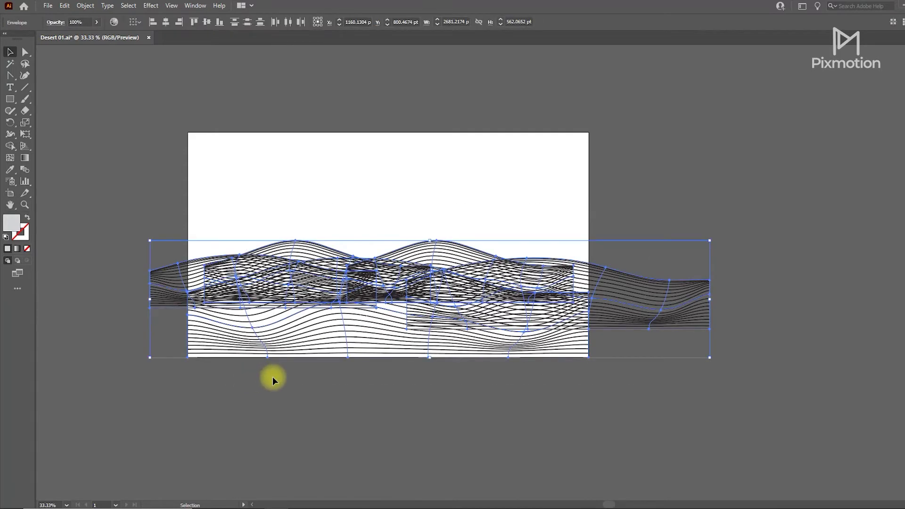
Expand the selected dune envelopes into ordinary grouped line paths.
alt+scroll(405, 263, up, 2)
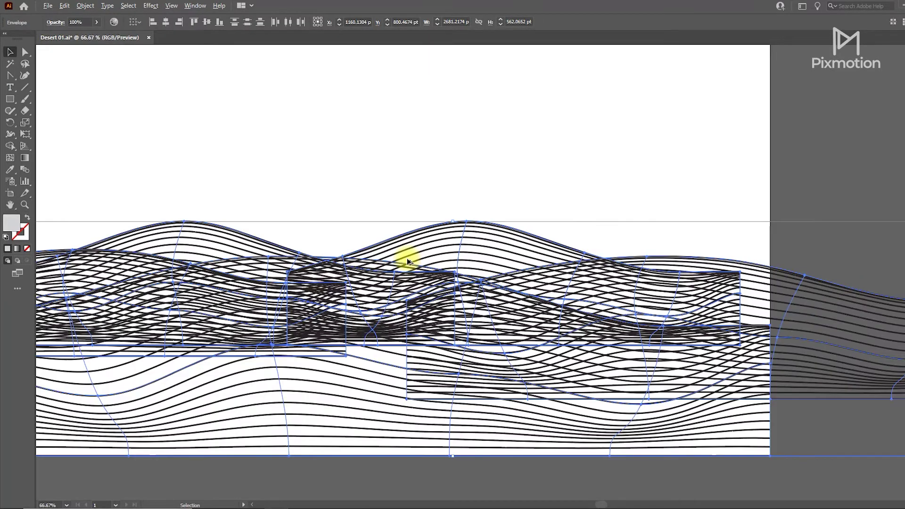
alt+scroll(408, 262, down, 1)
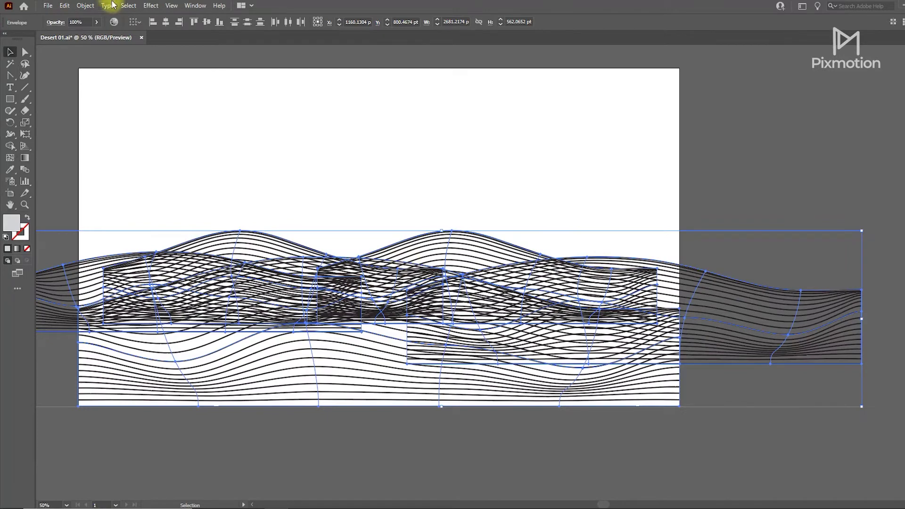
click(81, 9)
click(112, 119)
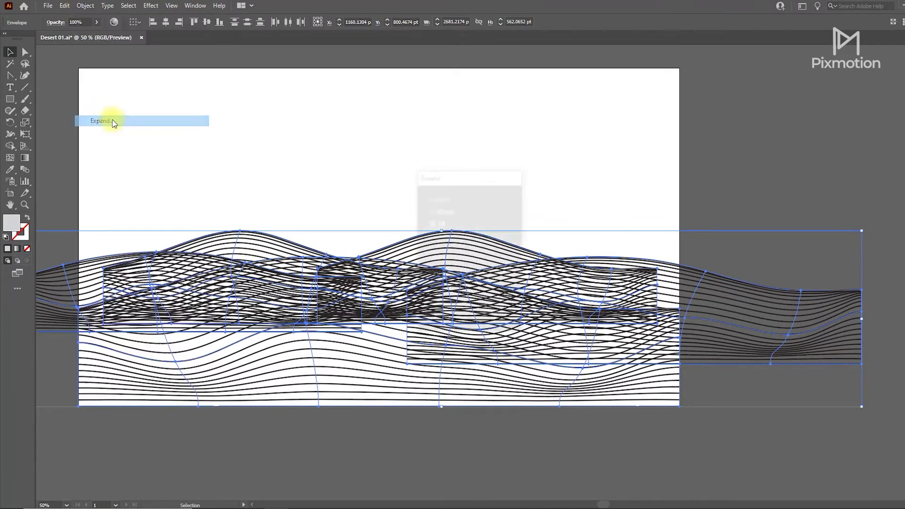
click(448, 315)
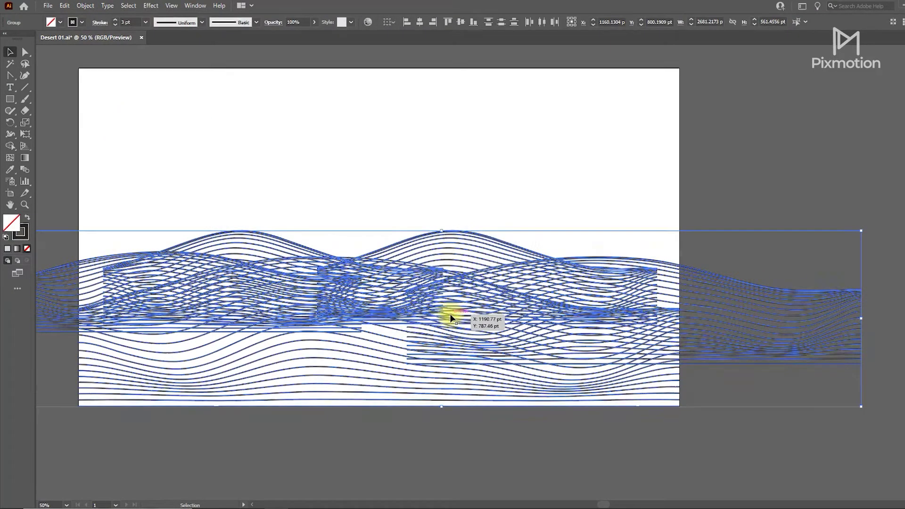
Expand the grouped dune lines again to outline the strokes, then select the right dune group.
click(92, 8)
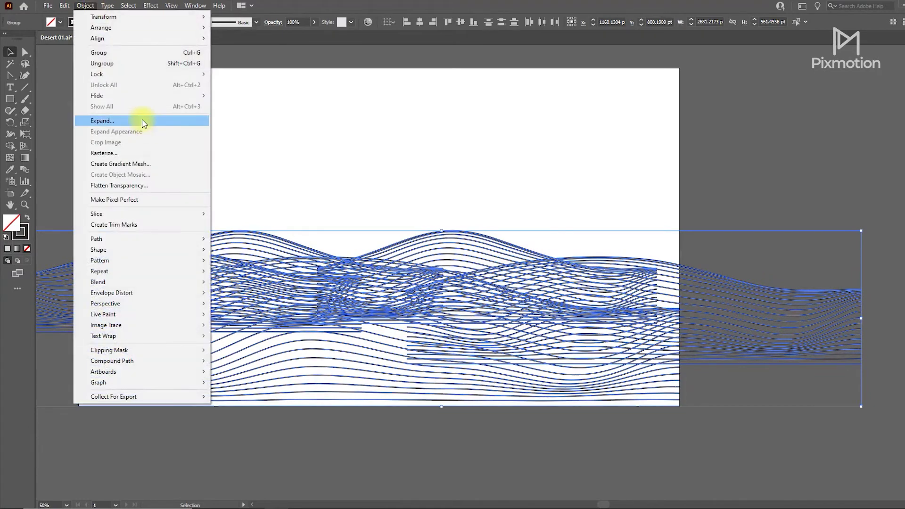
click(141, 117)
click(446, 314)
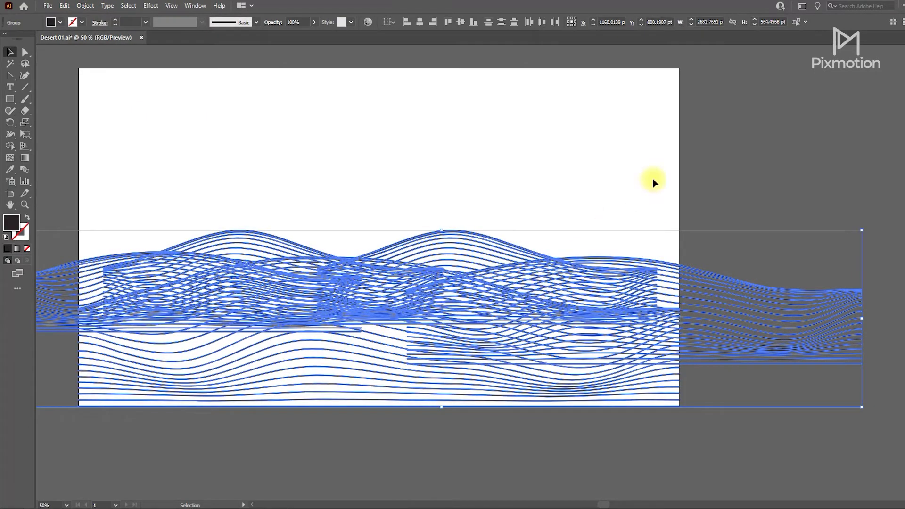
click(652, 182)
click(697, 289)
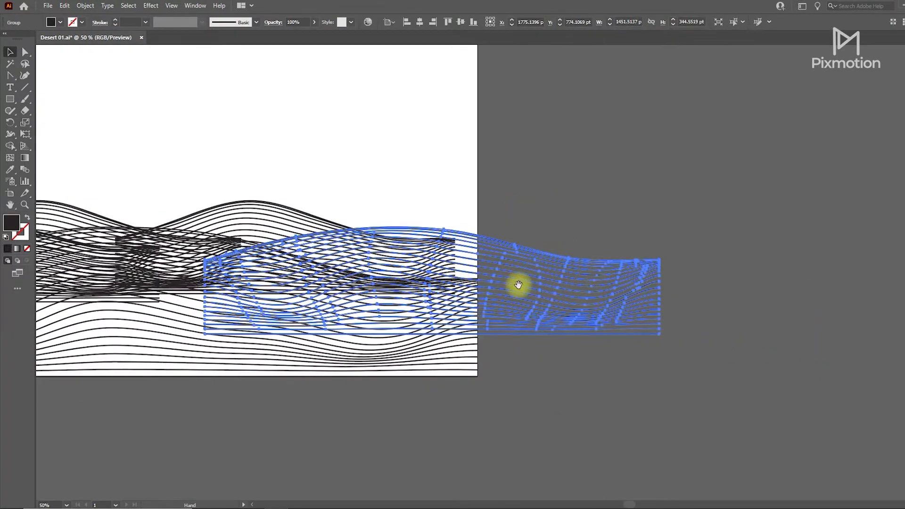
Move the far-left and right wave groups above the artboard and select the right lower wave group.
drag(519, 286, 310, 234)
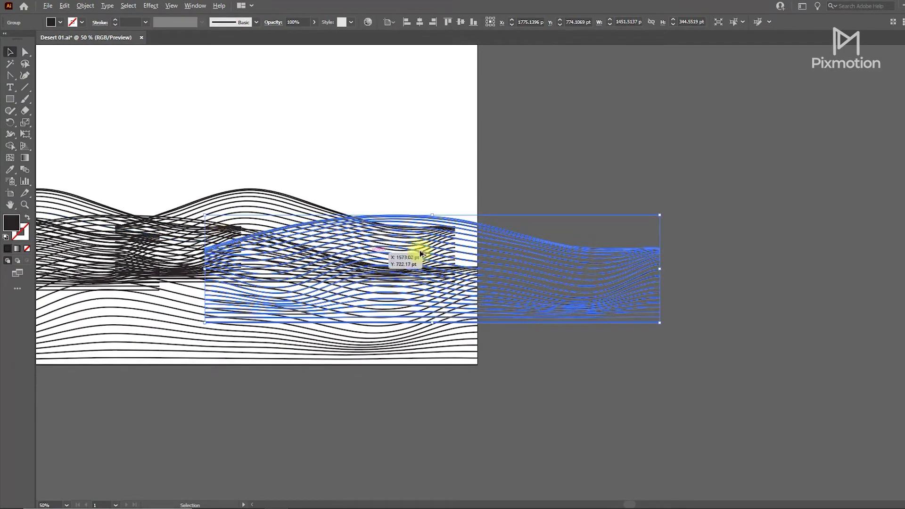
scroll(547, 272, down, 2)
click(280, 262)
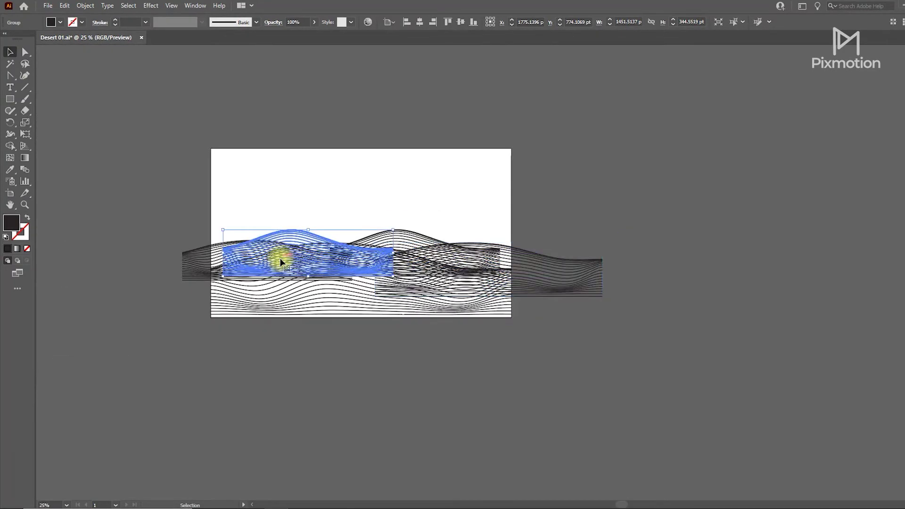
scroll(308, 272, up, 1)
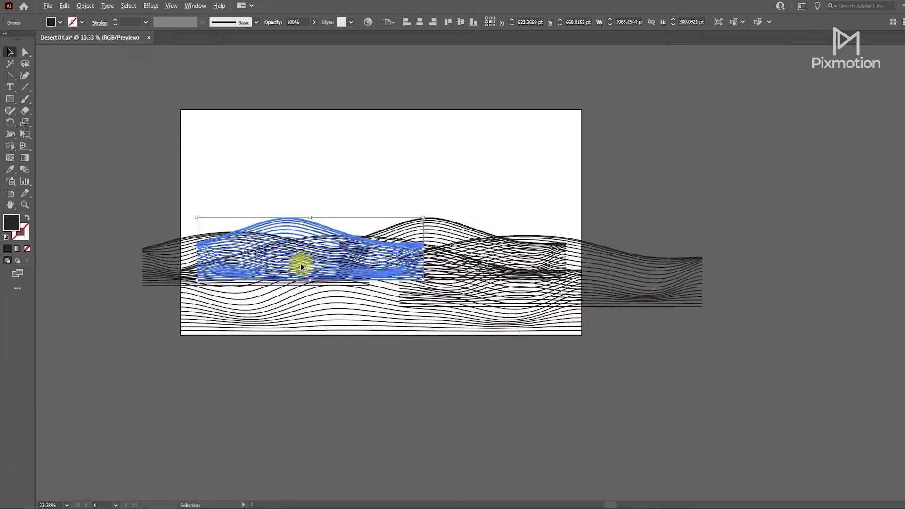
shift+click(171, 254)
shift+click(444, 250)
drag(444, 250, 439, 110)
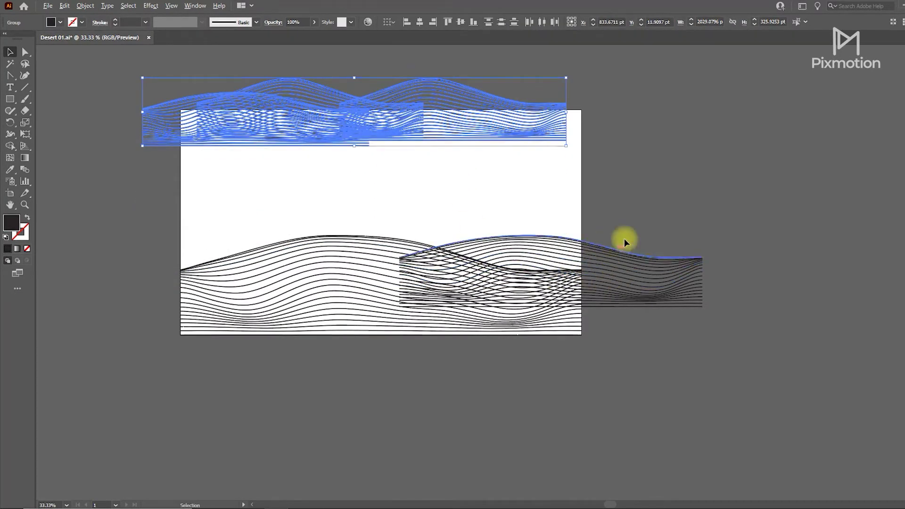
scroll(621, 247, up, 1)
drag(647, 230, 618, 380)
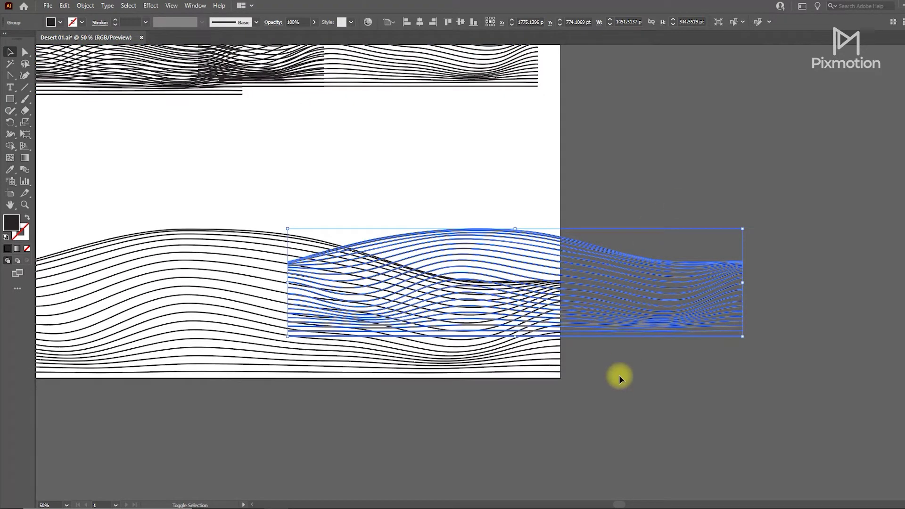
Erase the right dune group's lines past the artboard's right edge and its lower lines.
drag(25, 110, 48, 118)
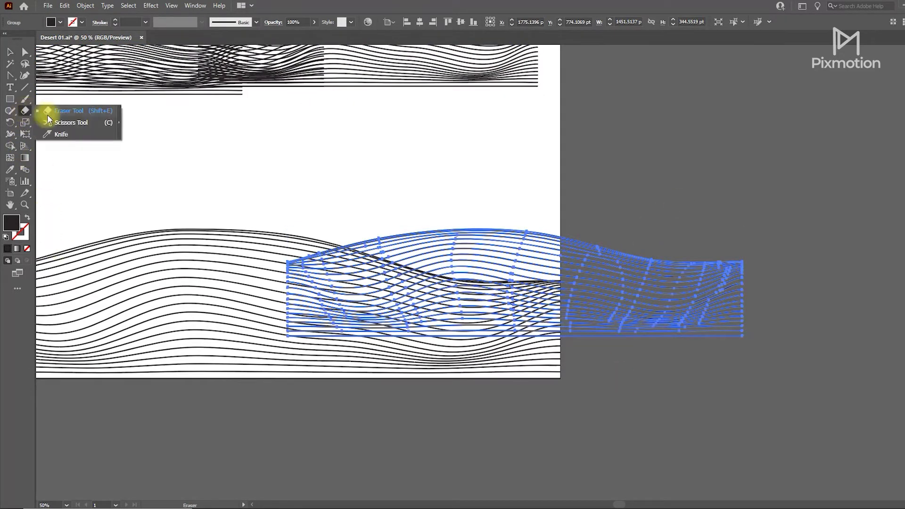
drag(828, 197, 590, 349)
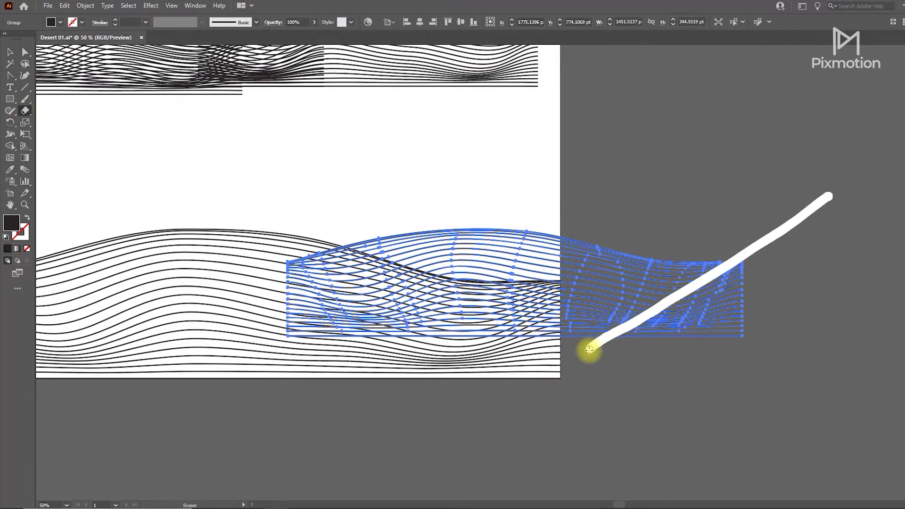
drag(679, 194, 590, 327)
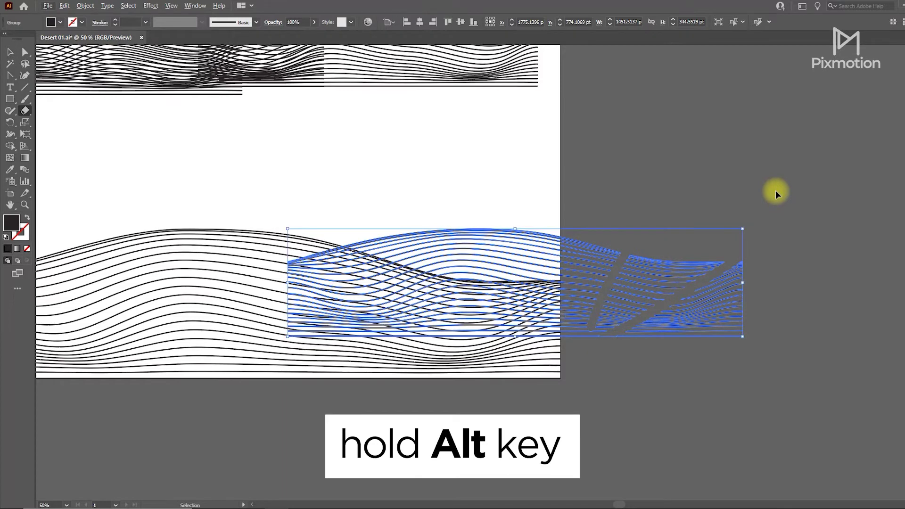
drag(776, 191, 560, 390)
drag(206, 389, 804, 278)
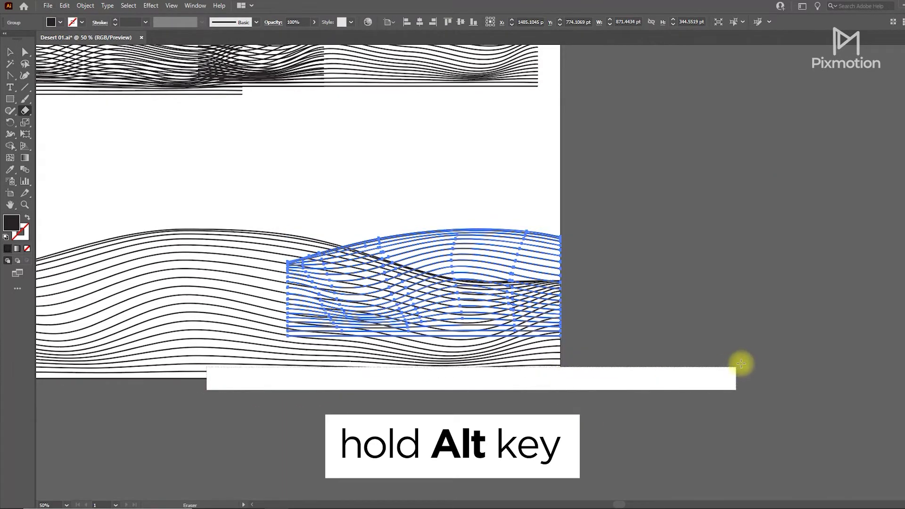
Erase the lower-left block of strands and more wave segments on the left.
scroll(326, 215, up, 3)
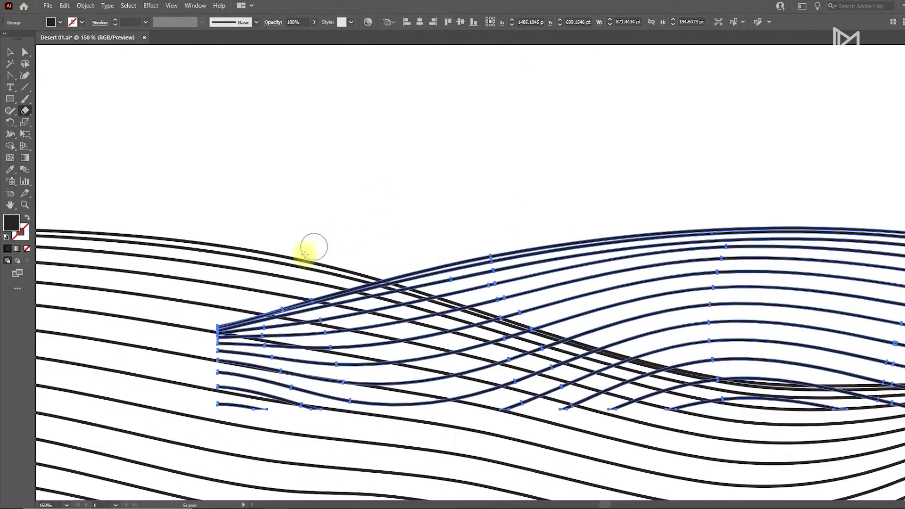
mouse_move(89, 216)
mouse_down()
mouse_move(390, 479)
mouse_move(384, 474)
mouse_up()
drag(448, 360, 222, 263)
scroll(116, 204, down, 2)
drag(61, 192, 146, 319)
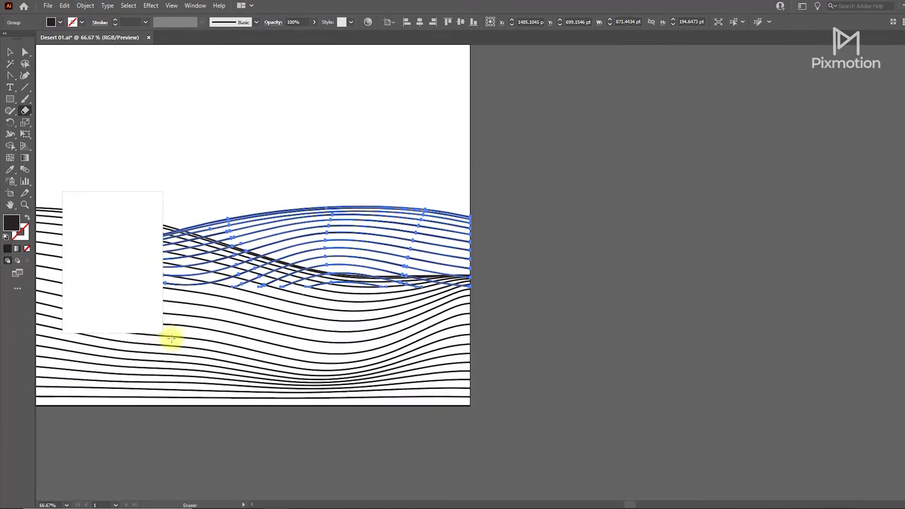
scroll(174, 329, up, 2)
Erase strands overlapping the front dune's crest, then drag the left upper wave group down.
mouse_move(174, 253)
mouse_down()
mouse_move(244, 266)
mouse_move(215, 298)
mouse_move(315, 305)
mouse_up()
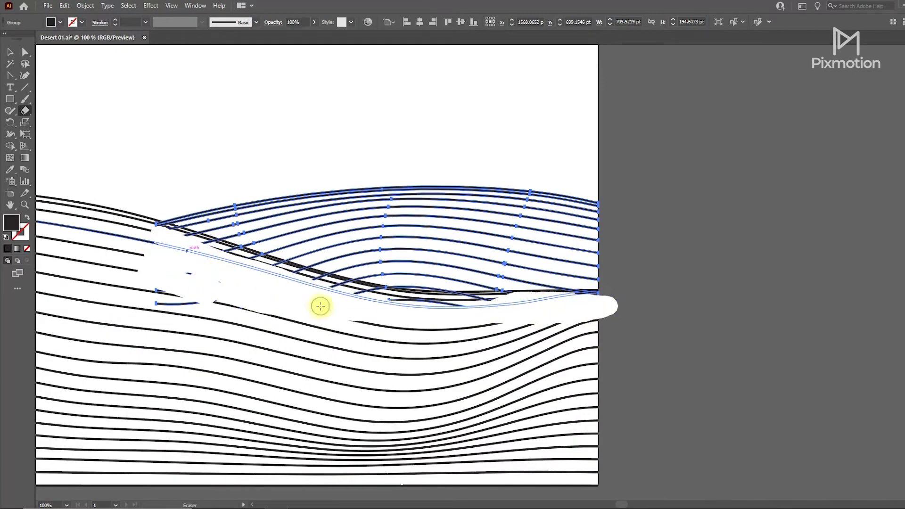
scroll(189, 302, up, 3)
mouse_move(157, 236)
mouse_down()
mouse_move(635, 379)
mouse_move(882, 430)
mouse_up()
mouse_move(212, 292)
mouse_down()
mouse_move(474, 308)
mouse_move(557, 299)
mouse_up()
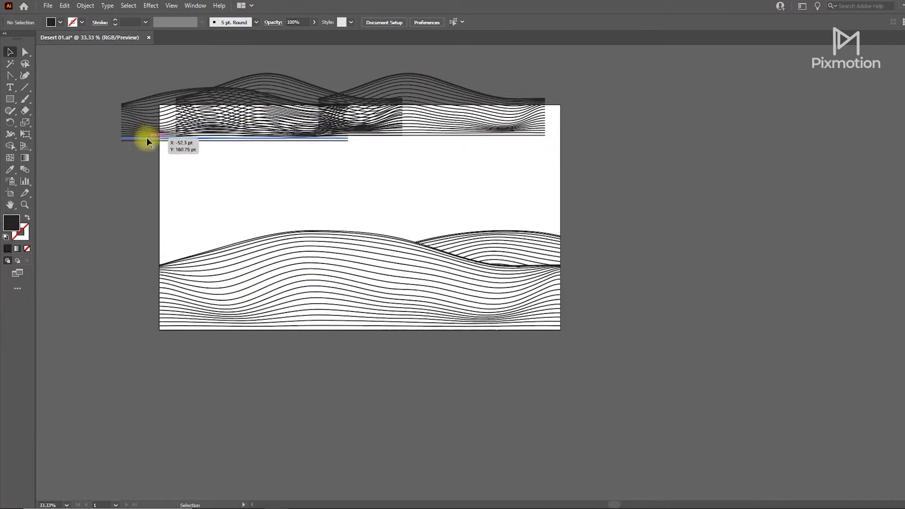
drag(146, 137, 145, 265)
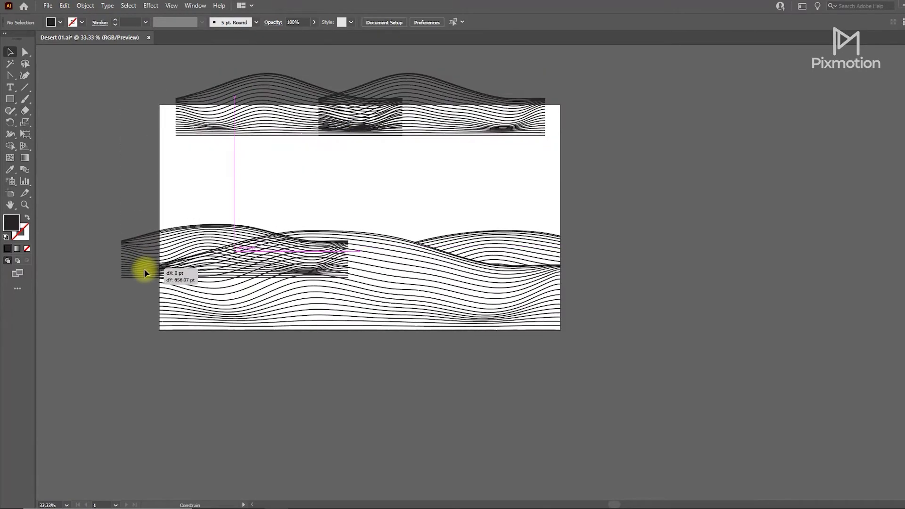
Return the left group to the top, bring the right wave group down, and erase its lower strands.
drag(424, 135, 431, 246)
drag(178, 228, 178, 83)
click(372, 228)
scroll(373, 228, up, 3)
key(shift+e)
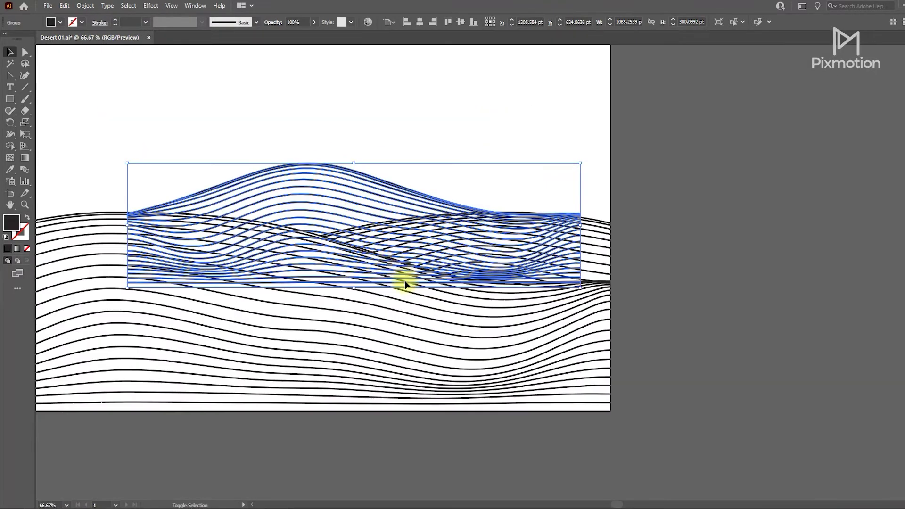
scroll(218, 252, up, 2)
drag(193, 344, 481, 231)
scroll(212, 233, down, 2)
drag(71, 303, 676, 253)
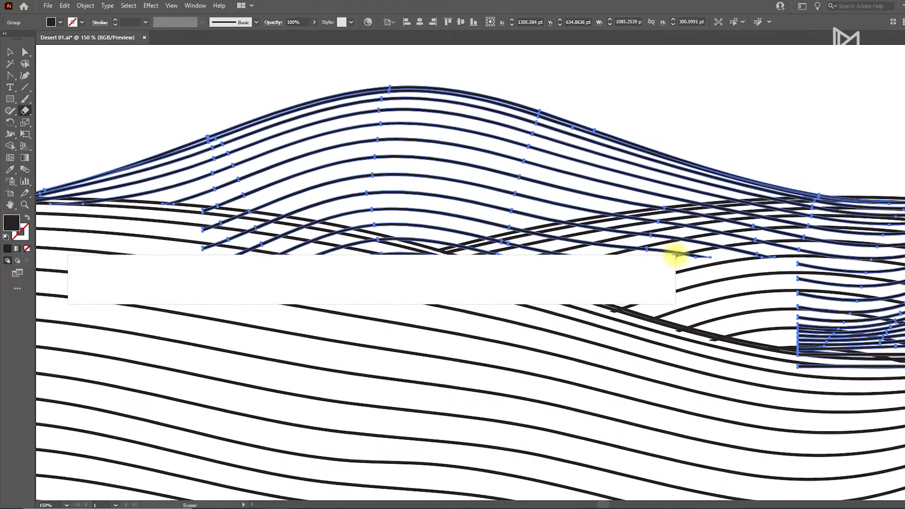
scroll(495, 281, down, 2)
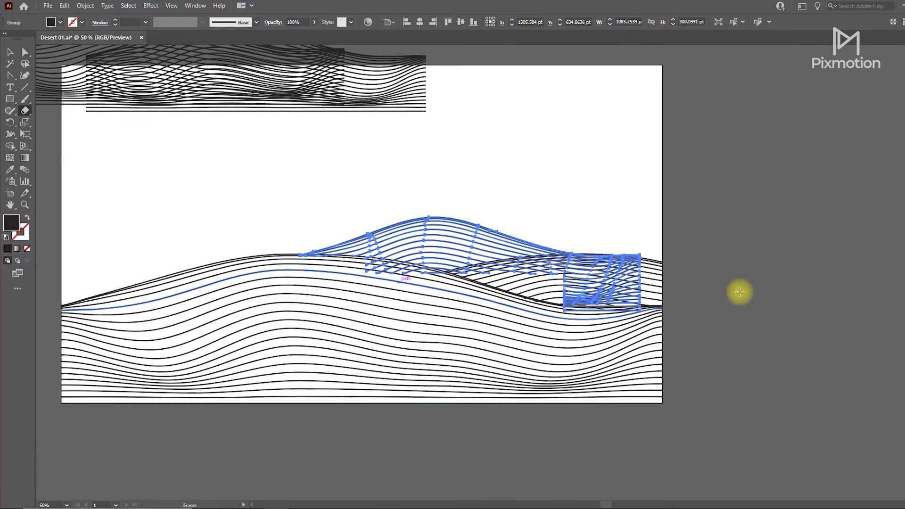
Squash the dune group slightly shorter and erase its lower-right and overlapping strands.
key(v)
drag(469, 218, 470, 223)
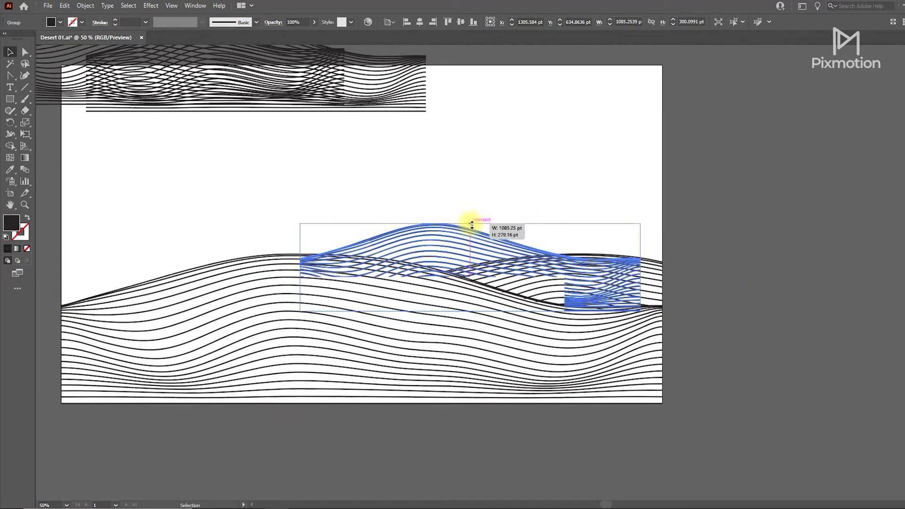
drag(725, 181, 555, 368)
scroll(177, 313, up, 3)
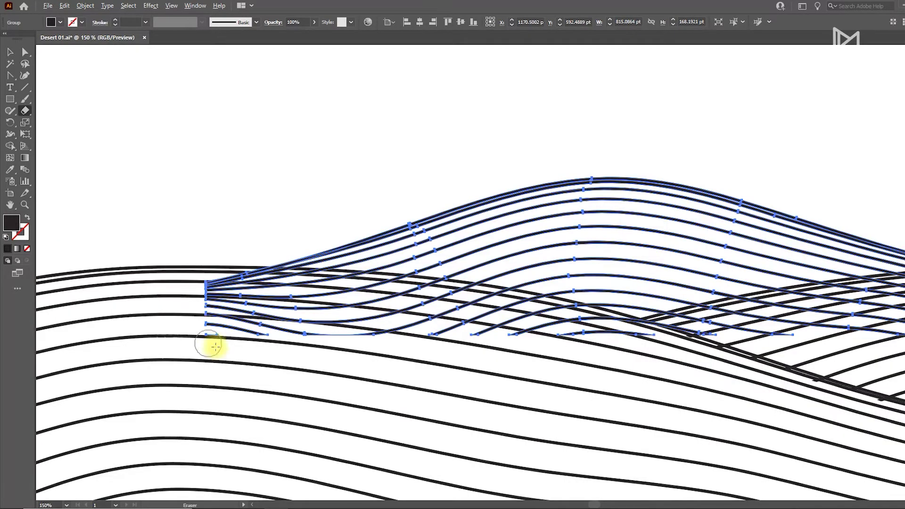
scroll(178, 288, up, 4)
mouse_move(178, 288)
mouse_down()
mouse_move(444, 253)
mouse_move(733, 327)
mouse_up()
mouse_move(241, 292)
mouse_down()
mouse_move(306, 289)
mouse_move(727, 344)
mouse_up()
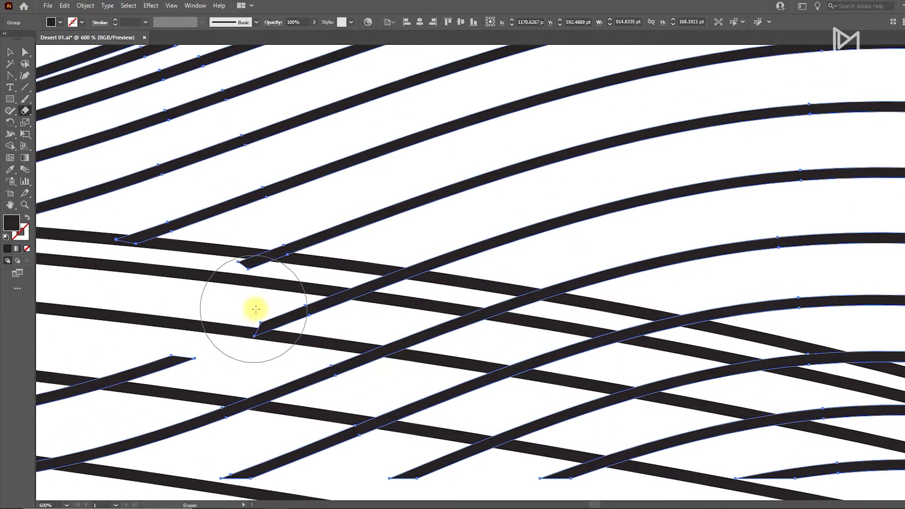
Erase the remaining bands of strands crossing the front dune lines.
drag(321, 317, 663, 380)
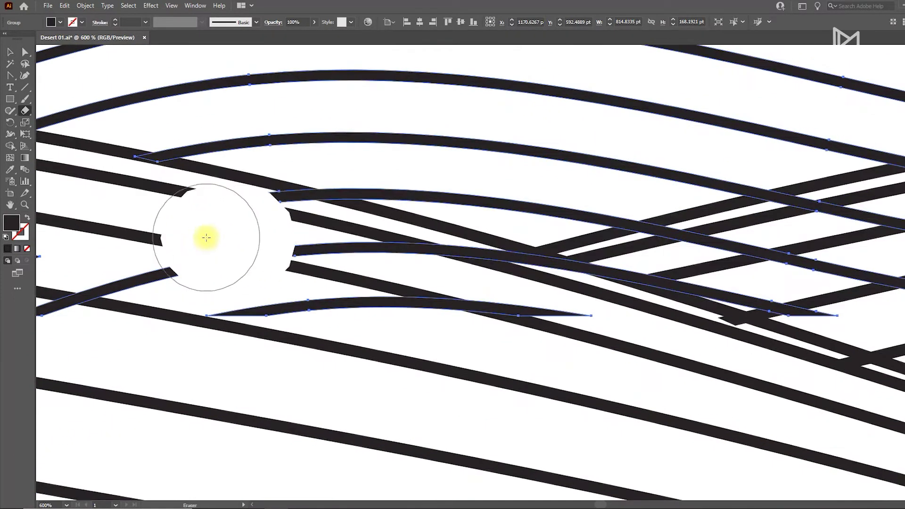
drag(204, 238, 479, 306)
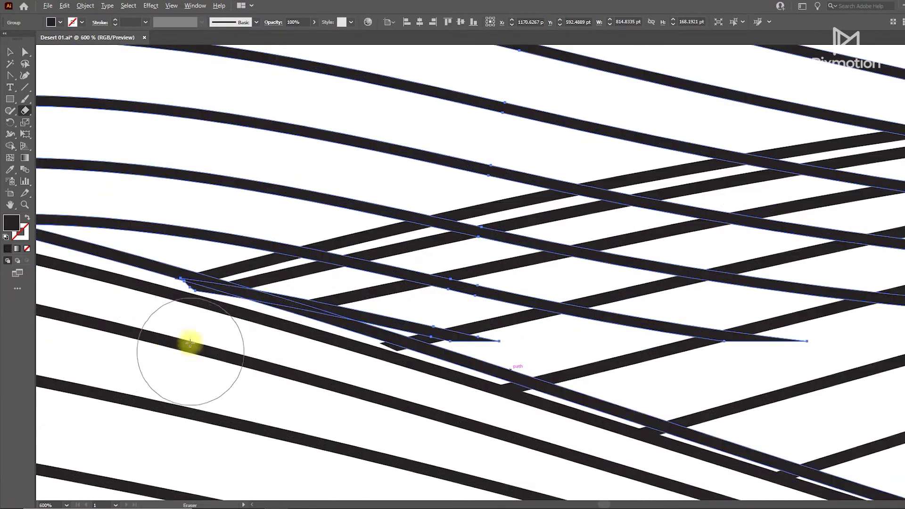
drag(190, 342, 591, 244)
mouse_move(287, 374)
mouse_down()
mouse_move(329, 324)
mouse_move(515, 313)
mouse_move(632, 284)
mouse_move(758, 292)
mouse_up()
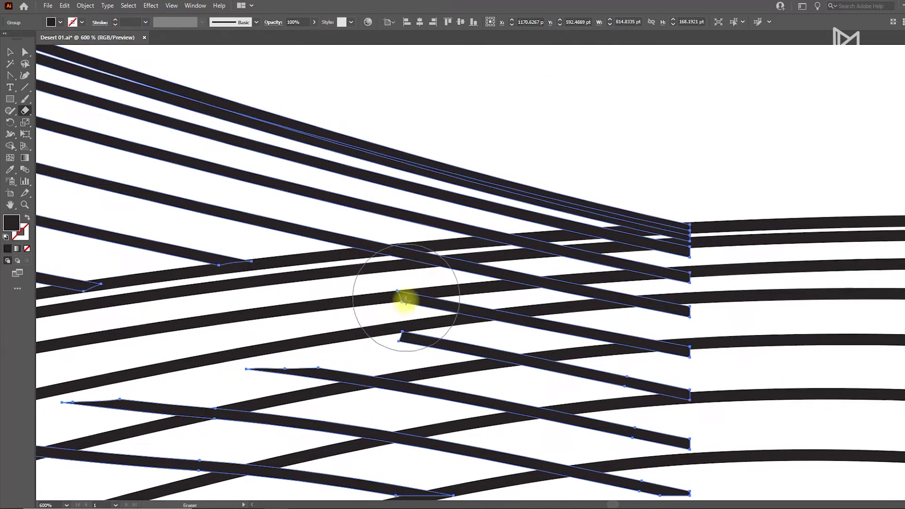
mouse_move(404, 303)
mouse_down()
mouse_move(586, 289)
mouse_move(748, 303)
mouse_up()
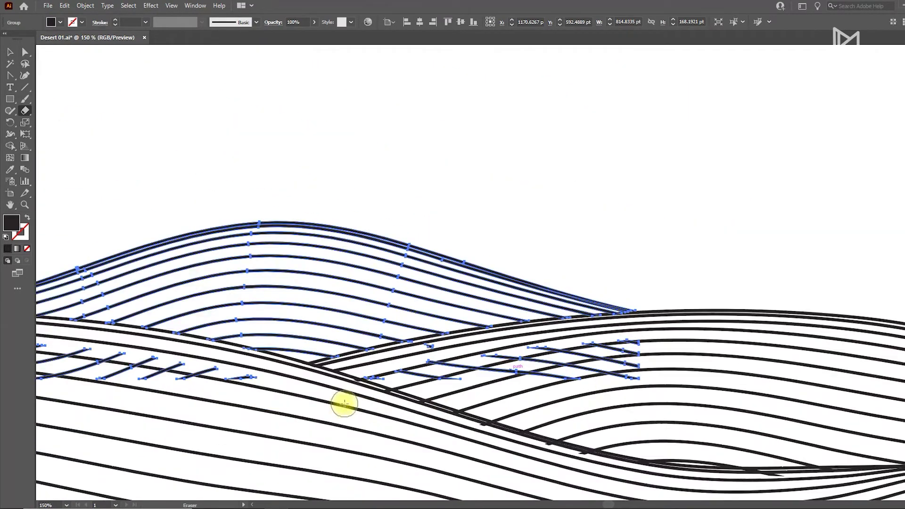
drag(432, 354, 602, 347)
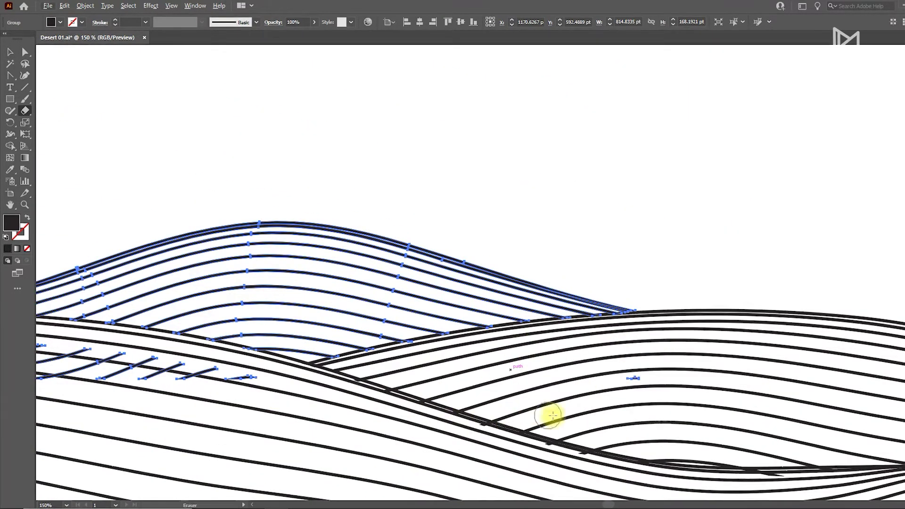
drag(246, 402, 574, 374)
mouse_move(122, 393)
mouse_down()
mouse_move(438, 303)
mouse_move(592, 319)
mouse_move(493, 333)
mouse_up()
Move the upper dune strip down to the artboard's lower left.
key(v)
key(ctrl+minus)
key(ctrl+minus)
key(ctrl+minus)
key(ctrl+minus)
mouse_move(306, 179)
mouse_down()
mouse_move(306, 324)
mouse_move(524, 217)
mouse_up()
drag(274, 185, 273, 327)
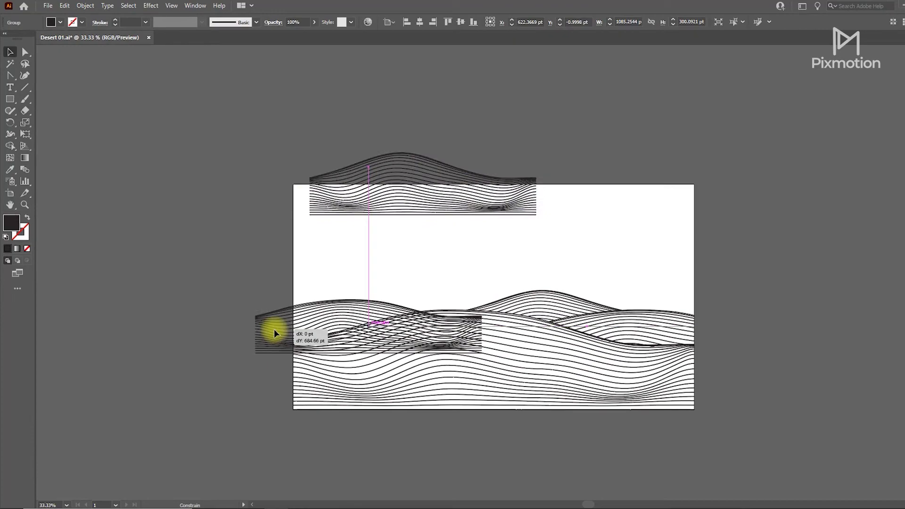
Nudge the dune strip into position and reselect the left strip.
drag(357, 303, 362, 306)
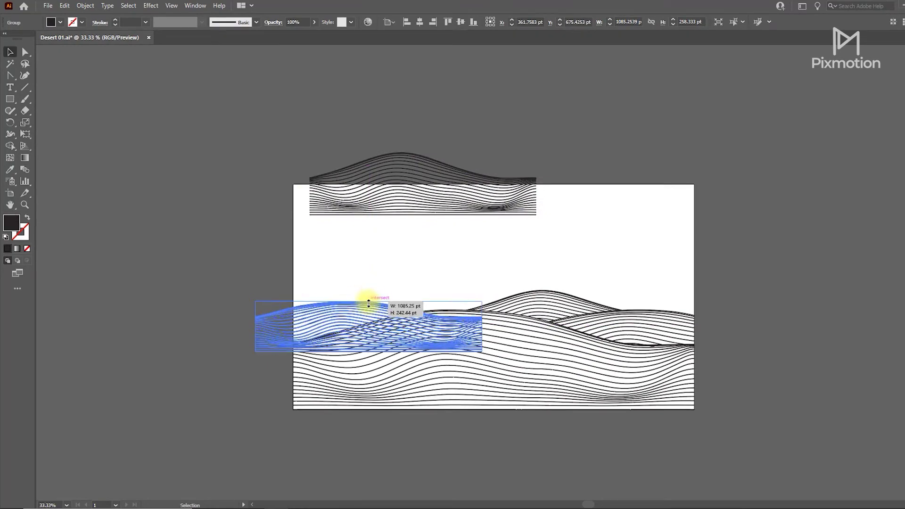
click(370, 277)
scroll(356, 322, up, 2)
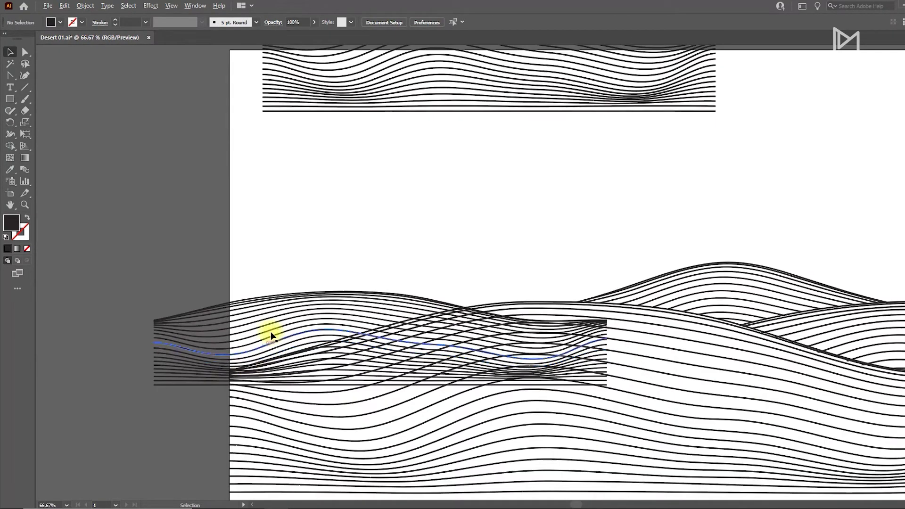
click(283, 307)
scroll(192, 386, up, 2)
Erase the left strip's parts extending outside the artboard on both sides.
key(shift+e)
drag(72, 163, 274, 476)
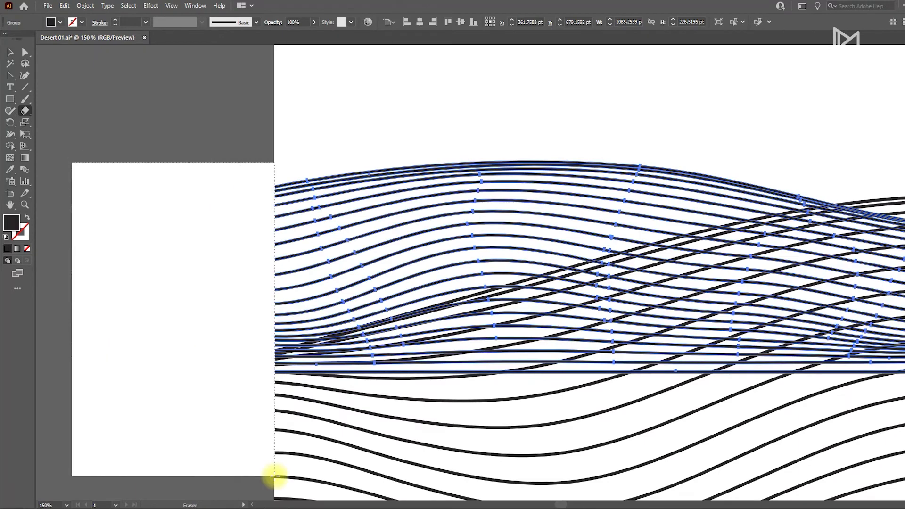
drag(589, 353, 352, 330)
drag(900, 137, 592, 400)
drag(191, 351, 436, 338)
scroll(330, 328, up, 4)
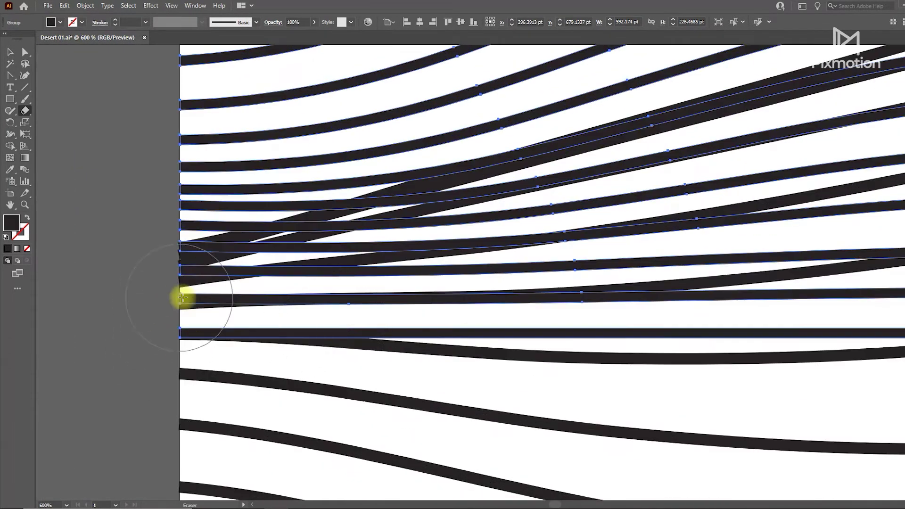
scroll(300, 233, up, 3)
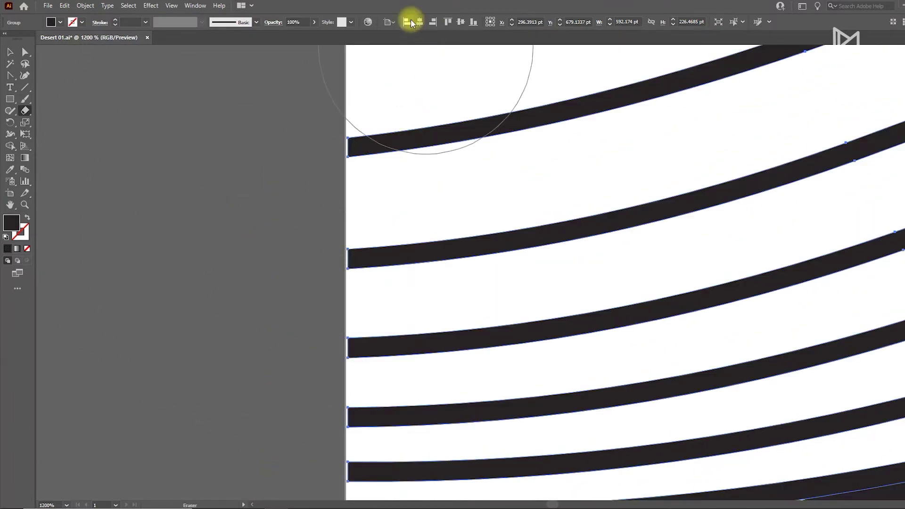
scroll(222, 165, down, 3)
Erase crossing strands near the left edge and the strip's lower-right lines.
mouse_move(239, 339)
mouse_down()
mouse_move(442, 292)
mouse_move(687, 257)
mouse_move(394, 297)
mouse_move(653, 186)
mouse_move(385, 364)
mouse_up()
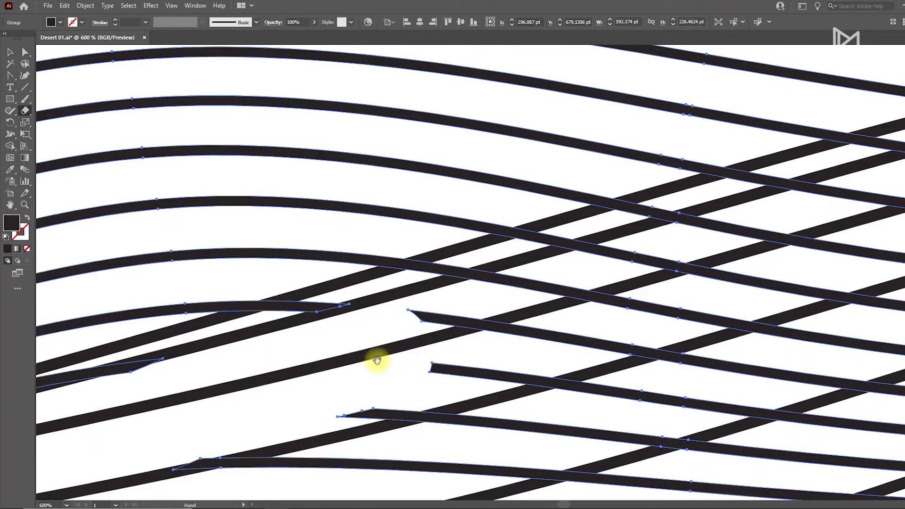
mouse_move(323, 349)
mouse_down()
mouse_move(612, 258)
mouse_move(330, 392)
mouse_move(465, 343)
mouse_move(588, 349)
mouse_move(208, 373)
mouse_move(511, 313)
mouse_move(317, 394)
mouse_move(349, 374)
mouse_move(461, 355)
mouse_move(434, 424)
mouse_up()
key(ctrl+minus)
key(ctrl+minus)
key(ctrl+minus)
mouse_move(581, 334)
mouse_down()
mouse_move(423, 350)
mouse_move(648, 247)
mouse_up()
drag(584, 255, 405, 309)
drag(345, 313, 319, 348)
mouse_move(339, 404)
mouse_down()
mouse_move(701, 337)
mouse_move(661, 337)
mouse_up()
drag(442, 364, 727, 273)
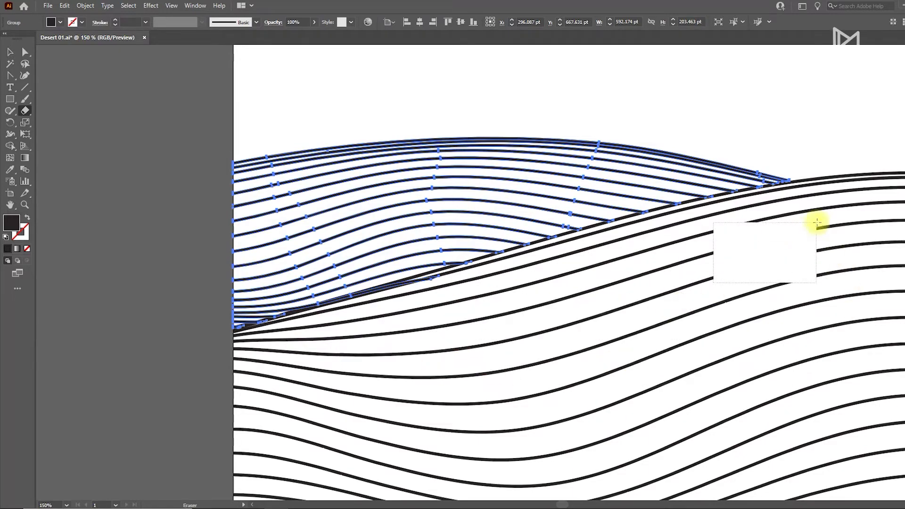
Undo the last erasure, pick a strand's end point, and erase a gap through overlapping lines.
key(ctrl+z)
key(v)
key(ctrl+plus)
key(ctrl+plus)
key(ctrl+plus)
key(a)
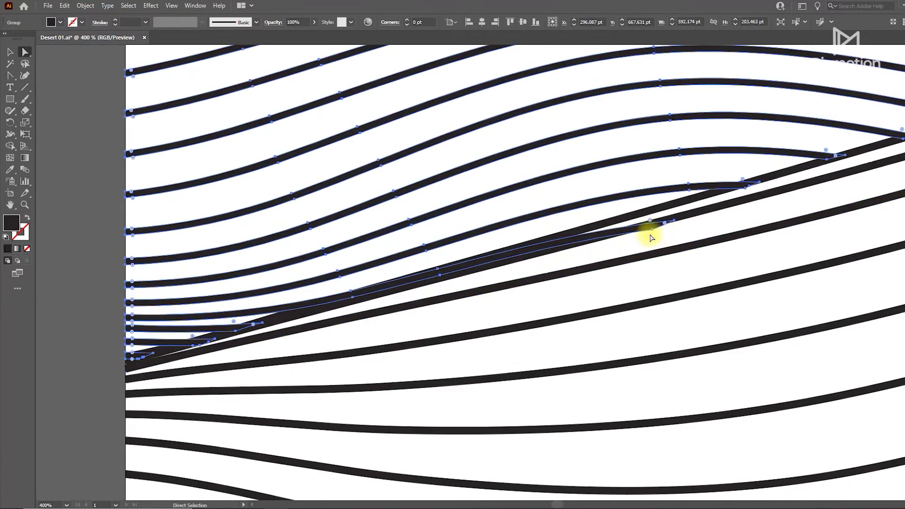
click(651, 231)
key(shift+e)
drag(683, 243, 563, 278)
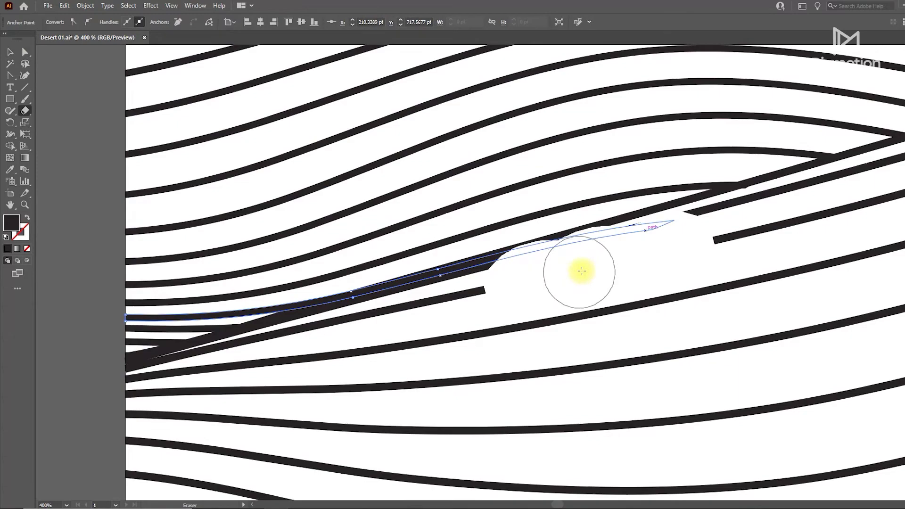
scroll(337, 330, down, 5)
scroll(714, 127, up, 6)
scroll(632, 309, down, 3)
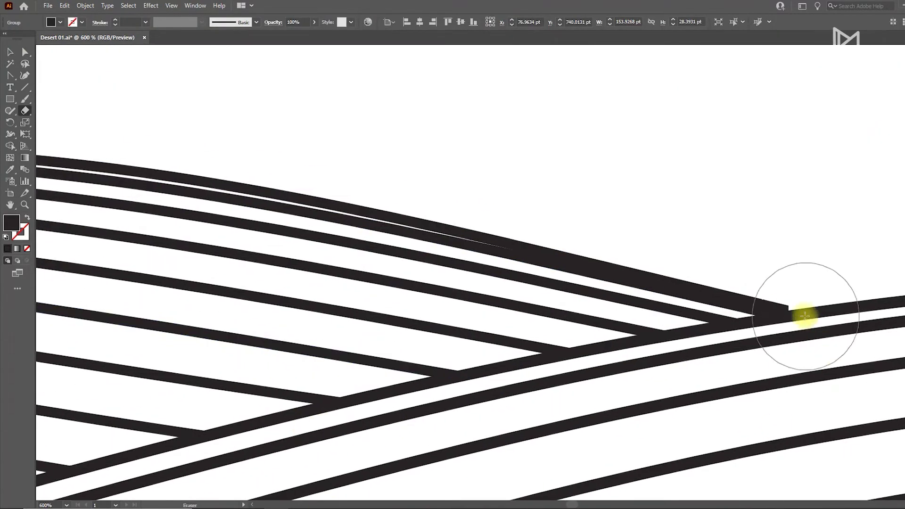
scroll(498, 184, down, 5)
scroll(494, 100, down, 1)
Move the last wave-line group down onto the dunes and squash it lower.
key(v)
drag(497, 68, 501, 263)
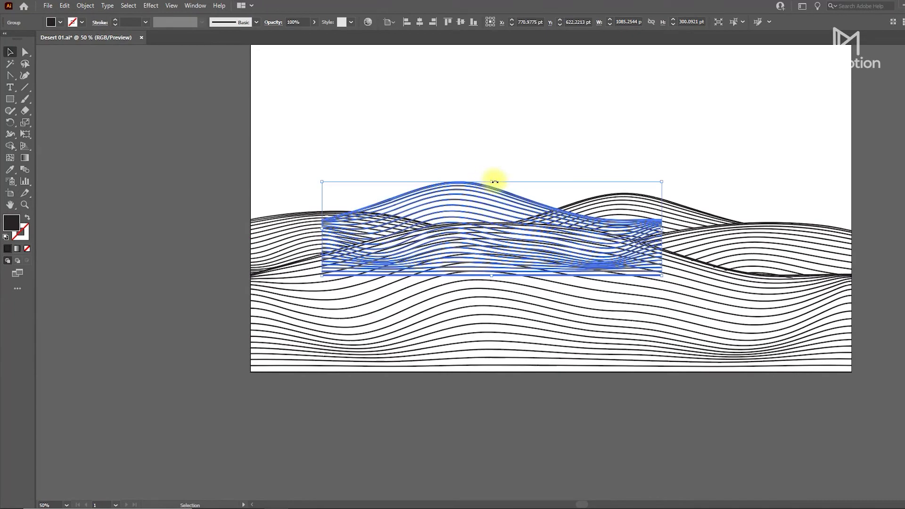
mouse_move(495, 182)
mouse_down()
mouse_move(495, 204)
mouse_move(468, 204)
mouse_up()
scroll(446, 198, up, 1)
Erase the wave lines where they overlap the front dunes.
key(shift+e)
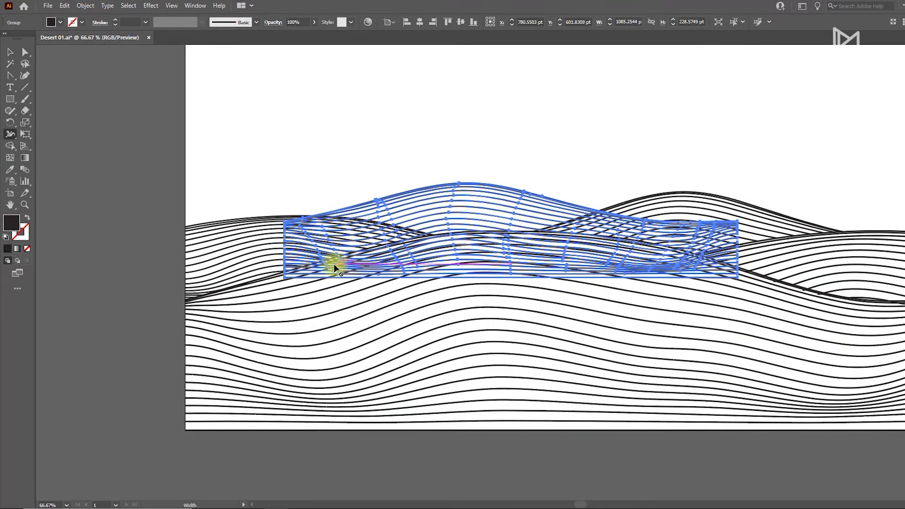
drag(254, 304, 895, 276)
drag(254, 275, 896, 238)
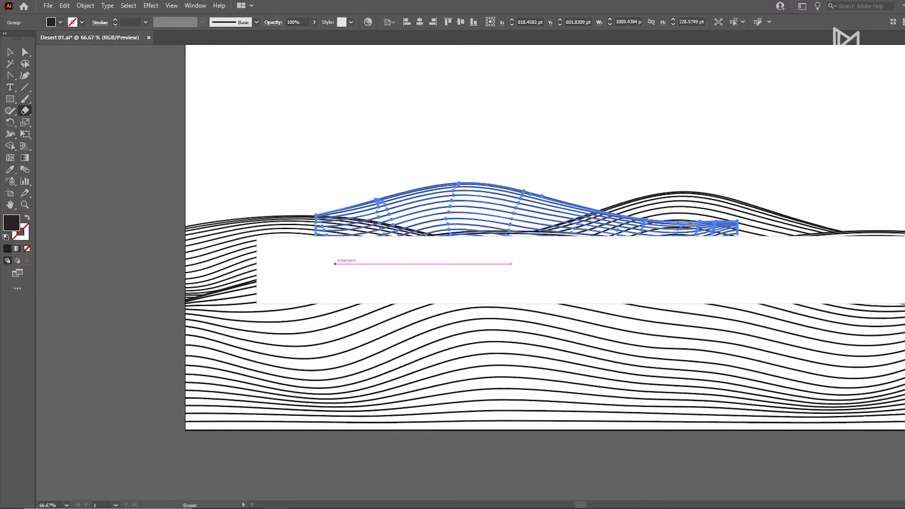
drag(857, 163, 601, 334)
scroll(601, 333, up, 3)
scroll(602, 193, up, 1)
scroll(606, 232, down, 2)
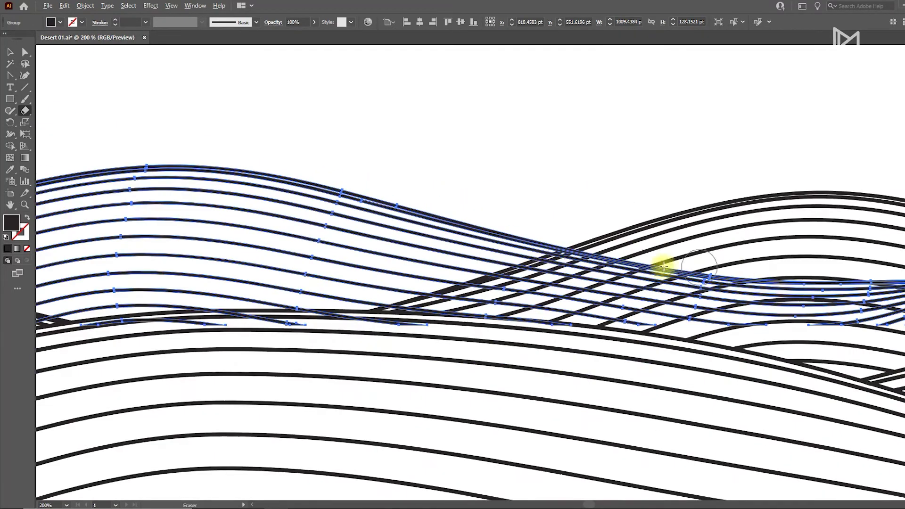
scroll(727, 269, down, 1)
drag(619, 345, 599, 353)
scroll(156, 255, up, 2)
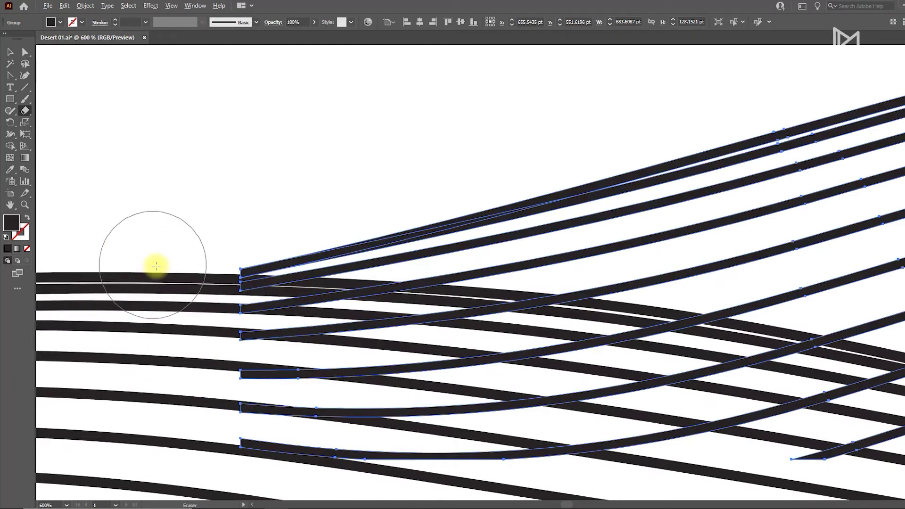
Select another dune line group and erase bands on its left and right sides.
ctrl+click(112, 283)
drag(94, 242, 208, 449)
scroll(687, 317, right, 5)
mouse_move(903, 269)
mouse_down()
mouse_move(696, 455)
mouse_move(602, 467)
mouse_up()
drag(657, 242, 600, 438)
scroll(531, 347, left, 5)
mouse_move(107, 418)
mouse_down()
mouse_move(805, 289)
mouse_move(865, 266)
mouse_up()
Trim the remaining sections where dune lines cross each other.
scroll(210, 206, up, 4)
mouse_move(217, 306)
mouse_down()
mouse_move(775, 355)
mouse_move(817, 390)
mouse_move(218, 239)
mouse_move(317, 259)
mouse_up()
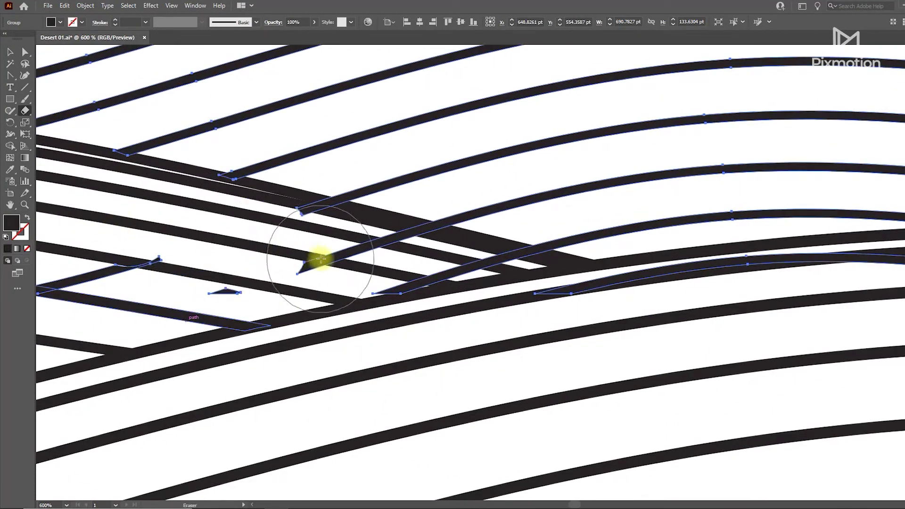
drag(398, 271, 319, 299)
drag(575, 325, 542, 333)
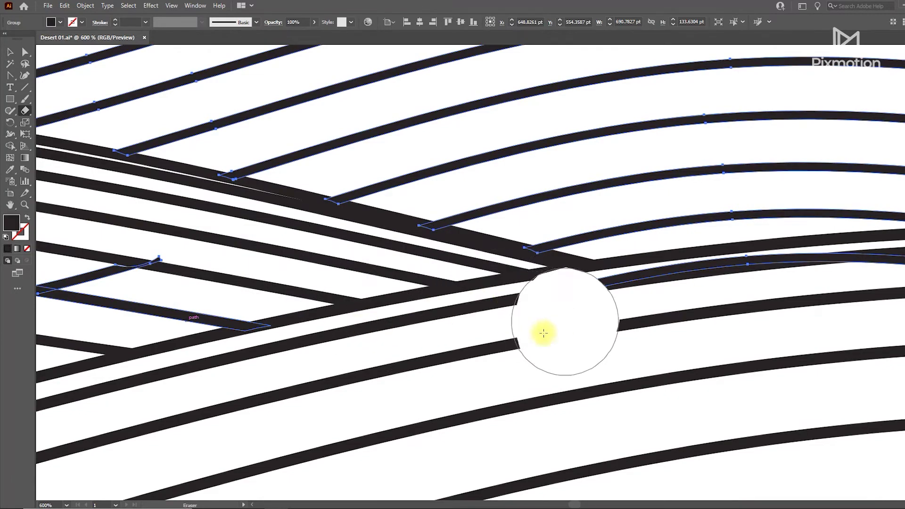
drag(742, 282, 97, 188)
mouse_move(515, 262)
mouse_down()
mouse_move(360, 253)
mouse_move(808, 286)
mouse_move(215, 254)
mouse_up()
mouse_move(448, 261)
mouse_down()
mouse_move(602, 253)
mouse_move(843, 283)
mouse_up()
drag(844, 283, 224, 413)
mouse_move(191, 362)
mouse_down()
mouse_move(426, 303)
mouse_move(706, 205)
mouse_move(653, 216)
mouse_move(635, 329)
mouse_up()
Zoom out to view the whole artboard and clear the selection.
key(ctrl+minus)
key(ctrl+minus)
key(v)
key(ctrl+minus)
key(ctrl+minus)
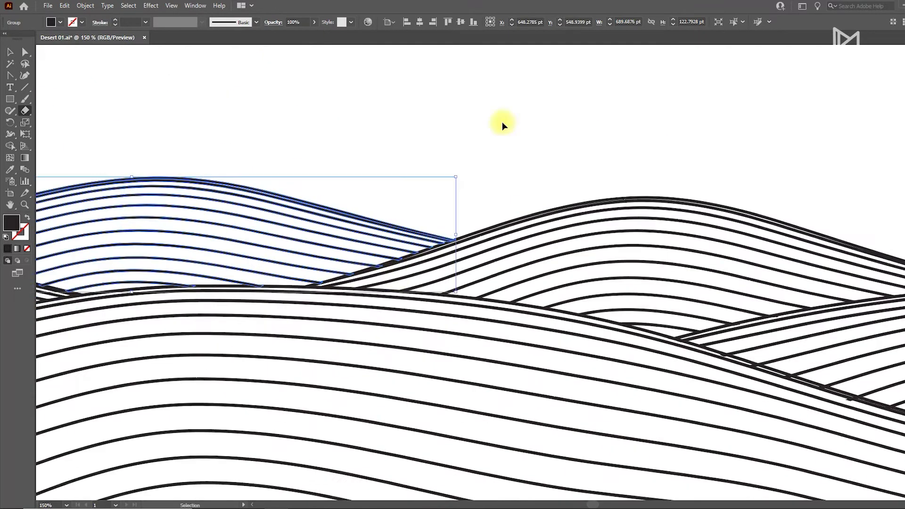
key(ctrl+minus)
key(ctrl+minus)
key(ctrl+minus)
key(ctrl+minus)
key(ctrl+minus)
click(505, 331)
key(ctrl+plus)
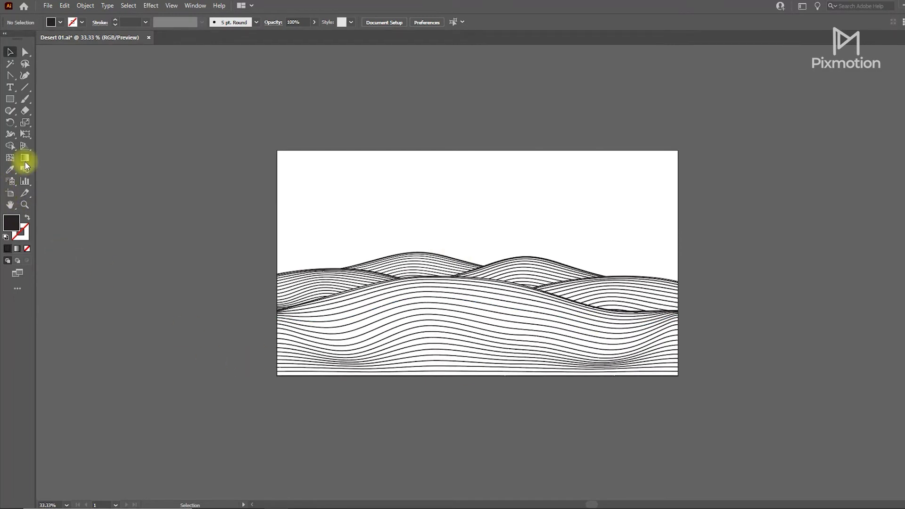
Draw a rectangle over the whole artboard and fill it orange.
click(10, 99)
drag(271, 151, 680, 376)
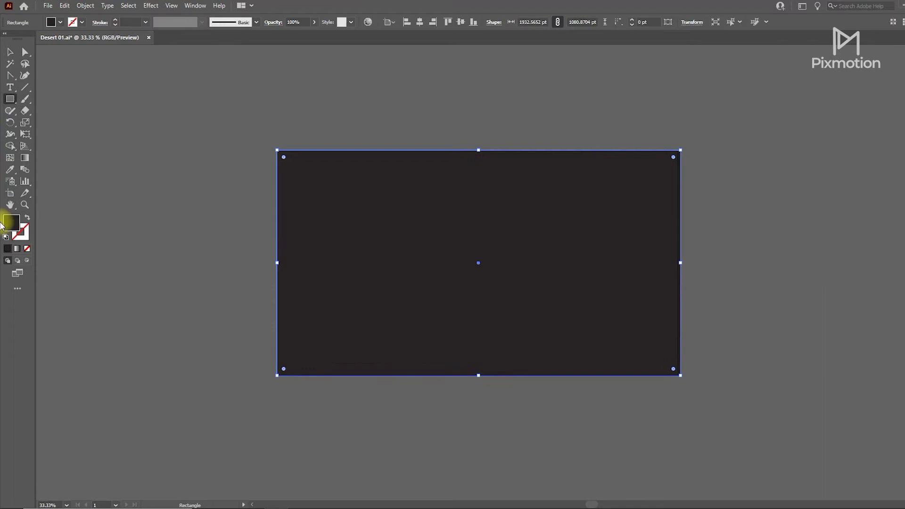
double_click(18, 227)
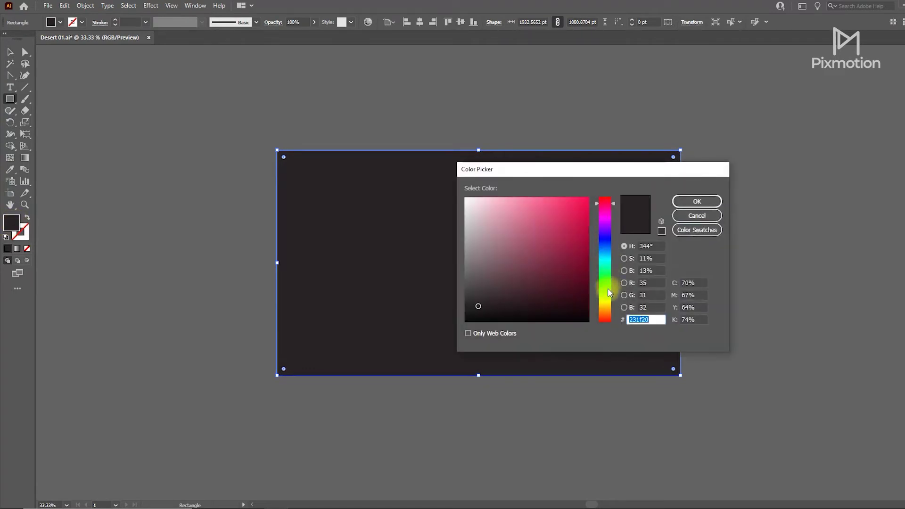
click(604, 311)
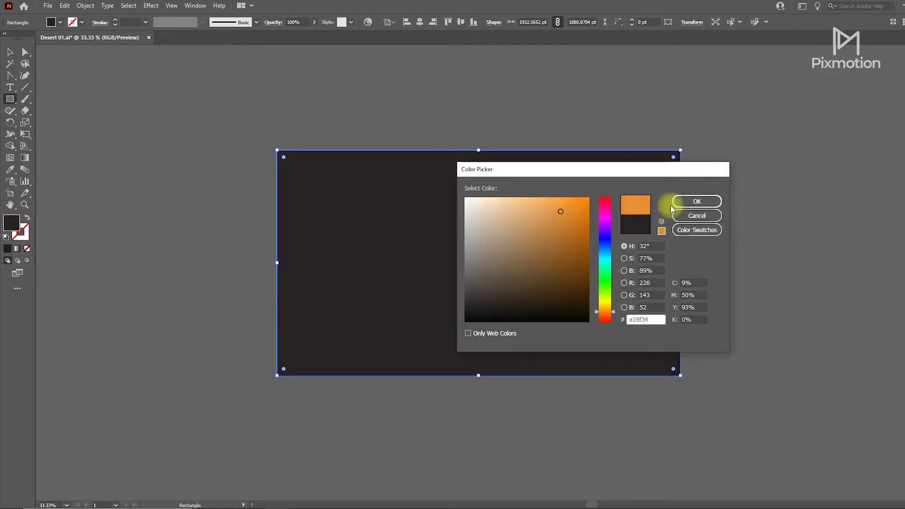
click(688, 202)
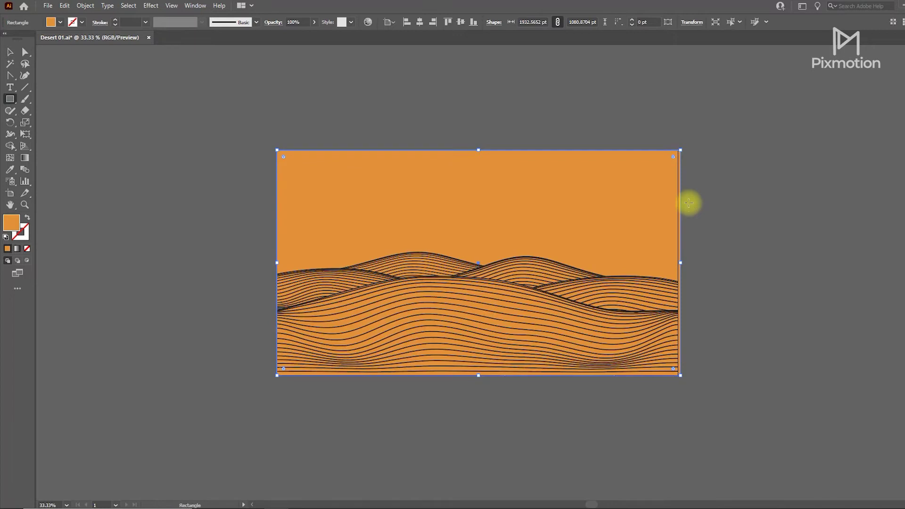
Fine-tune the background rectangle's orange fill, then deselect it.
key(v)
double_click(9, 219)
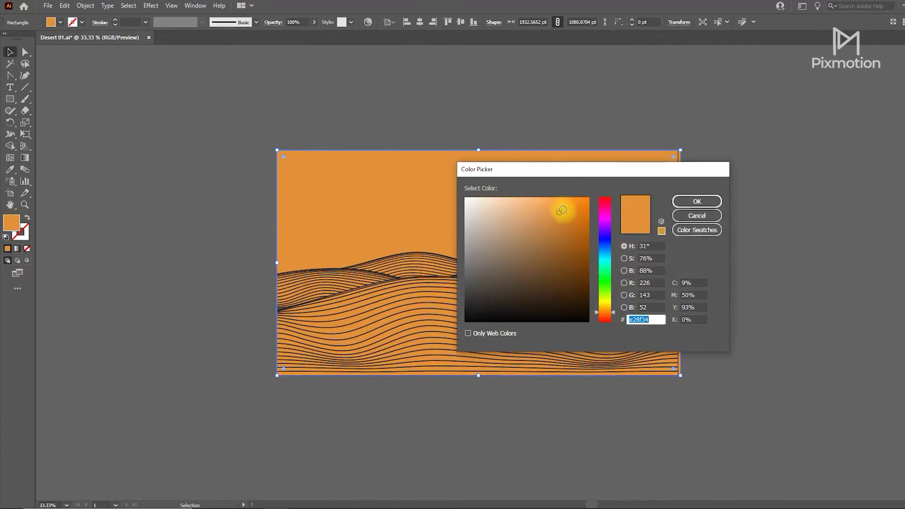
click(705, 202)
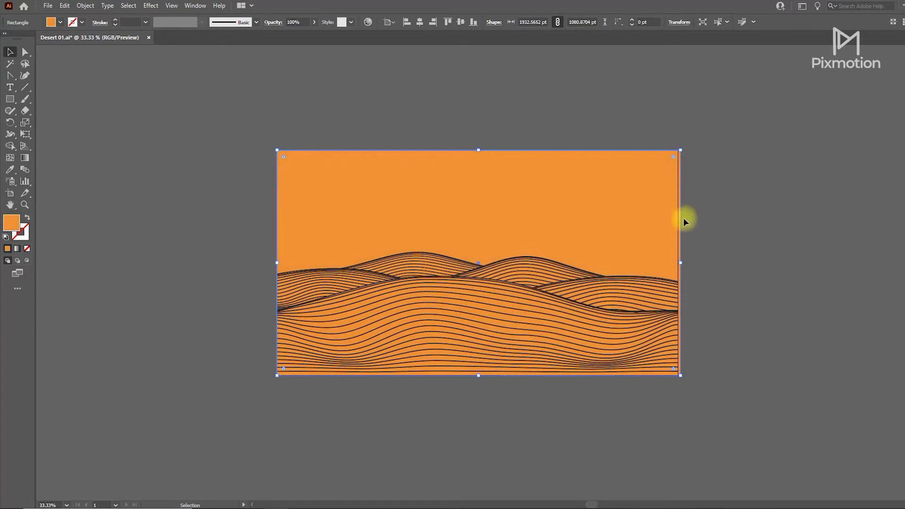
click(684, 217)
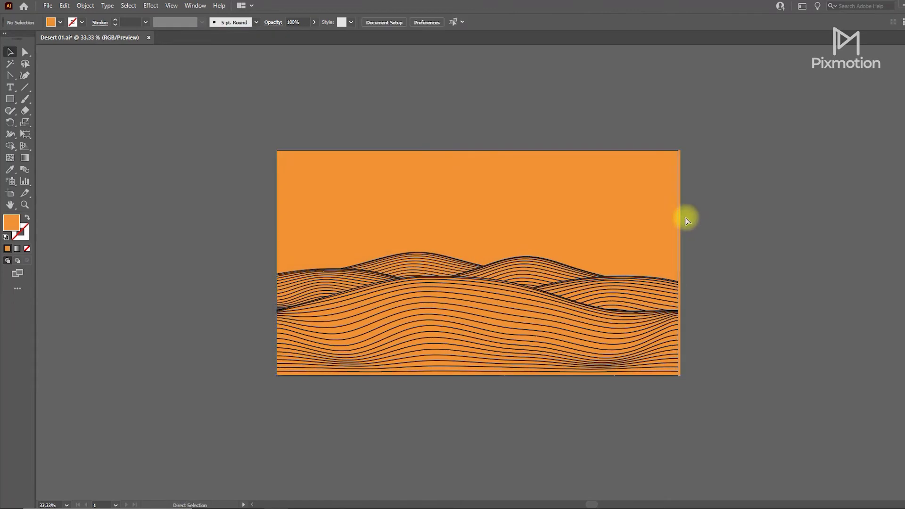
Recolour the front dune line group a dark brown.
click(544, 353)
click(419, 181)
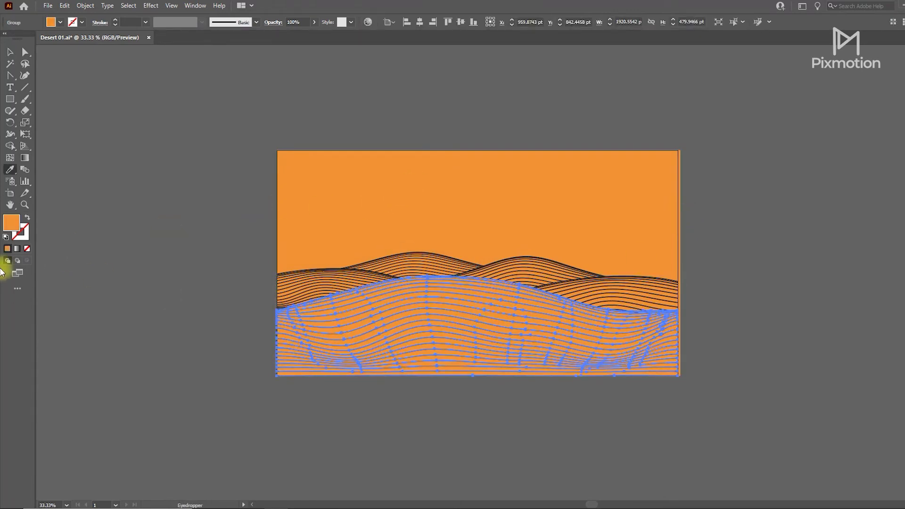
double_click(17, 229)
click(574, 239)
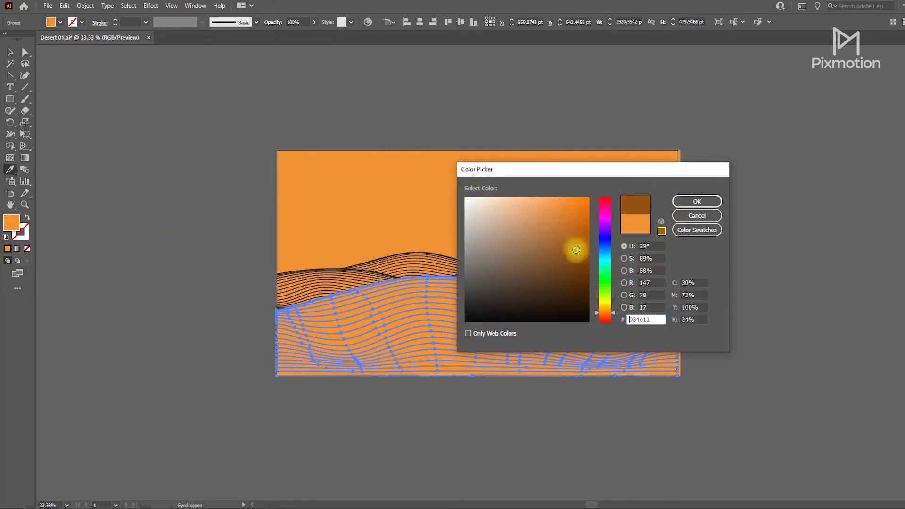
click(694, 201)
click(731, 293)
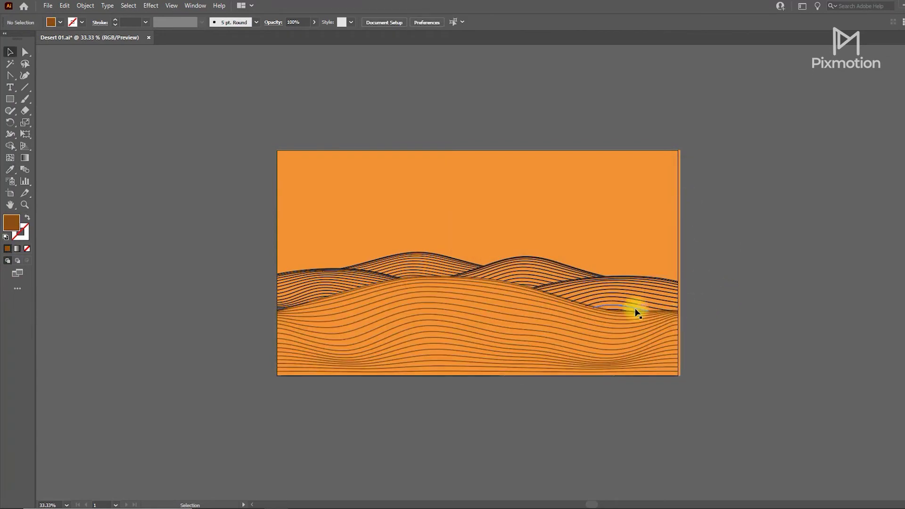
Give the left and right back dune groups a lighter colour sampled from the brown lines.
click(632, 296)
shift+click(320, 279)
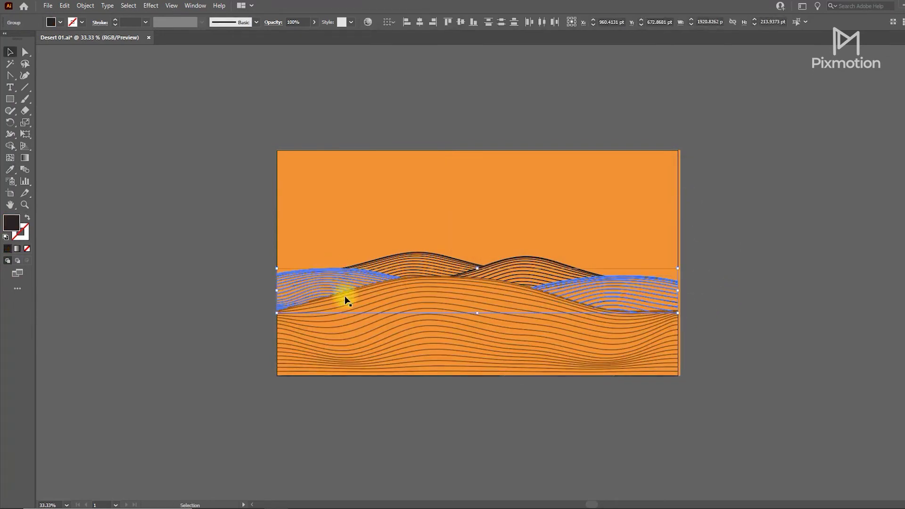
key(i)
click(387, 336)
double_click(13, 230)
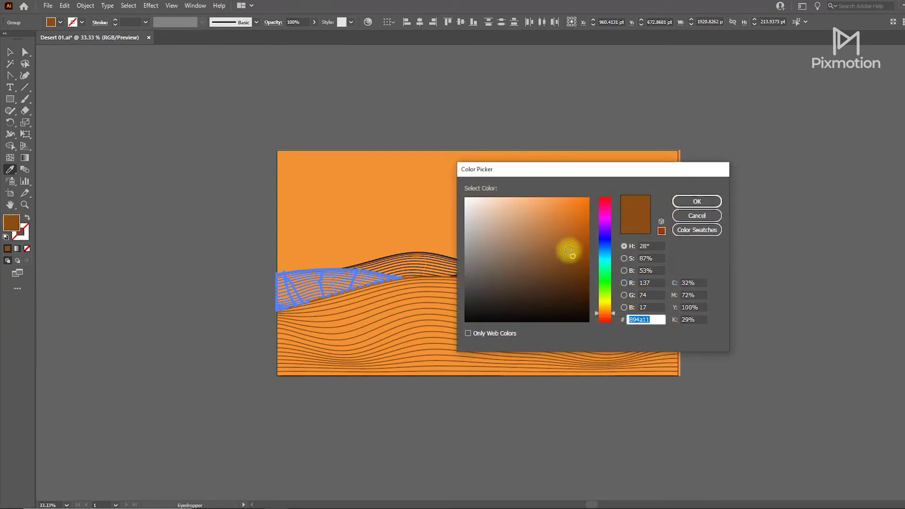
click(697, 202)
click(797, 266)
key(ctrl+z)
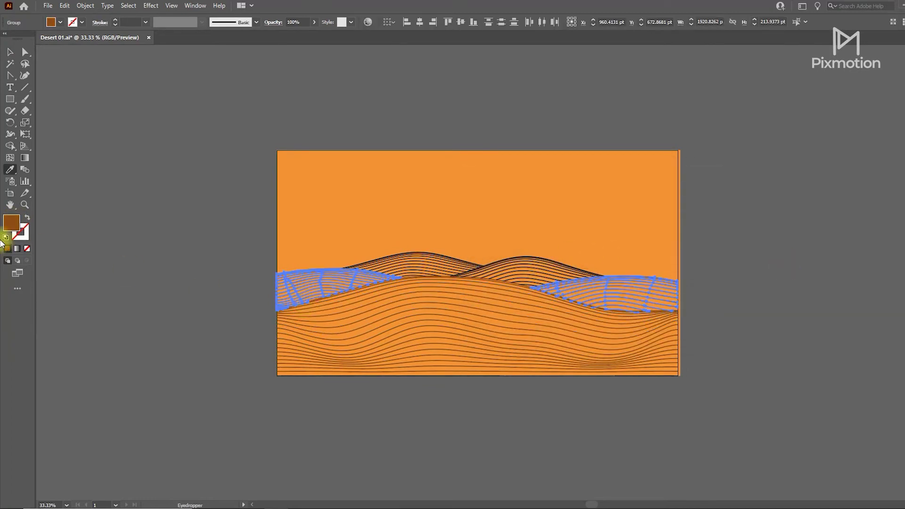
double_click(10, 225)
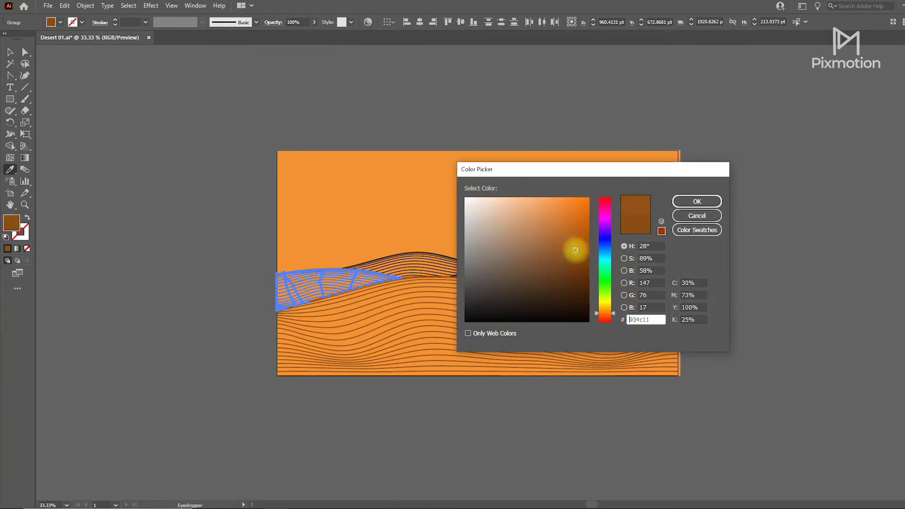
click(688, 201)
key(v)
scroll(373, 268, up, 2)
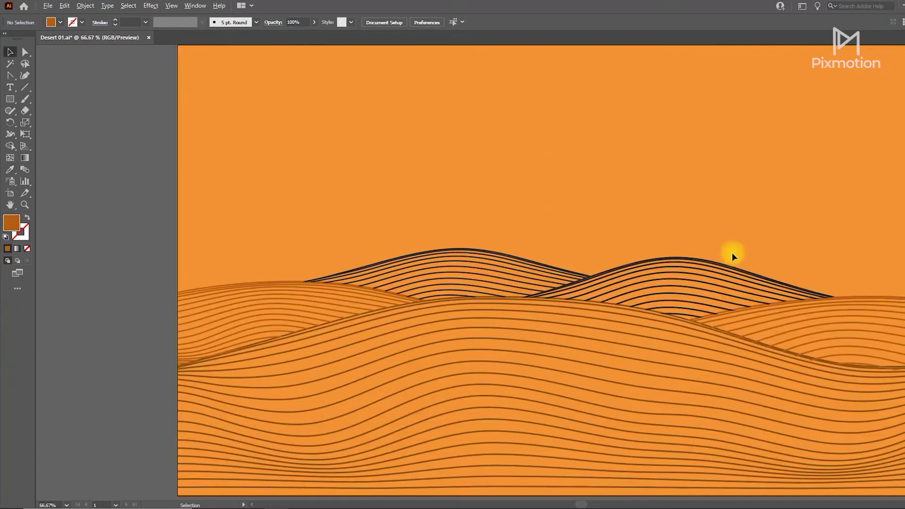
Colour the right back dune a lighter orange and the middle dune a pale orange.
click(691, 288)
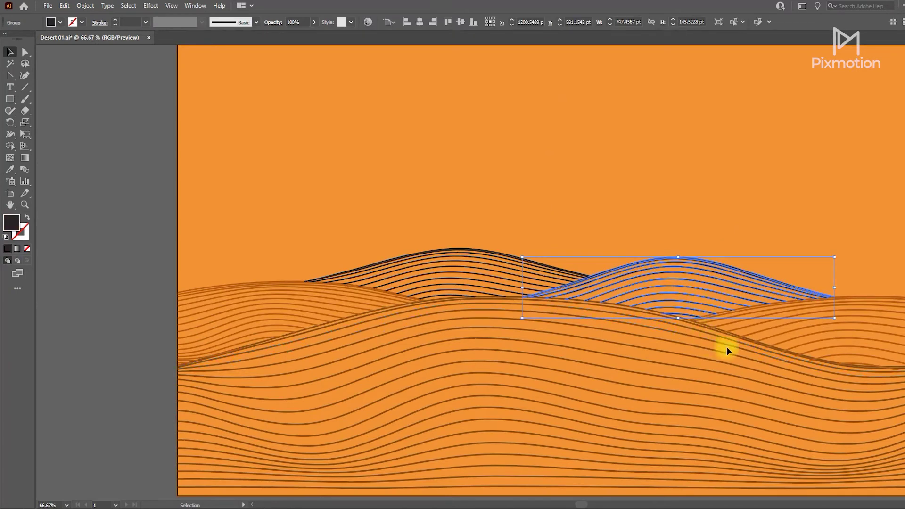
click(753, 332)
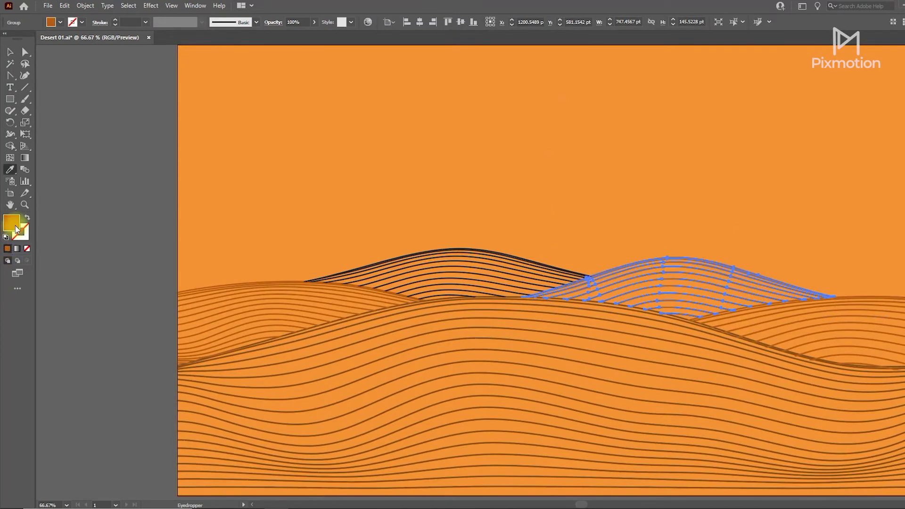
double_click(17, 229)
click(697, 202)
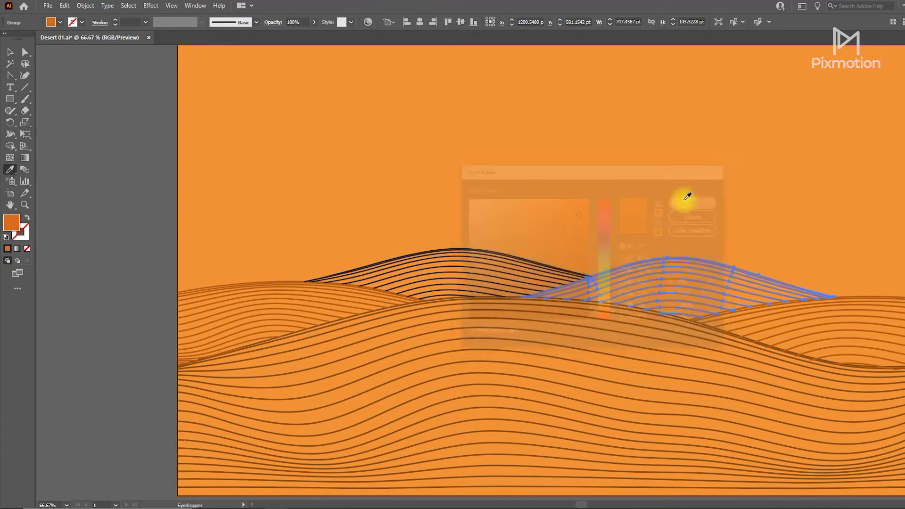
ctrl+click(566, 273)
click(660, 269)
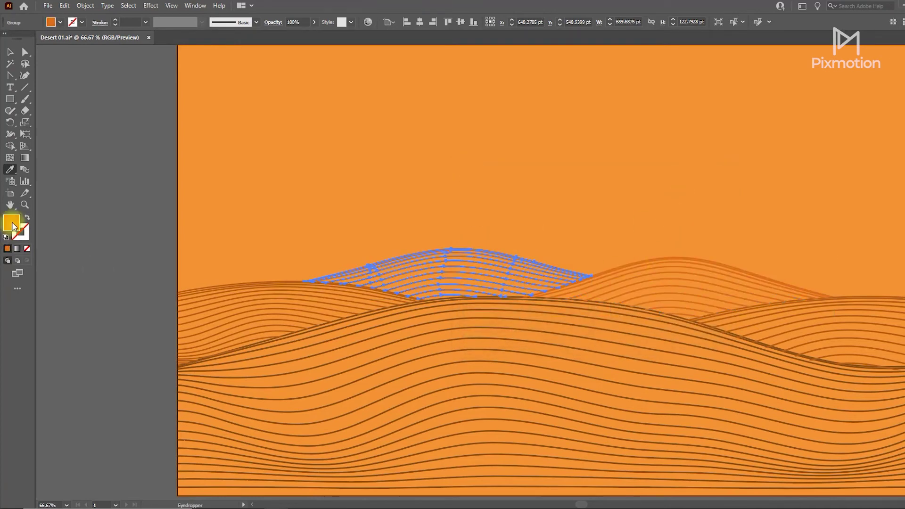
double_click(13, 226)
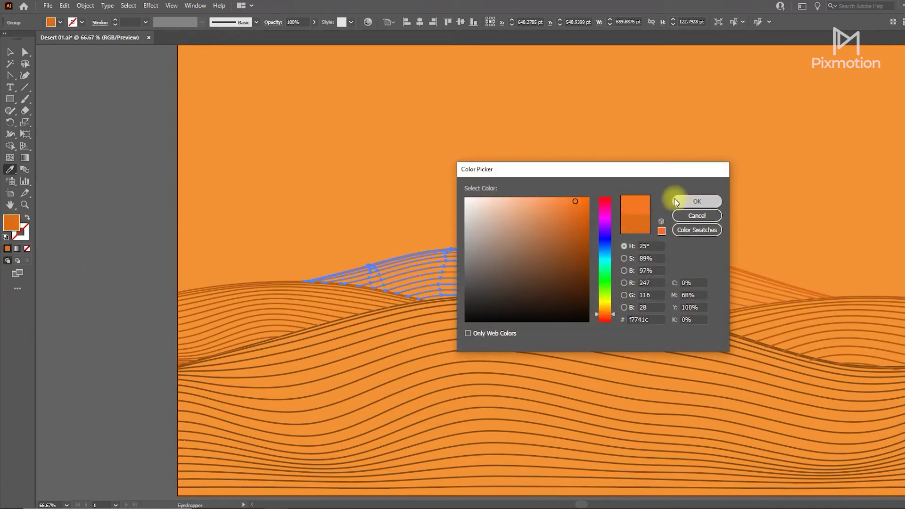
click(677, 202)
key(ctrl+shift+a)
key(ctrl+minus)
key(ctrl+minus)
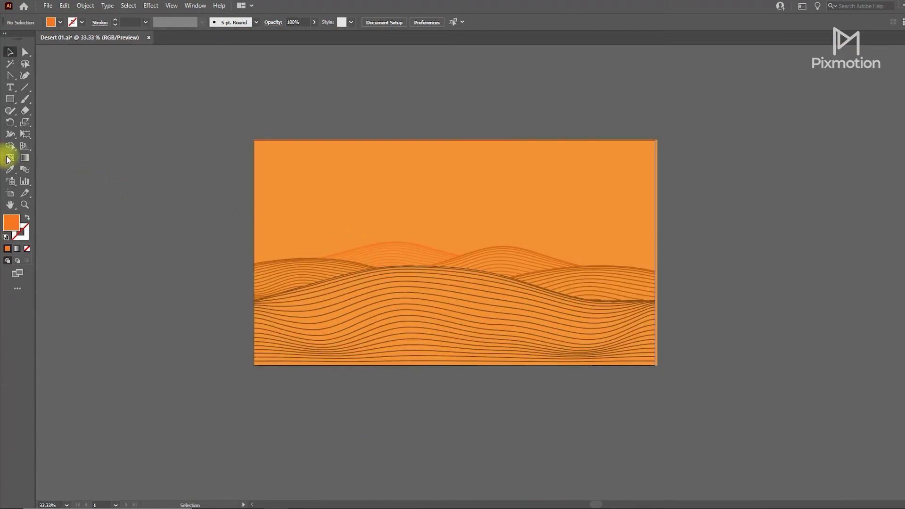
click(11, 100)
Draw a yellow-filled circle in the sky as the sun.
click(43, 121)
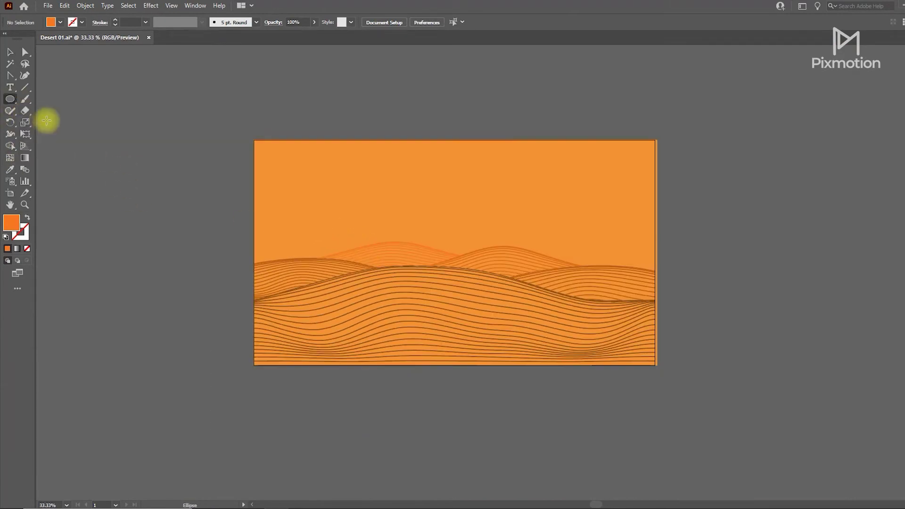
double_click(11, 223)
drag(607, 321, 608, 307)
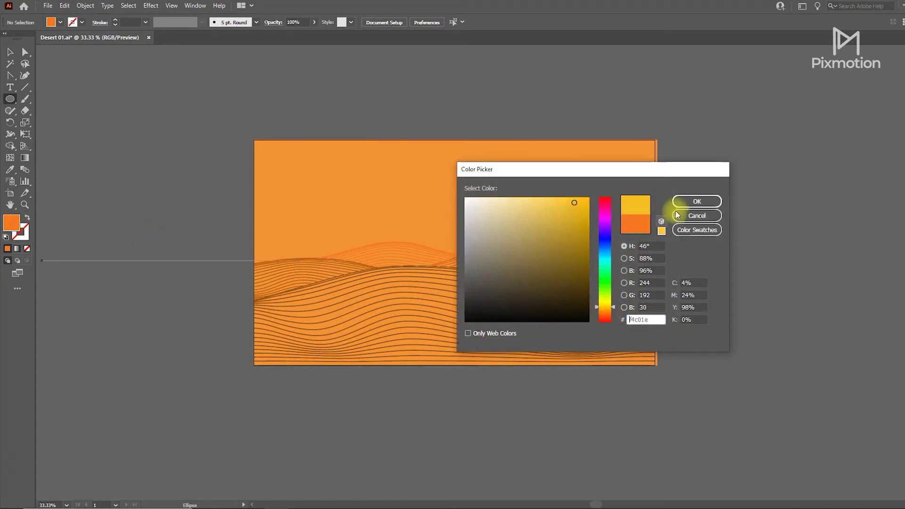
key(Return)
drag(495, 178, 442, 231)
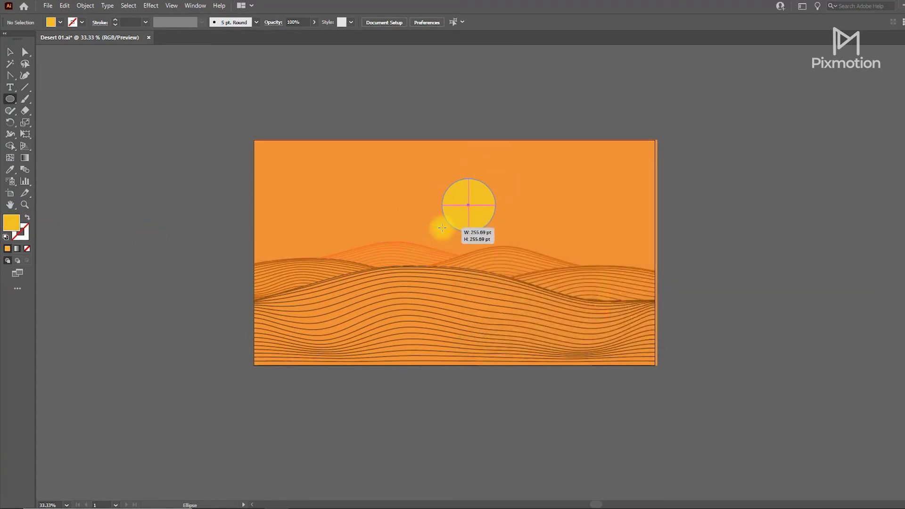
double_click(8, 225)
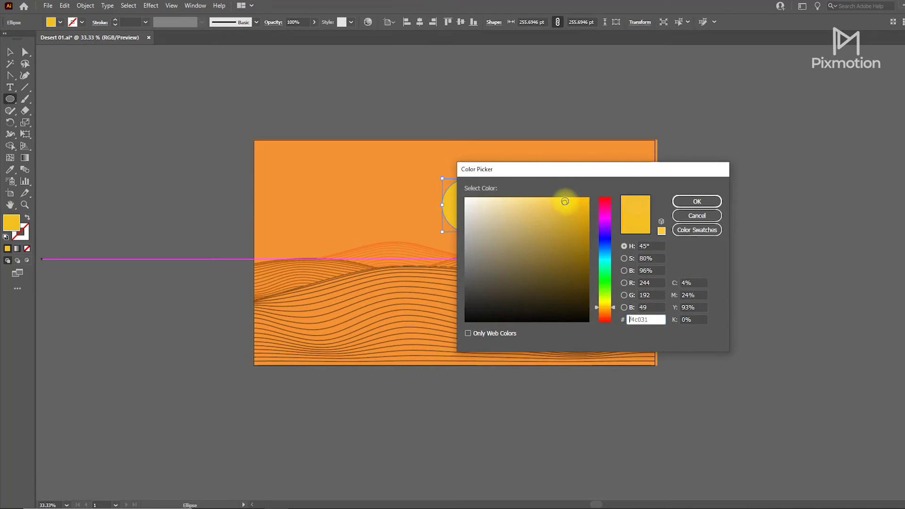
click(696, 202)
Move the sun slightly left of centre and deselect it.
key(v)
drag(477, 220, 442, 222)
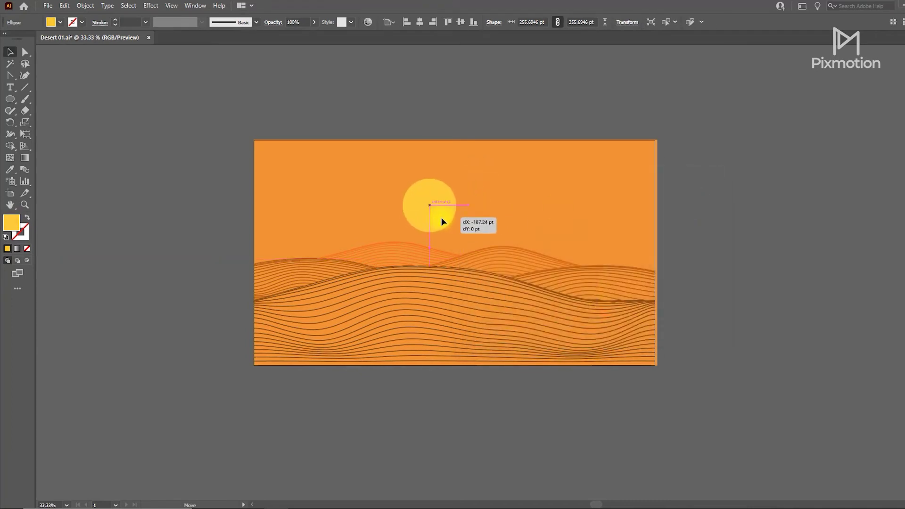
click(832, 275)
scroll(429, 195, up, 1)
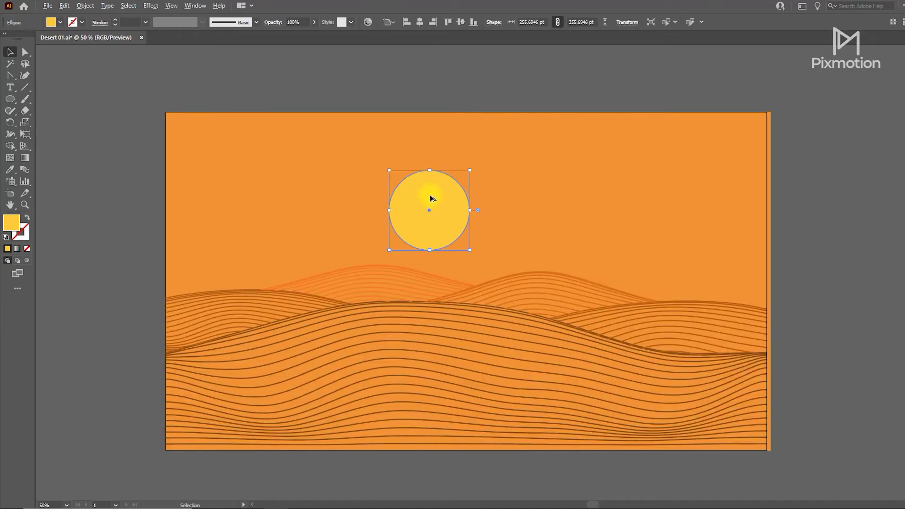
click(64, 5)
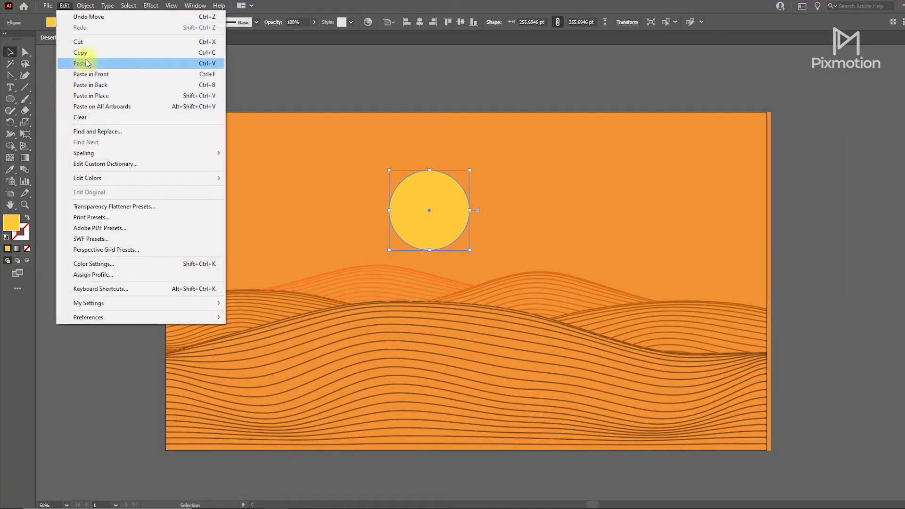
Copy the sun and apply a Gaussian Blur to it.
click(89, 53)
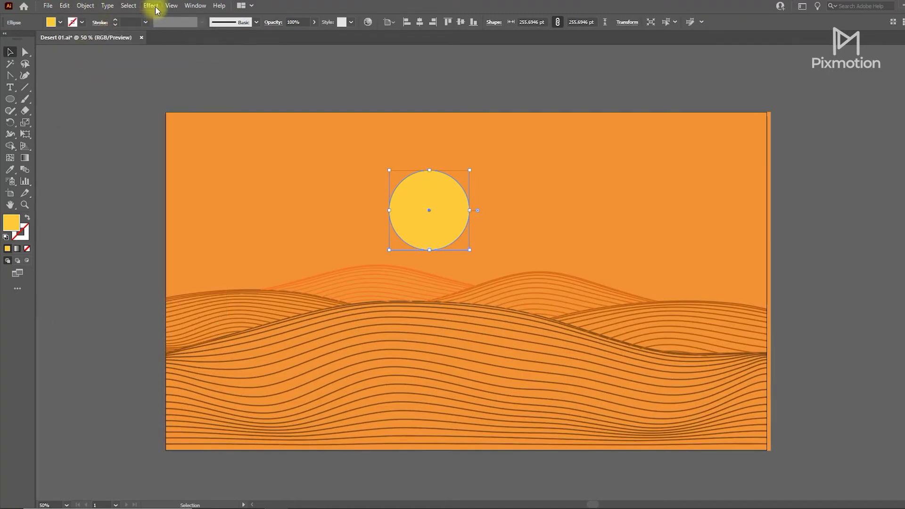
click(171, 6)
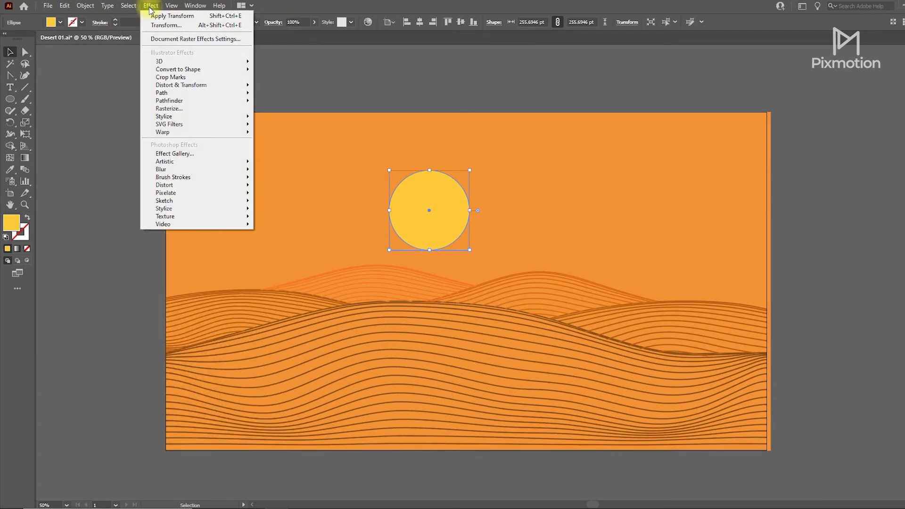
mouse_move(161, 169)
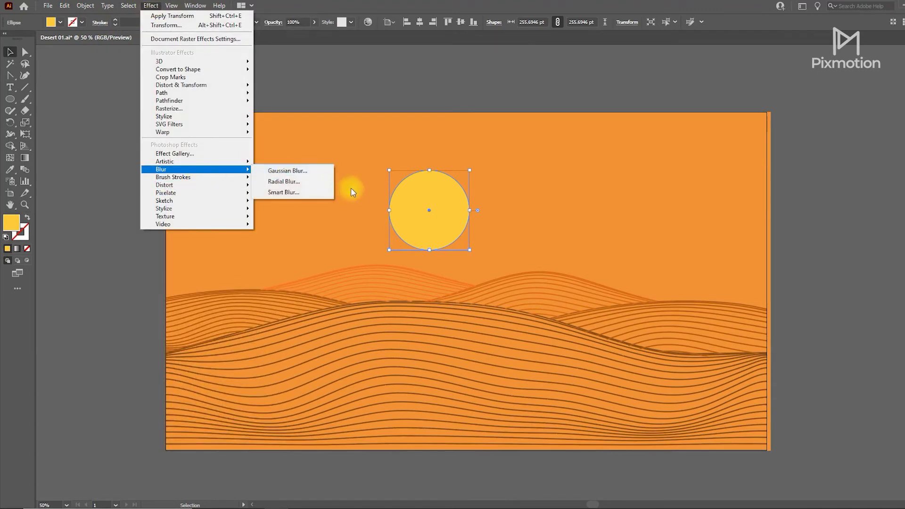
click(303, 172)
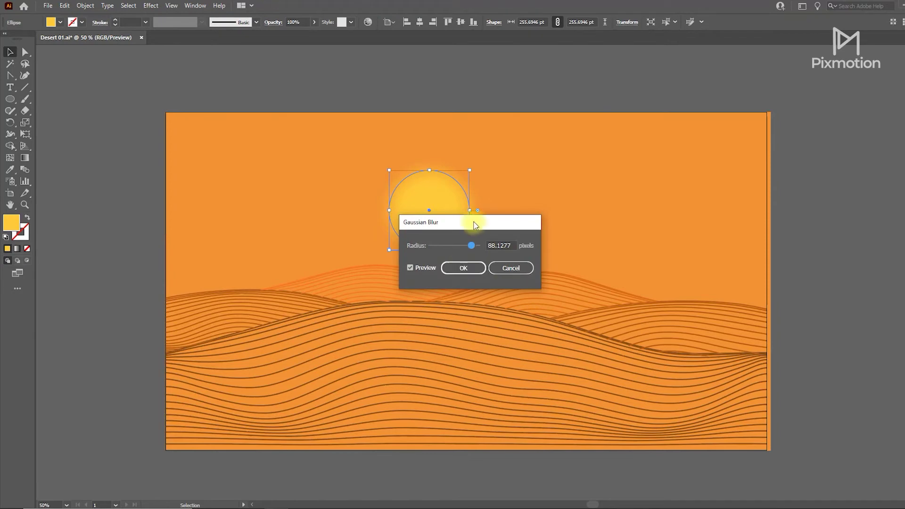
drag(471, 227, 653, 245)
click(633, 285)
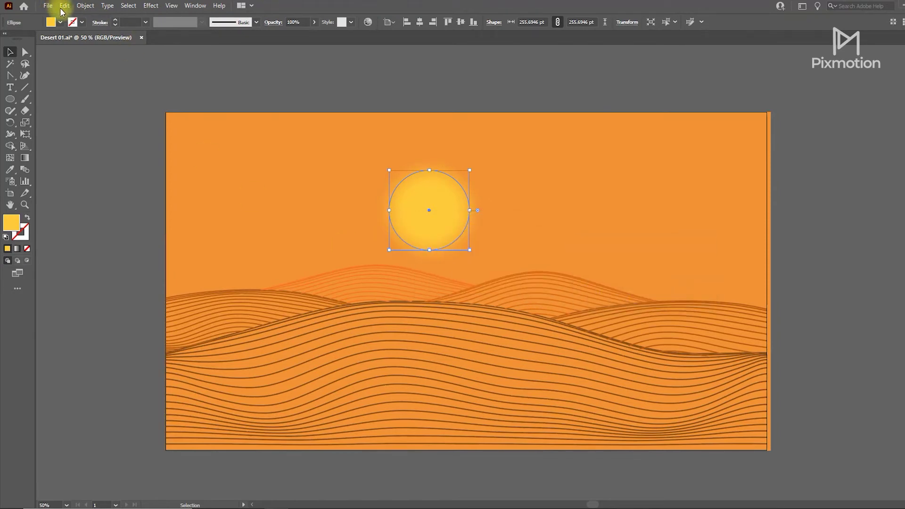
Paste a copy of the sun in place and shrink it around its centre.
click(64, 5)
click(91, 68)
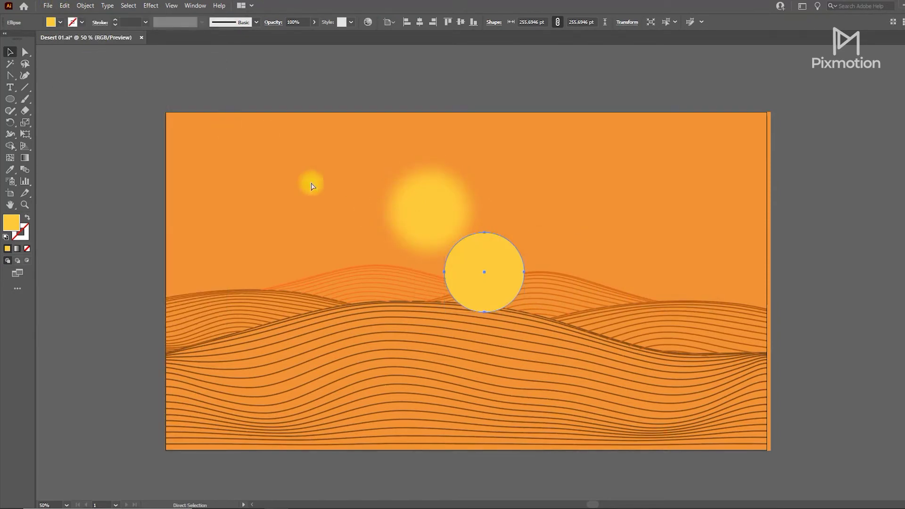
key(ctrl+z)
click(64, 5)
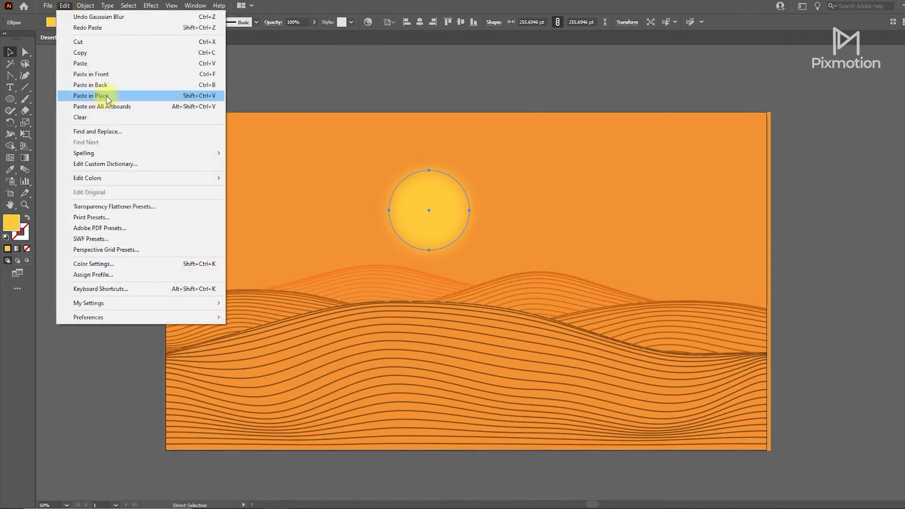
click(108, 97)
drag(471, 213, 464, 211)
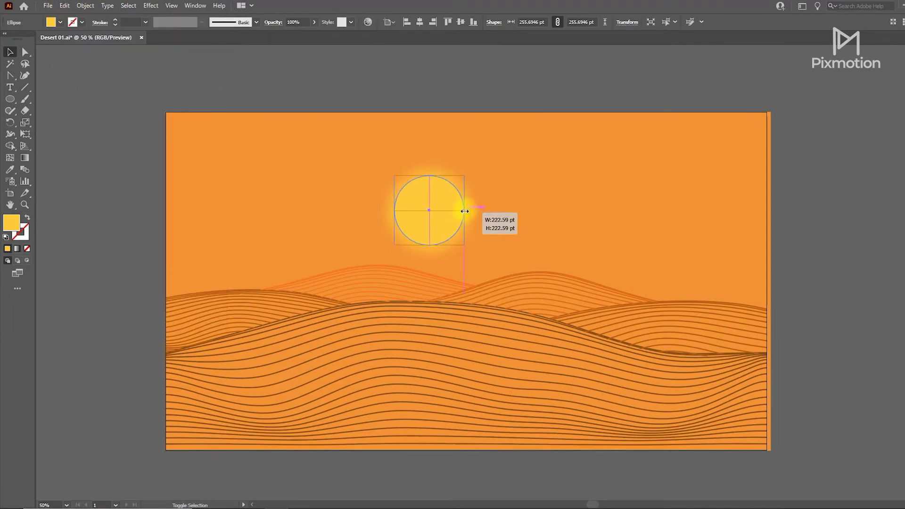
click(831, 282)
drag(793, 262, 742, 296)
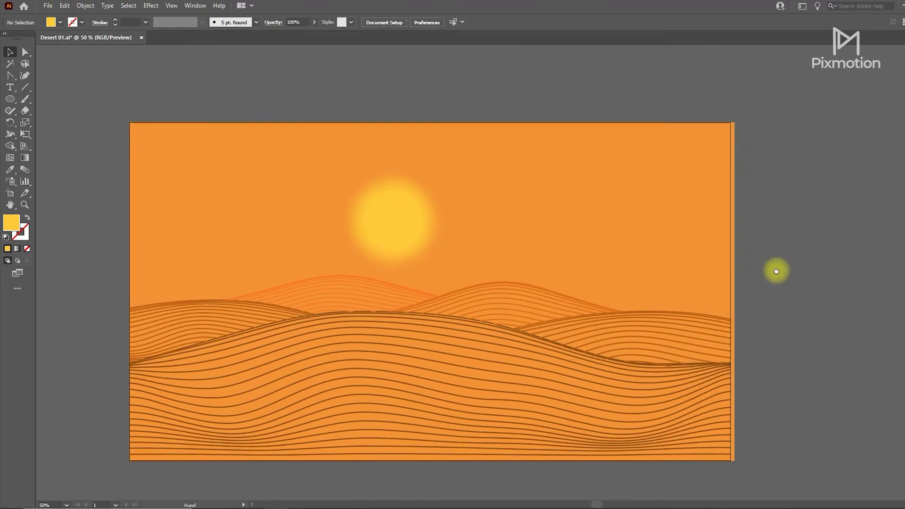
Give the sun core a paler yellow fill and enlarge it slightly.
alt+scroll(624, 295, down, 1)
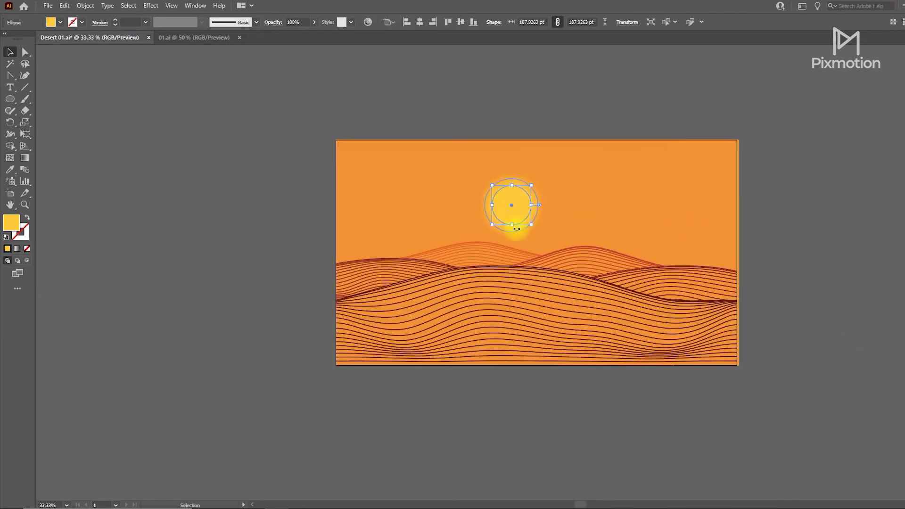
double_click(11, 223)
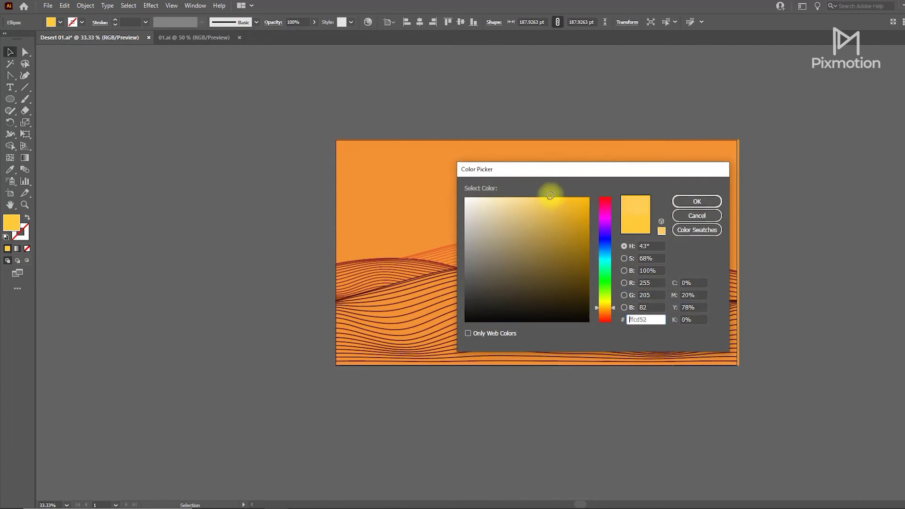
click(702, 201)
click(832, 265)
click(531, 196)
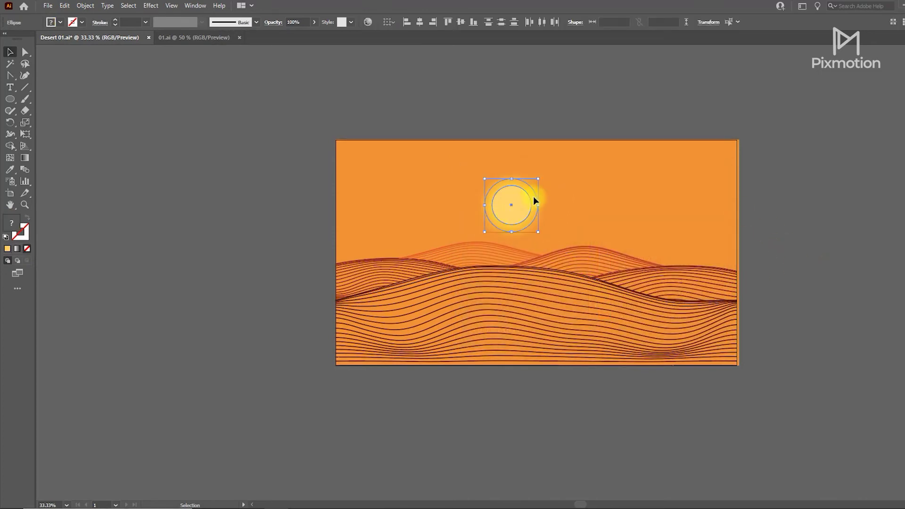
drag(539, 206, 542, 205)
click(617, 202)
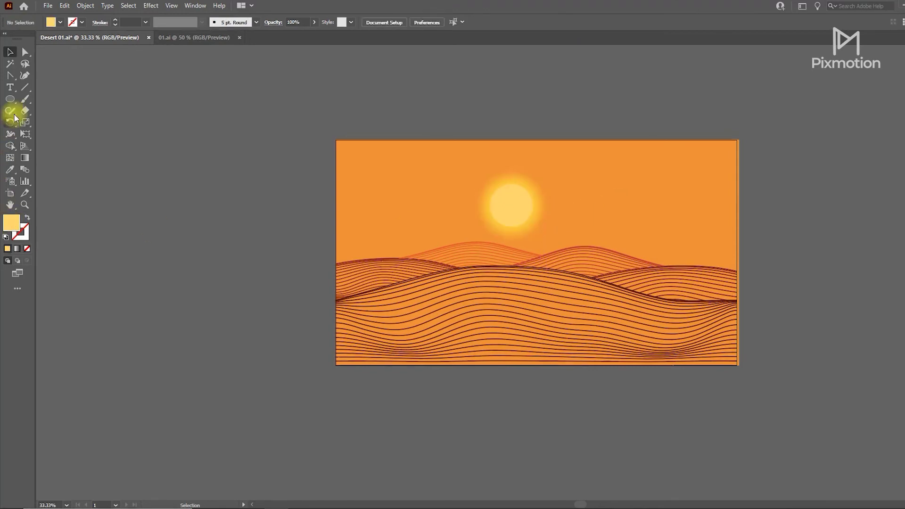
Snap the orange background's right edge to the artboard at 1920 pt wide.
click(388, 224)
drag(740, 251, 737, 252)
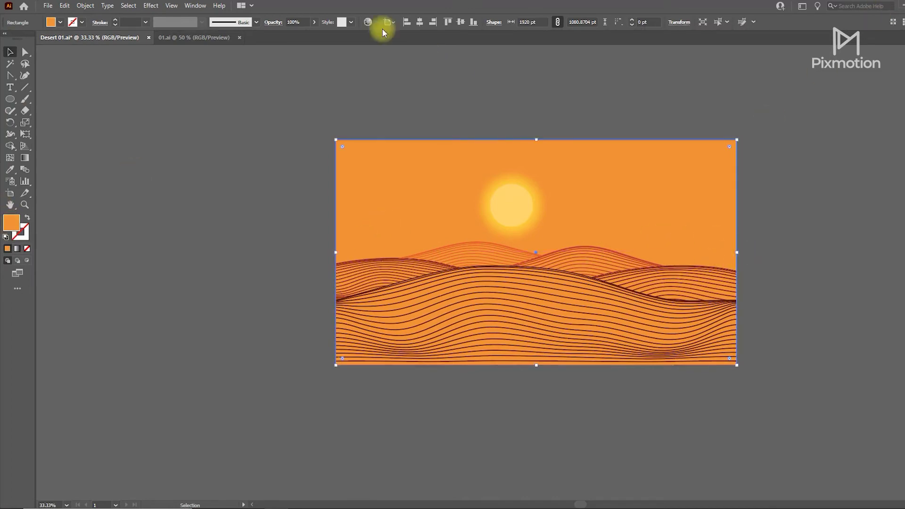
click(196, 5)
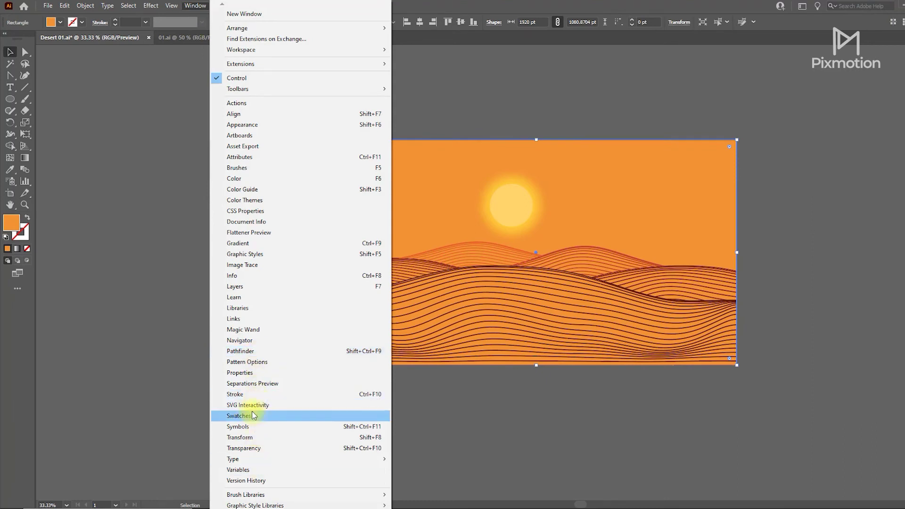
Apply the yellow-to-red gradient preset at 90°, reversed, with the extra yellow stop removed.
click(238, 243)
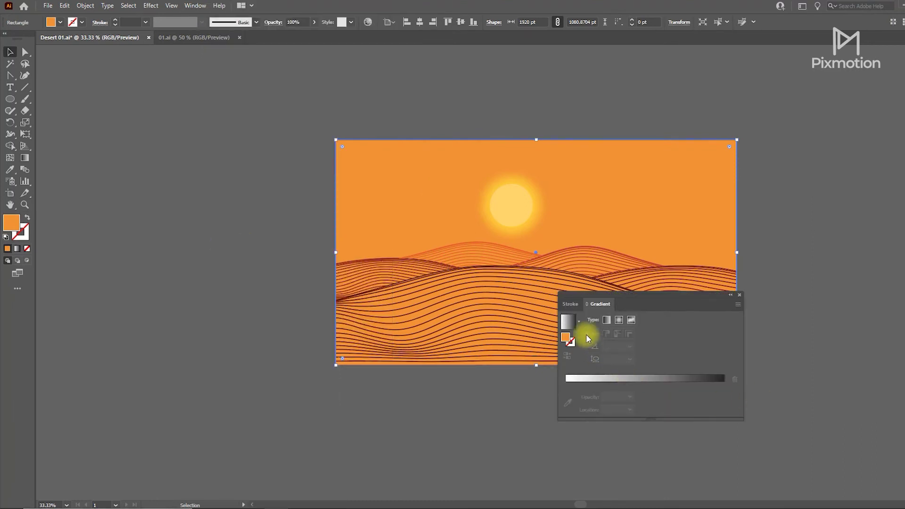
click(579, 322)
click(533, 355)
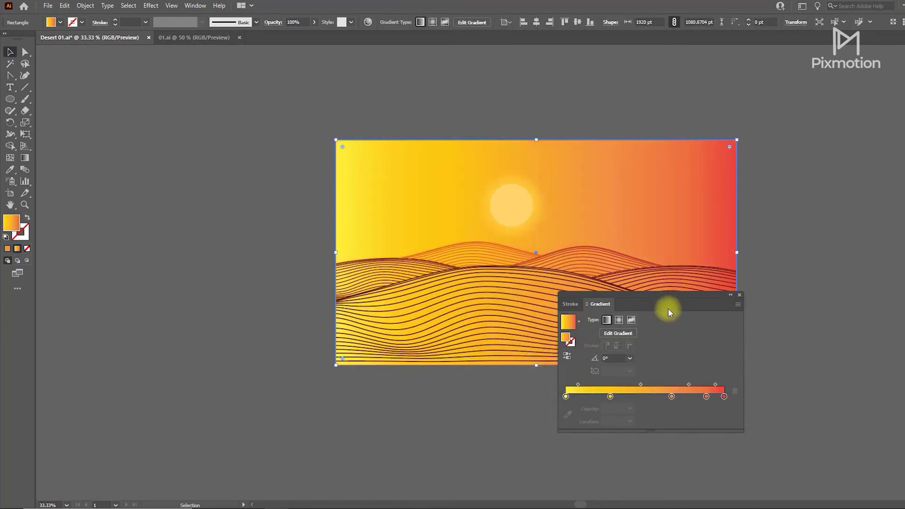
click(629, 358)
click(639, 214)
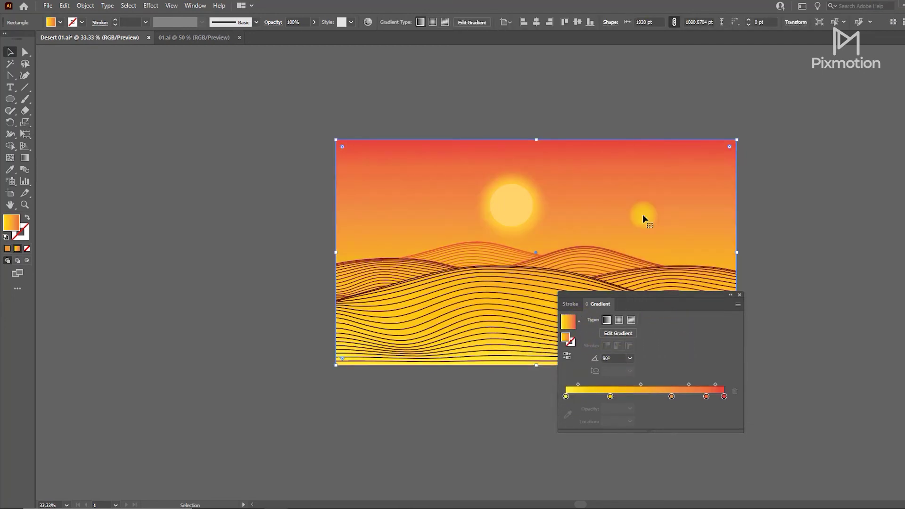
mouse_move(672, 304)
mouse_down()
mouse_move(740, 269)
mouse_move(846, 237)
mouse_up()
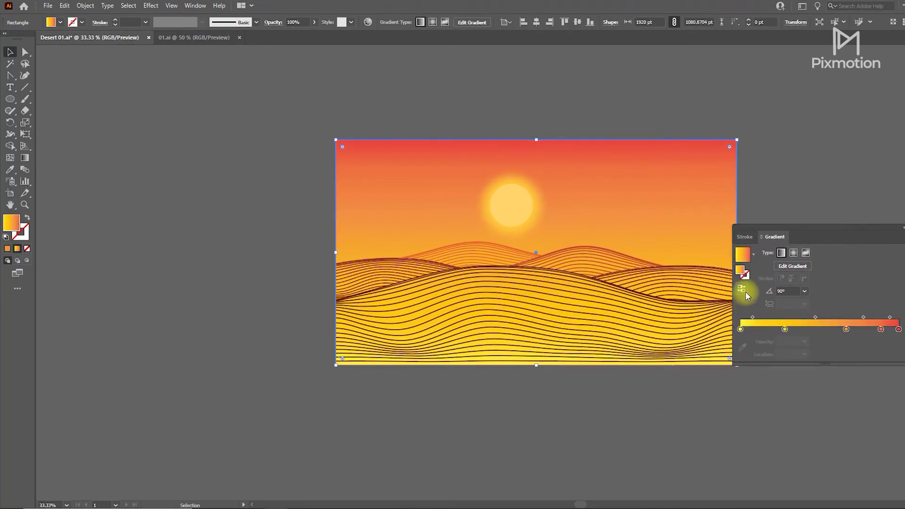
click(742, 289)
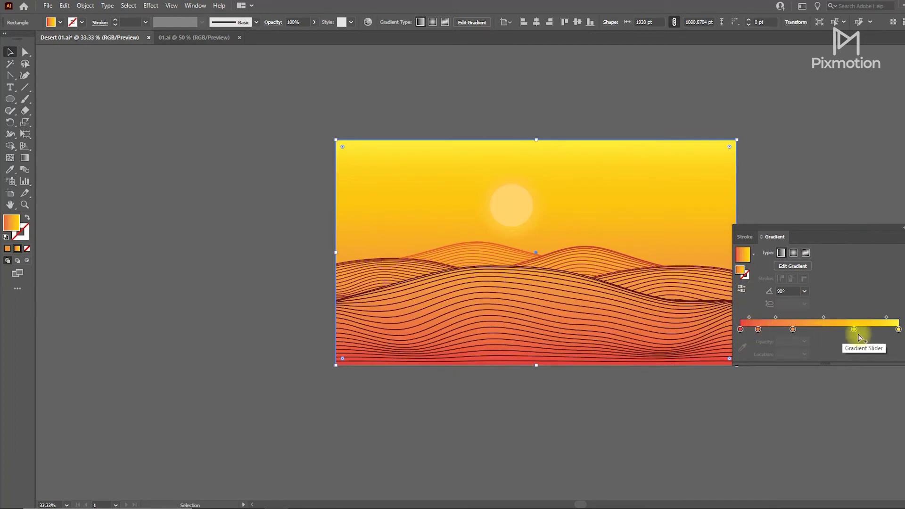
mouse_move(898, 329)
mouse_down()
mouse_move(858, 348)
mouse_move(899, 330)
mouse_up()
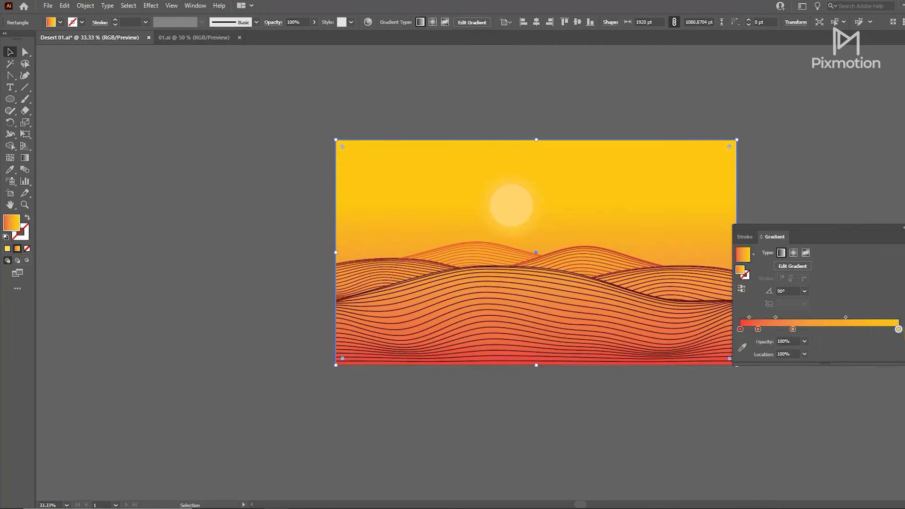
drag(757, 329, 751, 382)
click(25, 158)
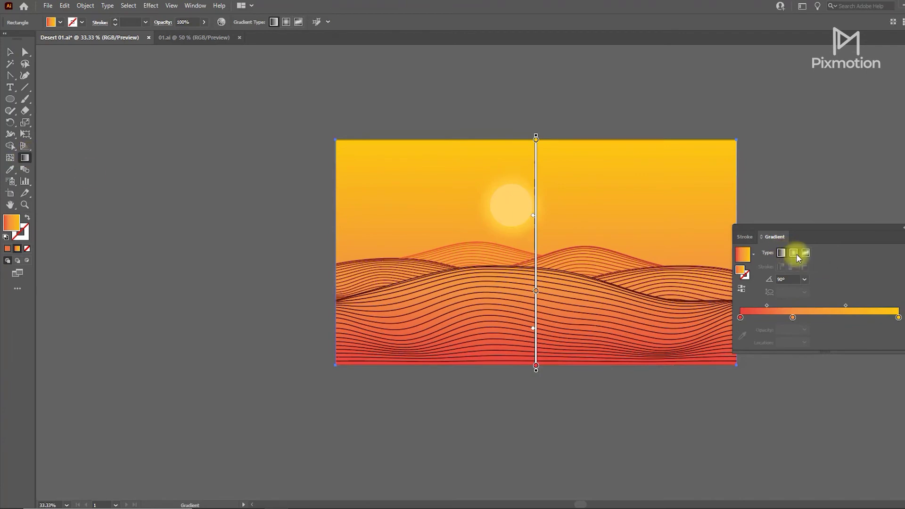
Make the sky gradient radial and reversed, centred on the sun and widened across the sky.
click(793, 253)
drag(551, 249, 530, 212)
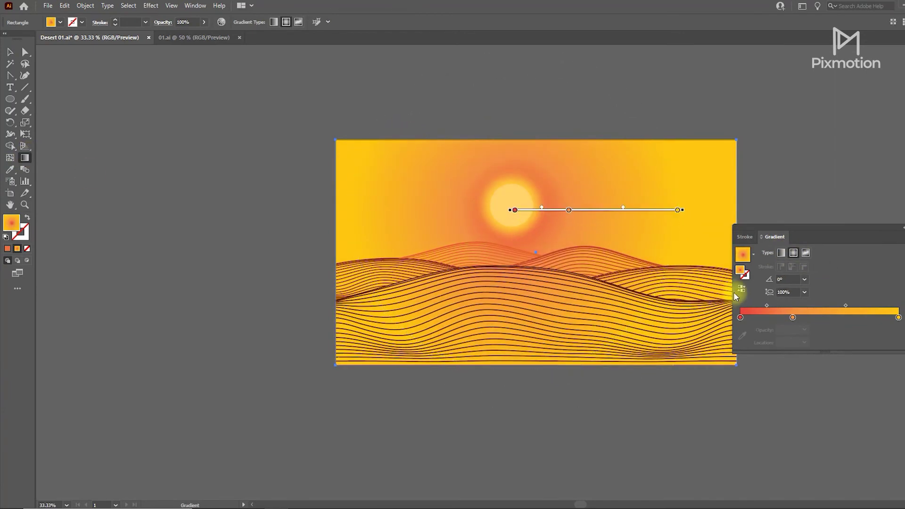
click(742, 288)
mouse_move(678, 210)
mouse_down()
mouse_move(566, 211)
mouse_move(589, 208)
mouse_up()
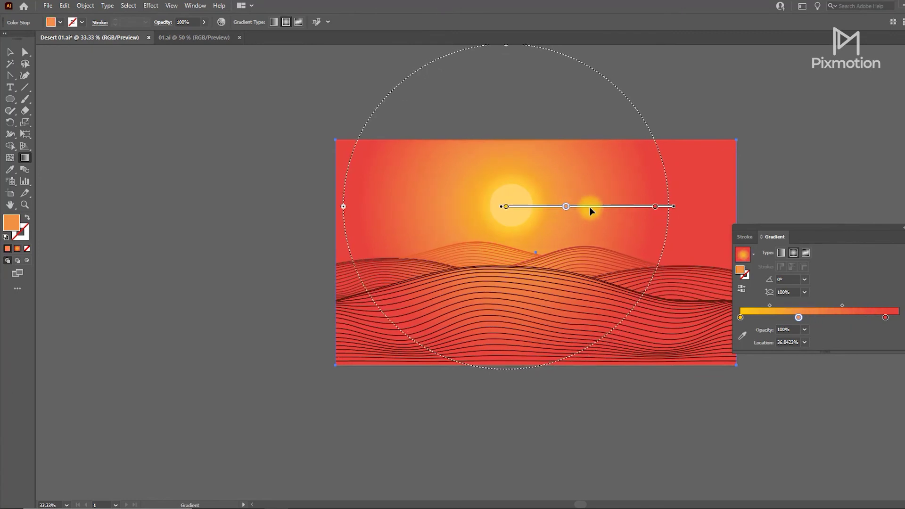
drag(674, 208, 755, 208)
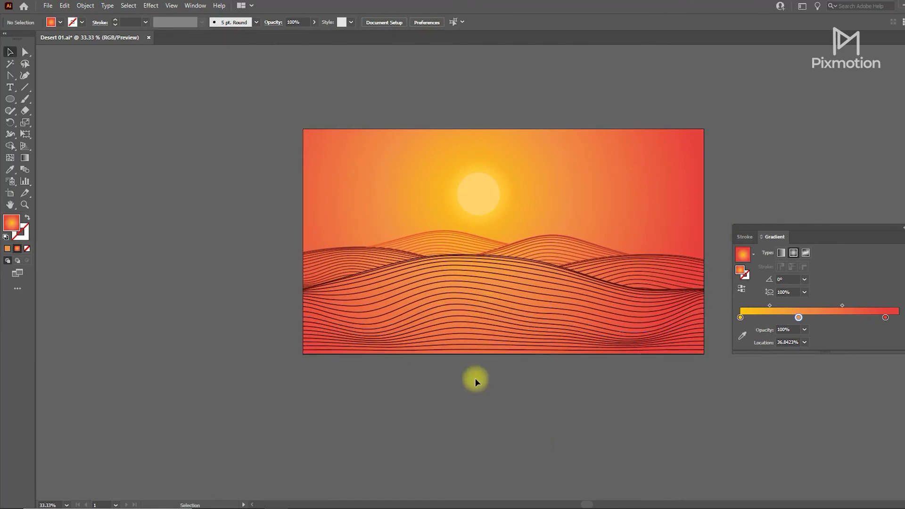
scroll(538, 225, up, 3)
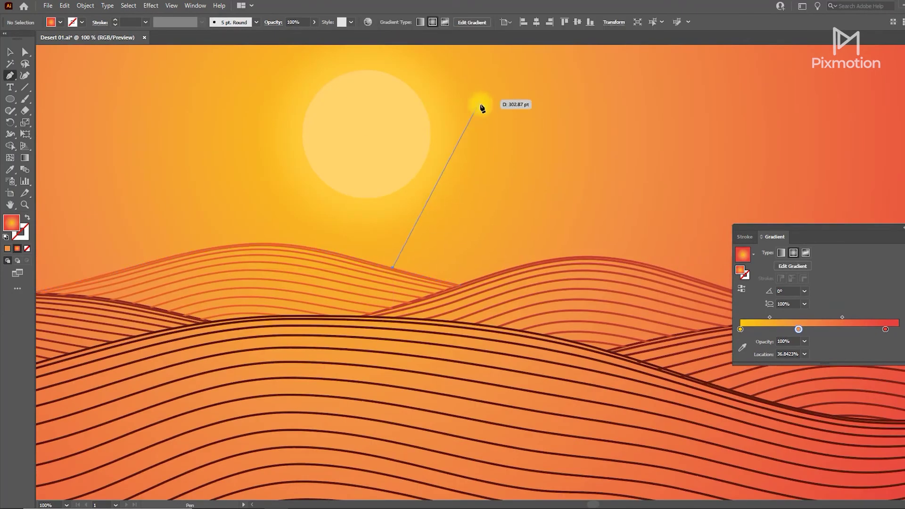
Draw the pyramid triangle over the dunes, plus a centre edge forming its right face.
click(492, 138)
click(626, 261)
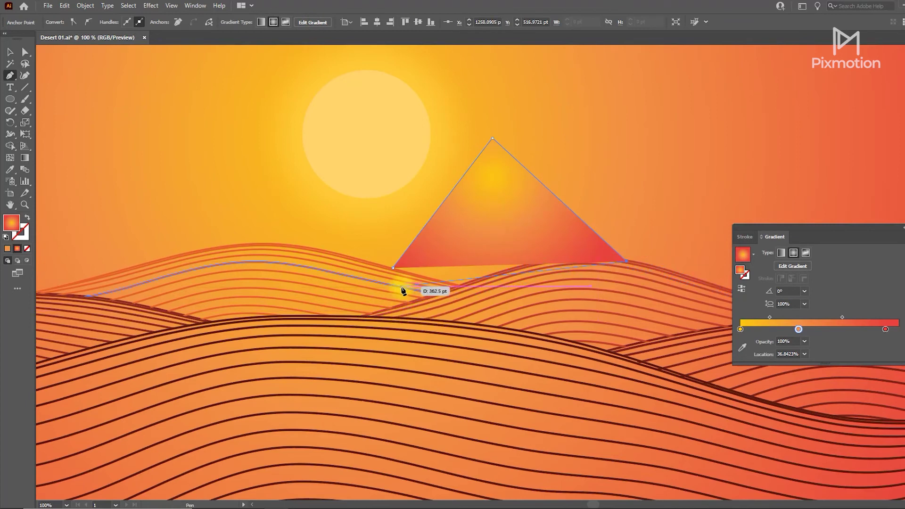
click(450, 310)
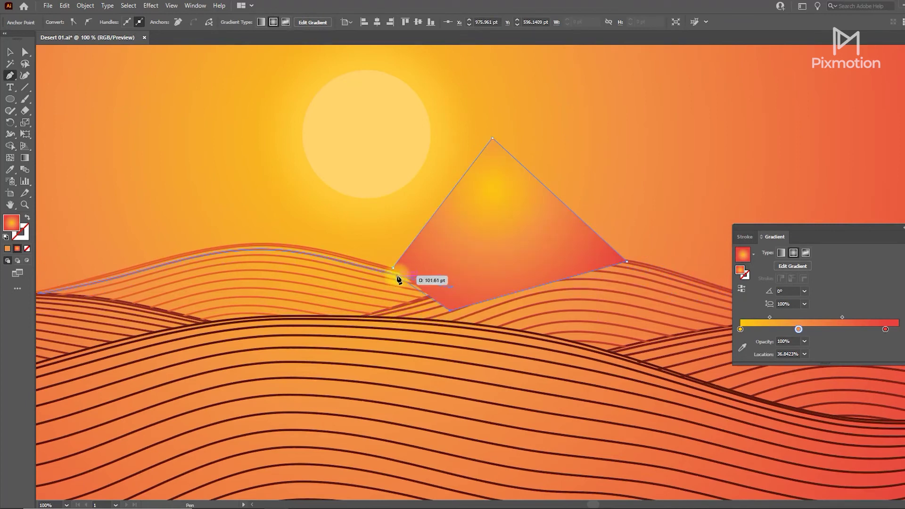
ctrl+click(515, 327)
click(492, 138)
click(491, 295)
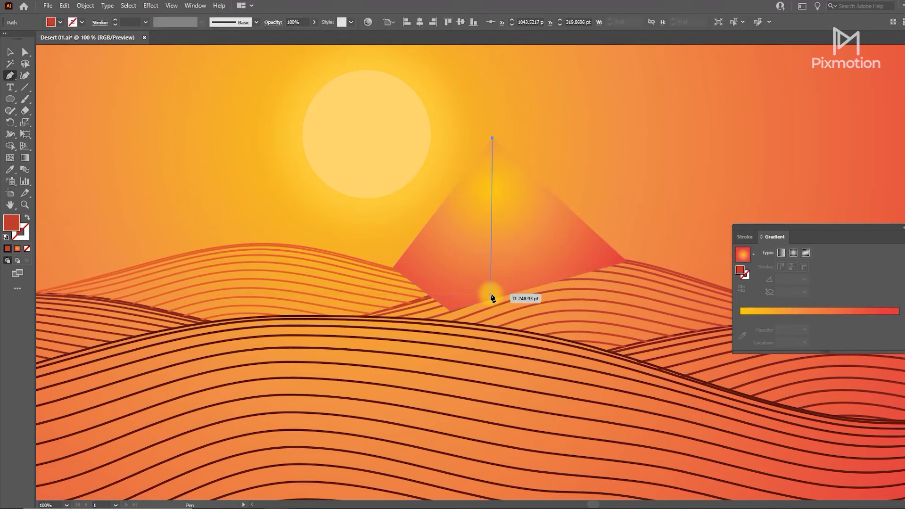
click(625, 261)
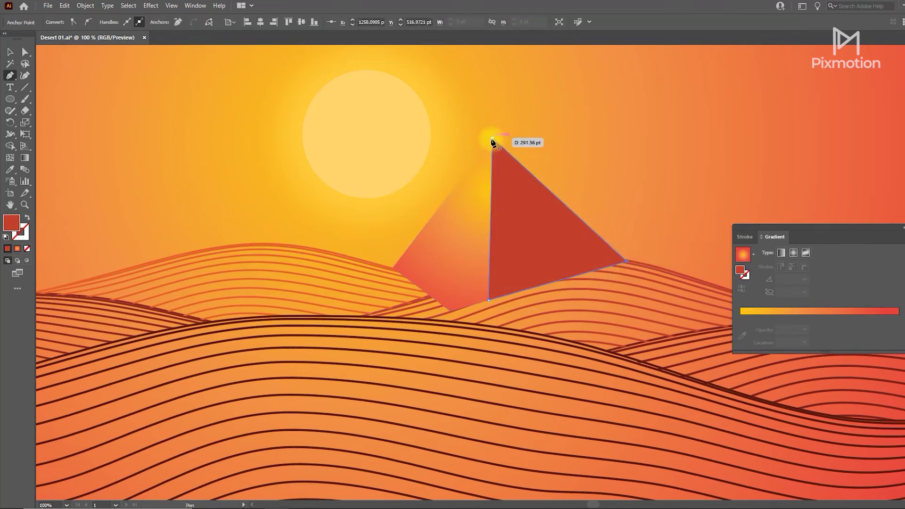
Give the left pyramid face the sampled red, lightened in the Color Picker.
ctrl+click(448, 256)
key(i)
click(542, 228)
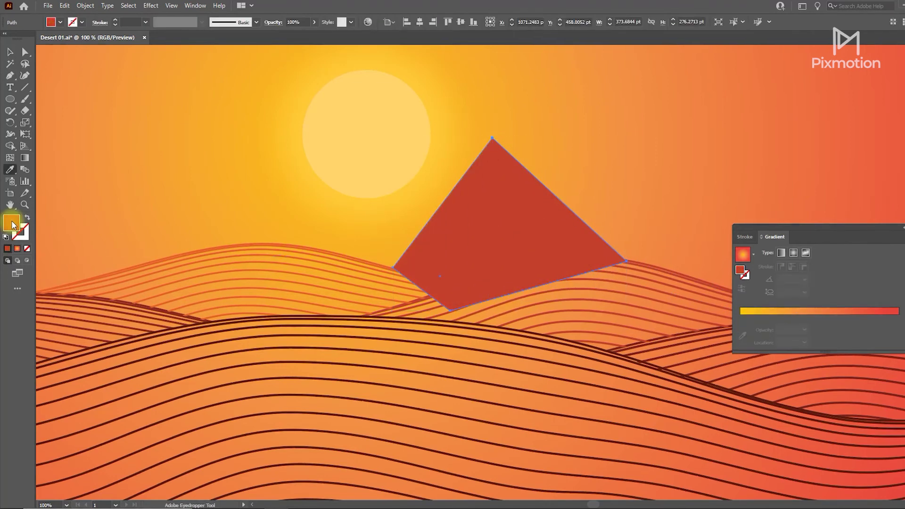
double_click(11, 222)
click(546, 209)
click(697, 201)
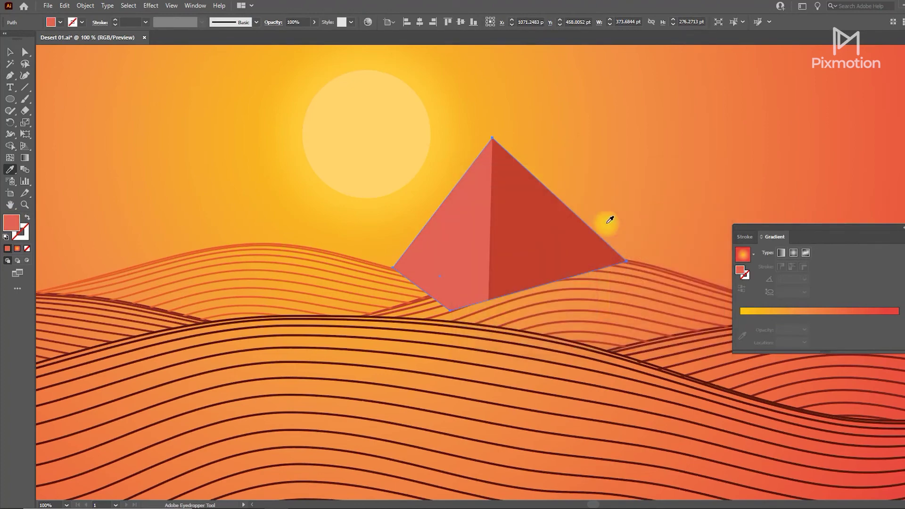
Zoom out and select both pyramid faces.
key(v)
key(ctrl+minus)
click(545, 441)
click(507, 250)
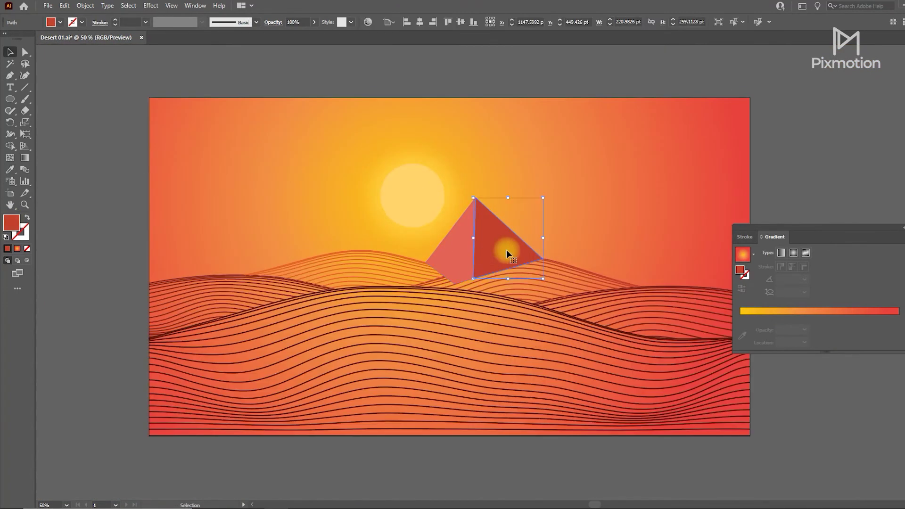
shift+click(460, 255)
Choose a light orange fill and apply it to the pyramid's left face.
key(i)
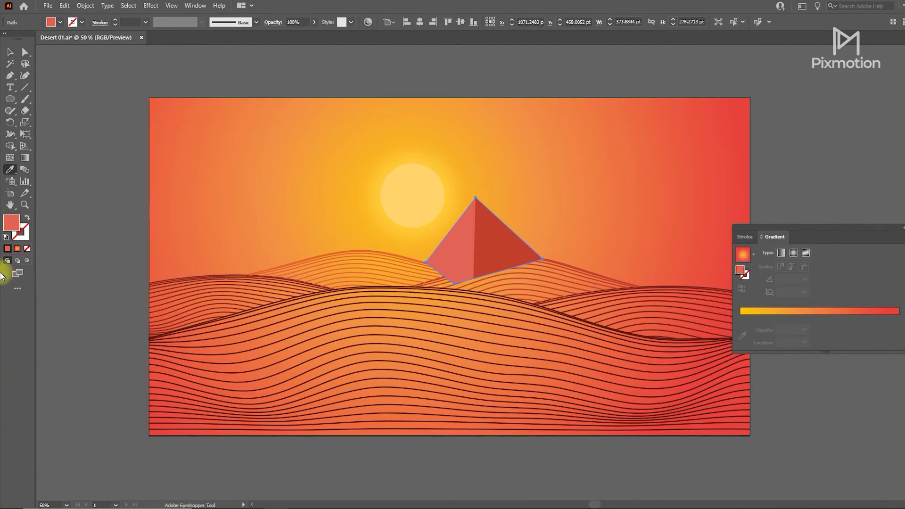
double_click(11, 222)
click(607, 315)
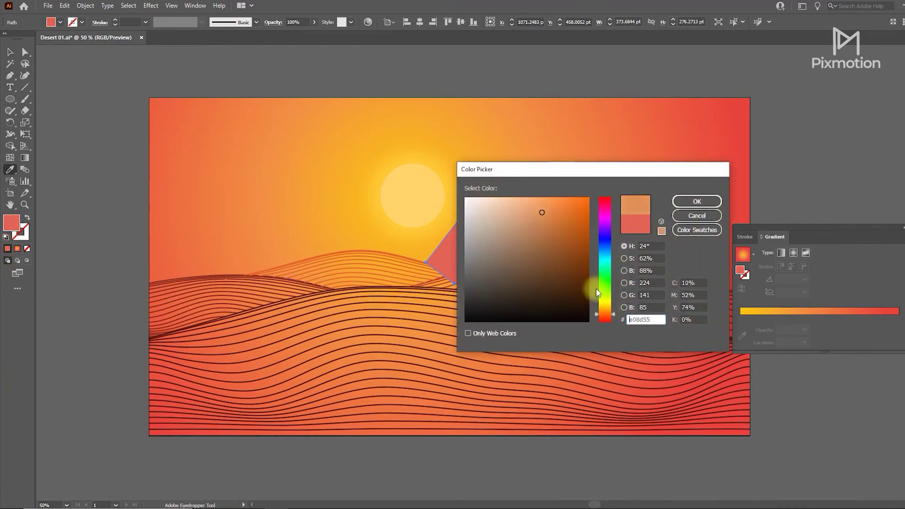
click(542, 207)
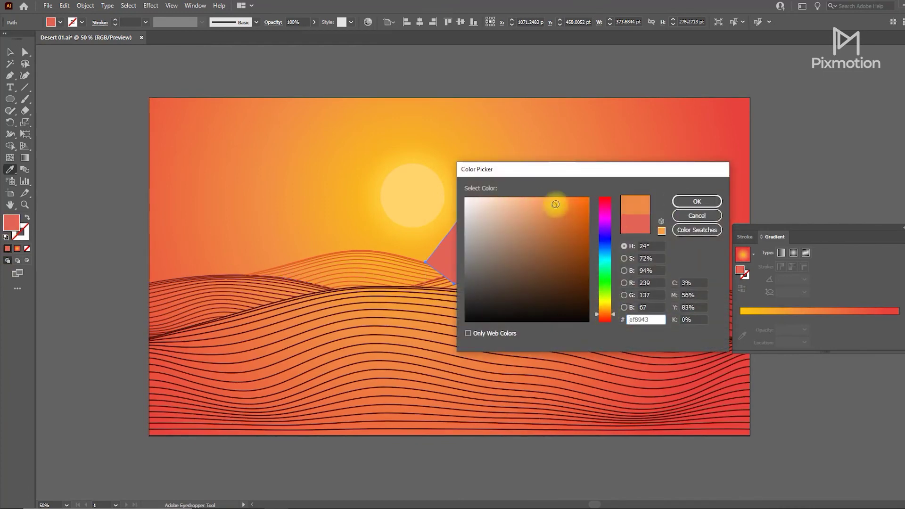
click(697, 202)
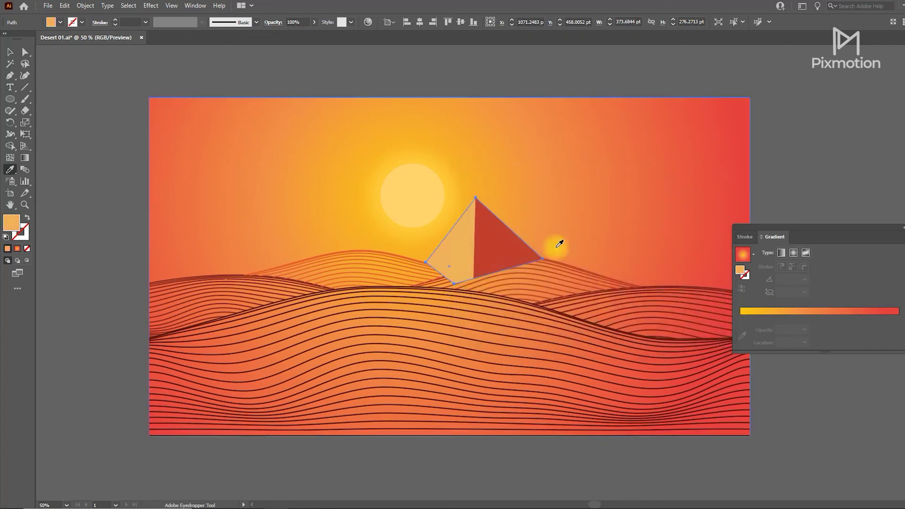
click(464, 250)
Give the right face a darker brown-orange fill.
double_click(11, 222)
click(558, 216)
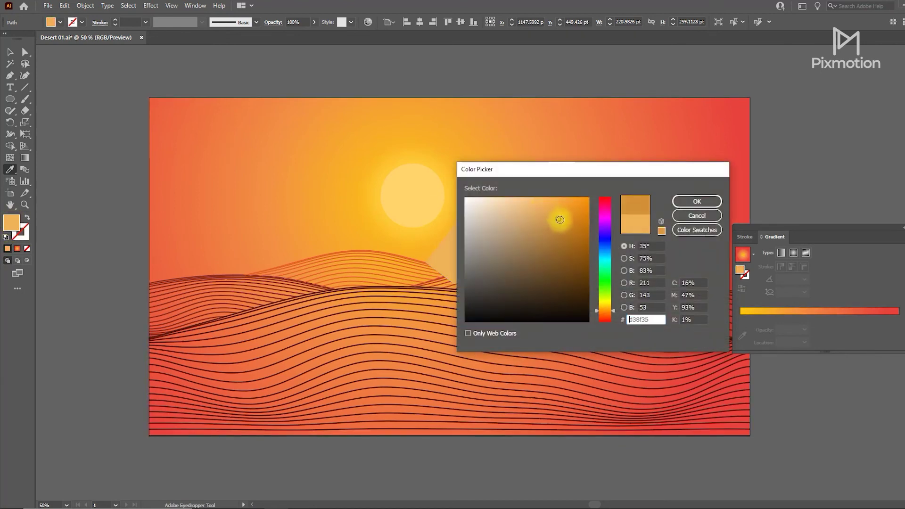
click(709, 203)
double_click(11, 222)
click(574, 238)
click(696, 202)
key(v)
Set the left face's fill to ed8856.
click(445, 253)
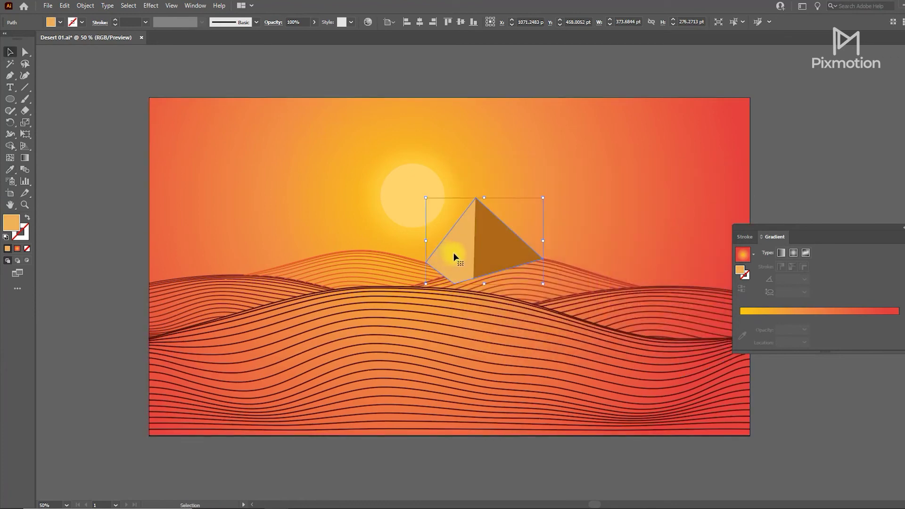
double_click(11, 222)
text(ed8856)
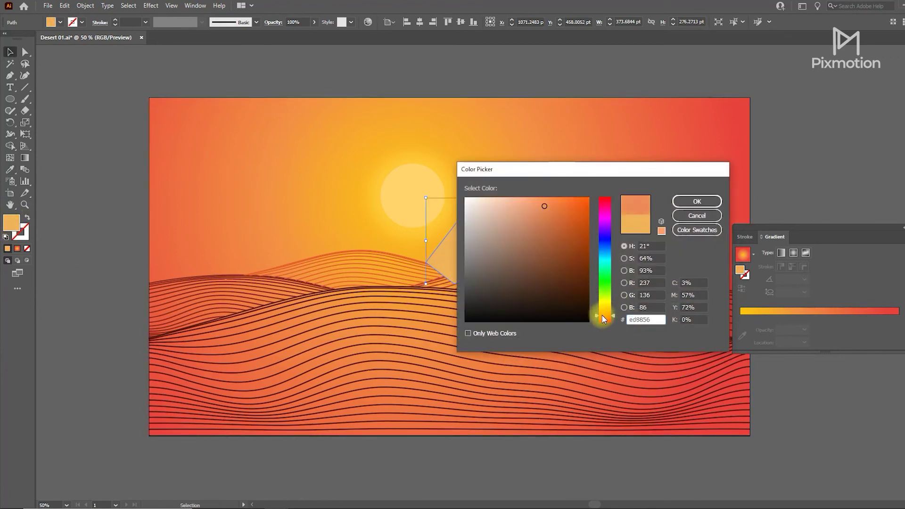
click(683, 207)
Sample the left face's orange onto the right face and darken it.
click(501, 248)
key(i)
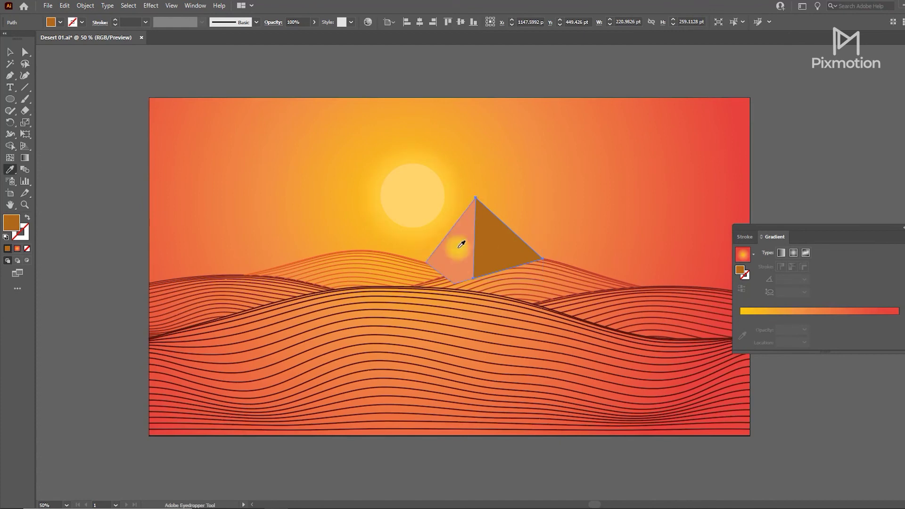
click(441, 262)
double_click(11, 222)
click(558, 225)
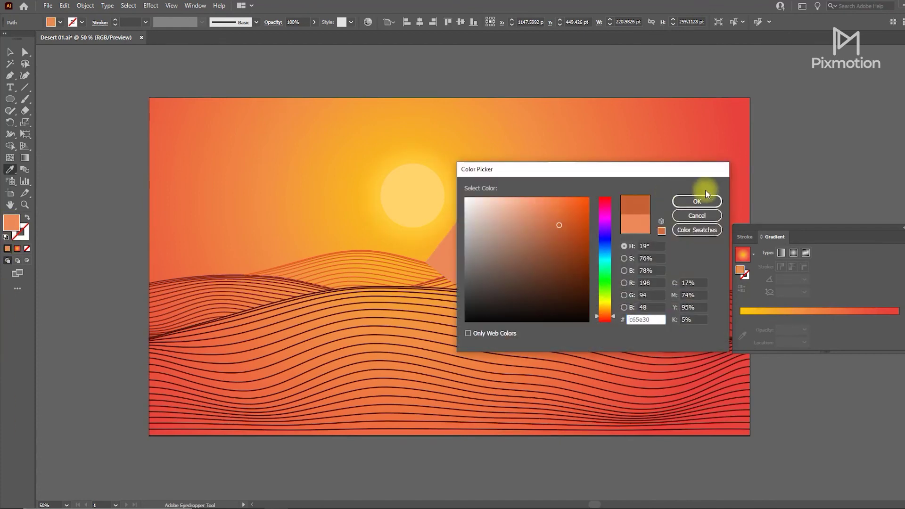
click(631, 196)
key(v)
double_click(11, 223)
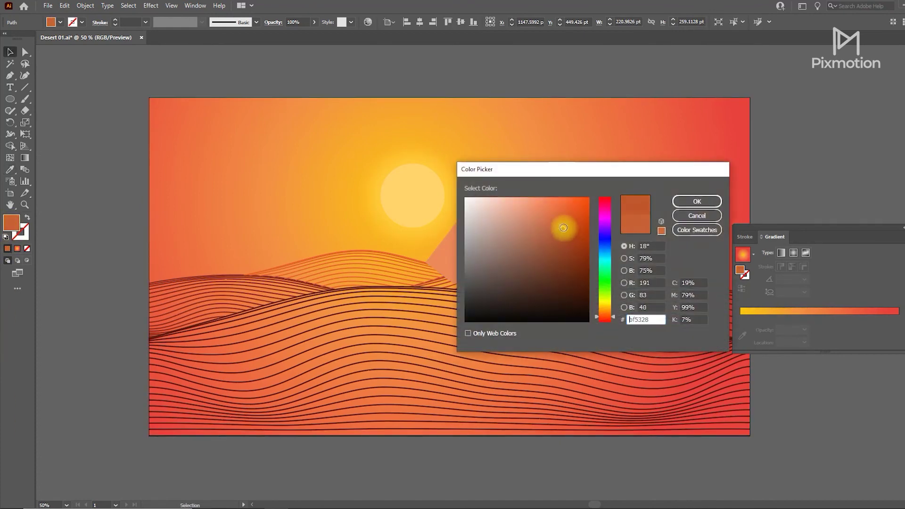
click(696, 202)
Select both pyramid faces together as the whole pyramid.
shift+click(447, 253)
key(a)
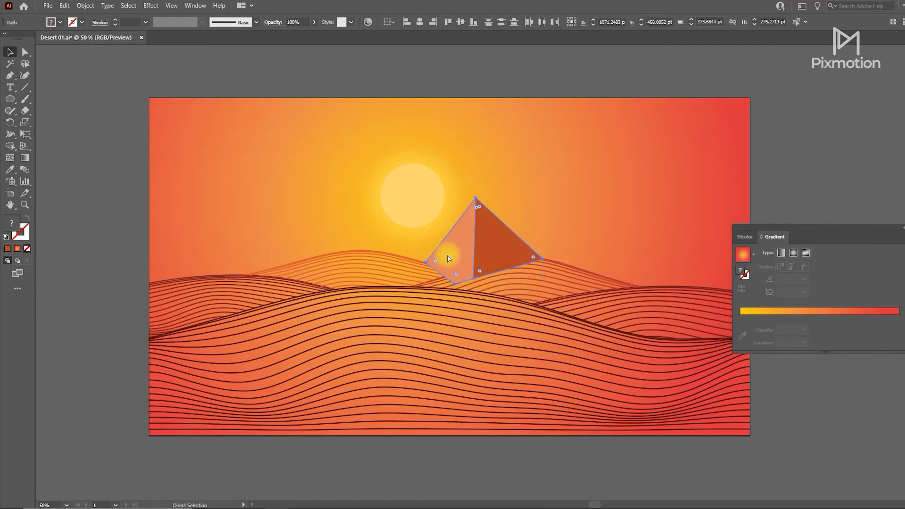
key(ctrl+shift+bracketleft)
click(517, 210)
Send the two pyramid faces behind the dunes and group them.
key(ctrl+shift+bracketleft)
click(517, 236)
scroll(443, 238, up, 2)
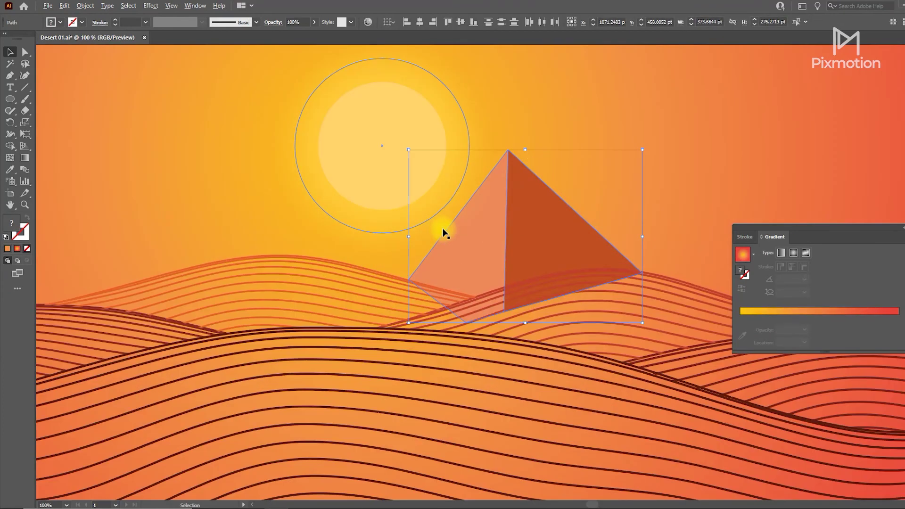
scroll(443, 233, down, 3)
key(ctrl+g)
Erase the pyramid's base along the dune crest, then fit the artwork in view.
scroll(449, 231, up, 3)
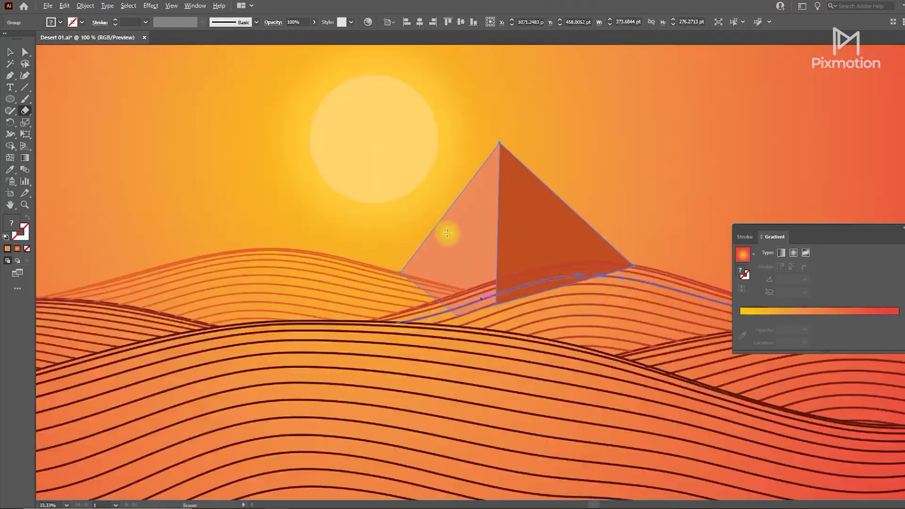
scroll(384, 307, up, 1)
scroll(380, 303, up, 3)
drag(381, 302, 506, 344)
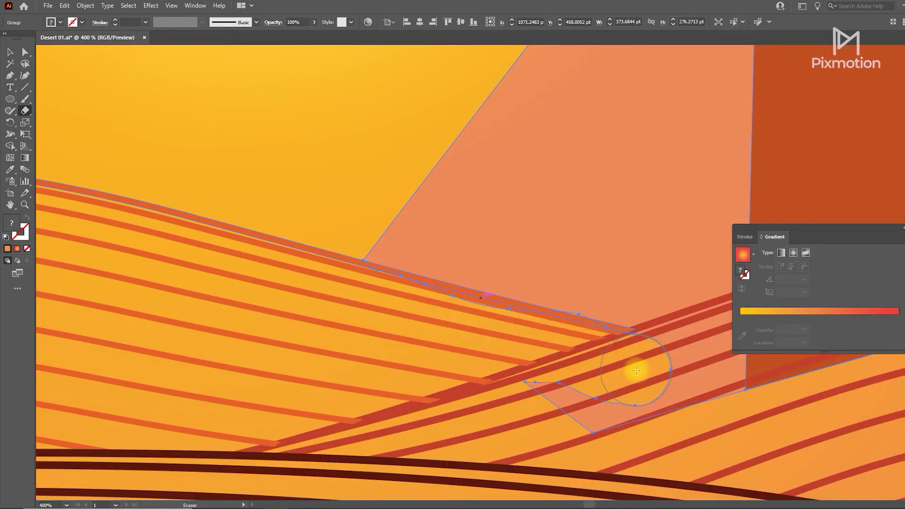
drag(622, 360, 374, 306)
scroll(229, 314, right, 5)
scroll(228, 314, down, 1)
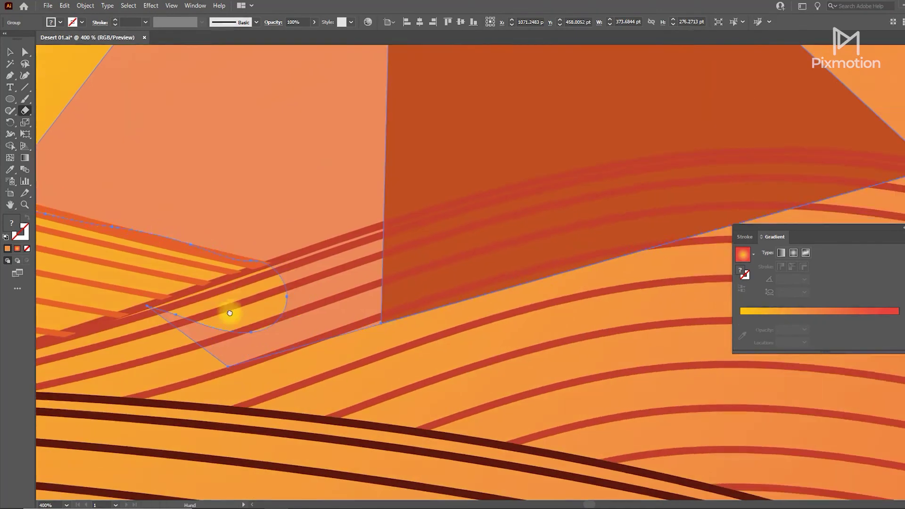
mouse_move(275, 298)
mouse_down()
mouse_move(550, 218)
mouse_move(812, 192)
mouse_move(902, 202)
mouse_move(893, 212)
mouse_move(752, 190)
mouse_move(579, 206)
mouse_move(372, 263)
mouse_move(259, 317)
mouse_move(119, 356)
mouse_move(459, 325)
mouse_move(438, 297)
mouse_up()
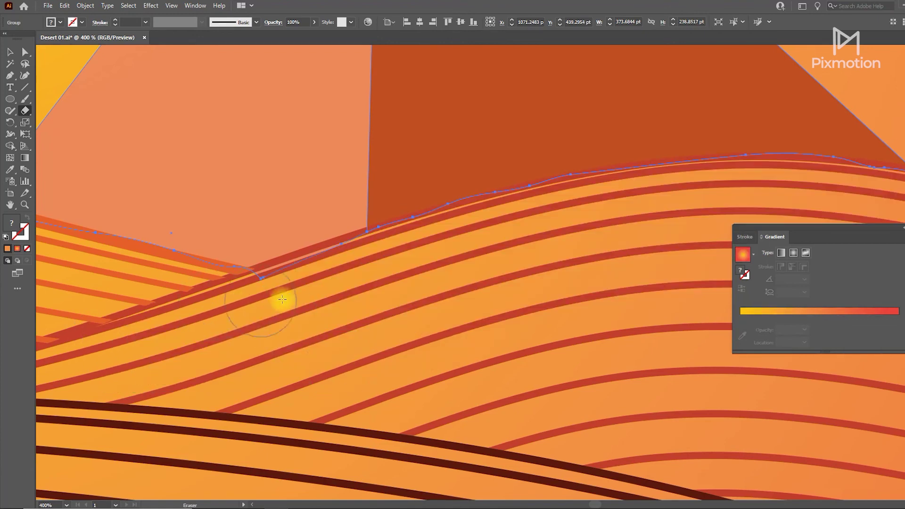
drag(246, 299, 360, 271)
drag(618, 236, 428, 360)
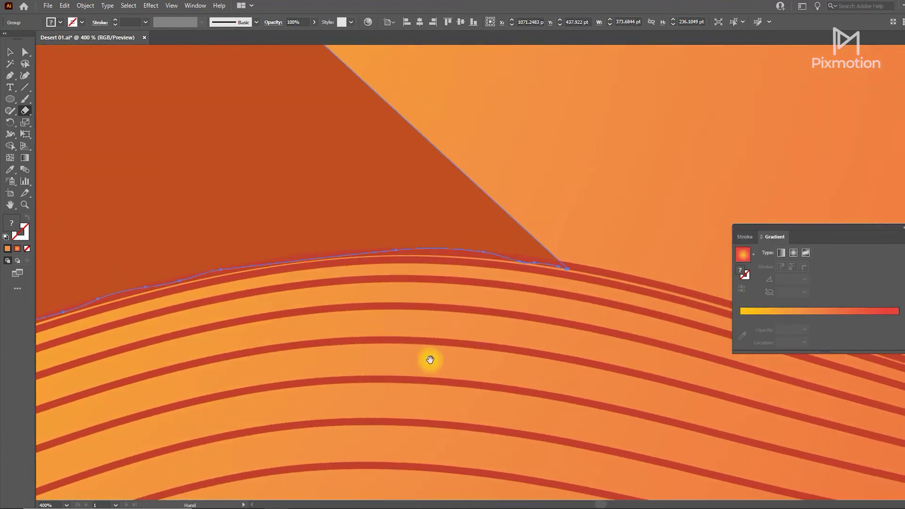
drag(565, 300, 515, 293)
key(ctrl+0)
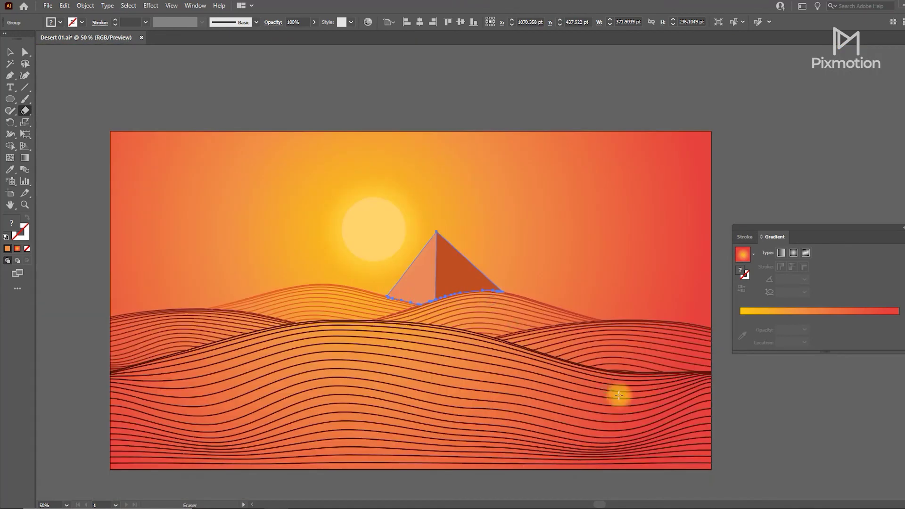
Select the pyramid group and fade it to 40% opacity.
key(v)
scroll(590, 349, down, 1)
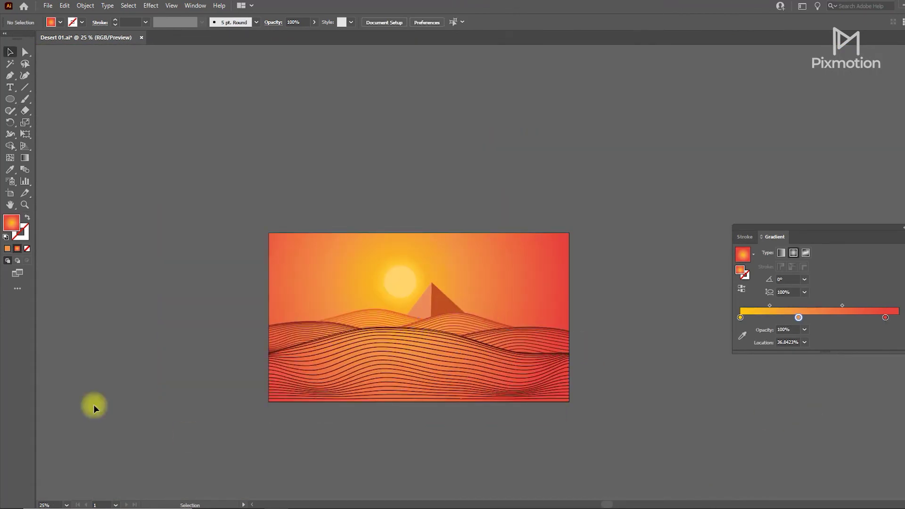
click(504, 303)
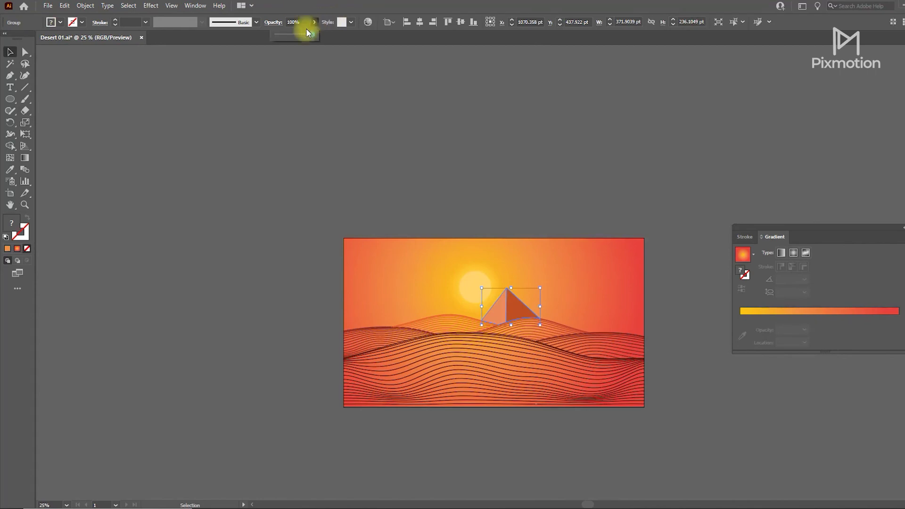
click(240, 241)
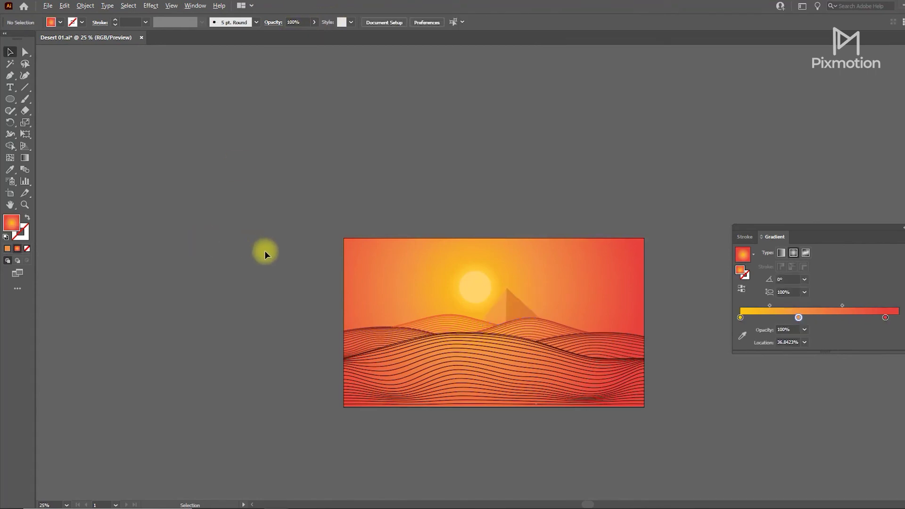
Alt-drag duplicate pyramids to the left and right to test placement.
drag(503, 317, 334, 340)
scroll(521, 307, up, 5)
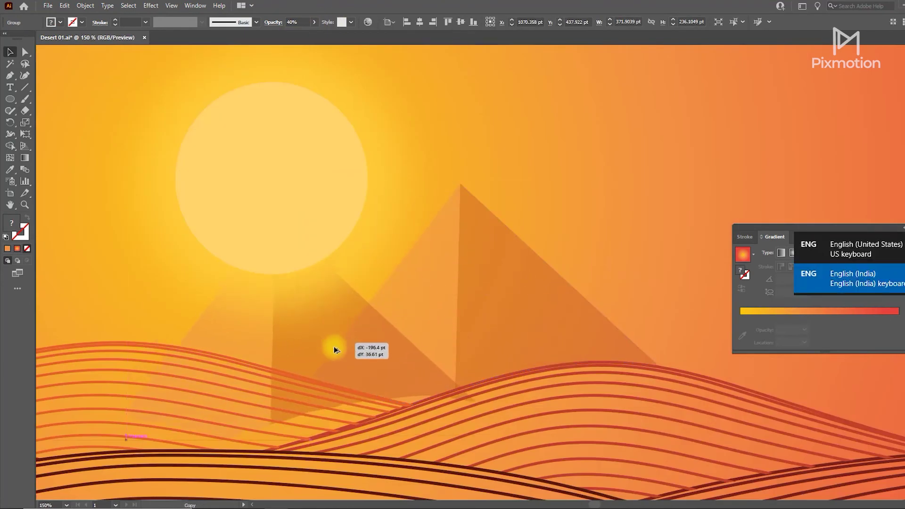
drag(333, 340, 693, 388)
scroll(522, 364, down, 2)
scroll(523, 364, down, 1)
mouse_move(467, 341)
mouse_down()
mouse_move(546, 359)
mouse_move(566, 384)
mouse_up()
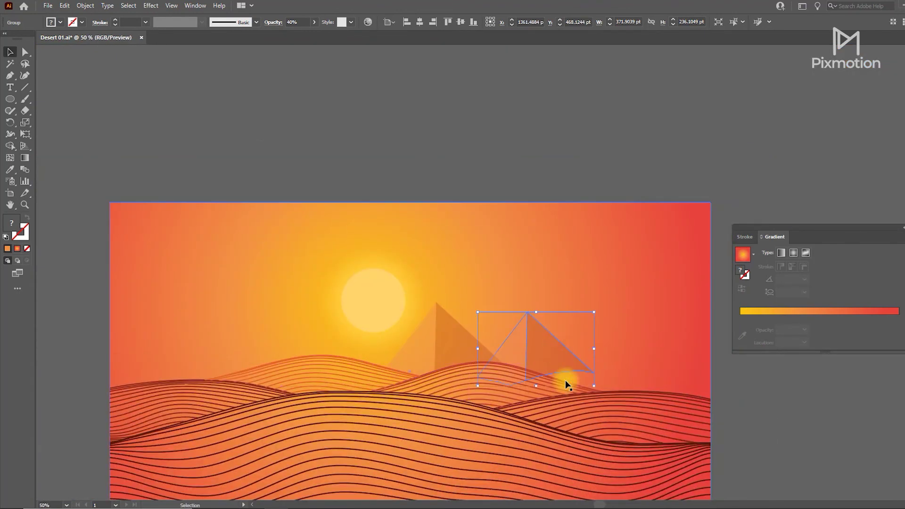
Delete the extra pyramid copy.
scroll(597, 378, down, 1)
key(a)
click(687, 373)
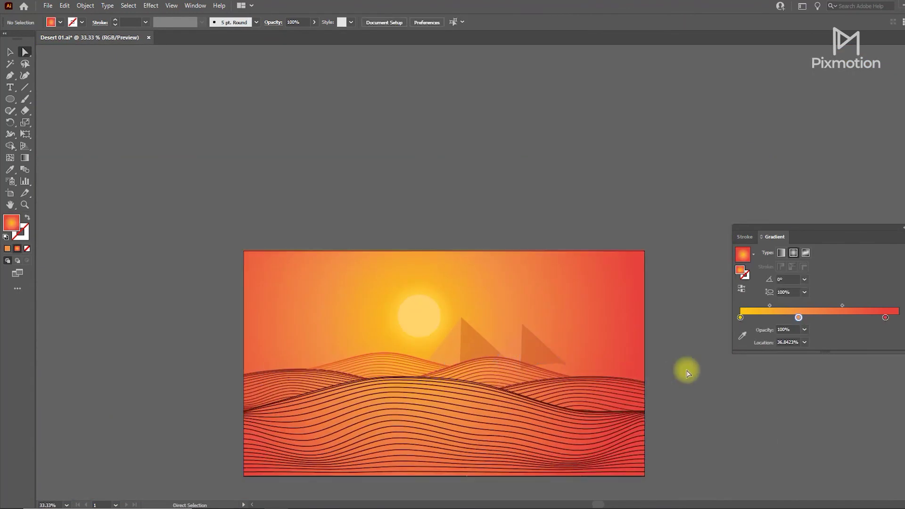
key(v)
click(550, 363)
key(Delete)
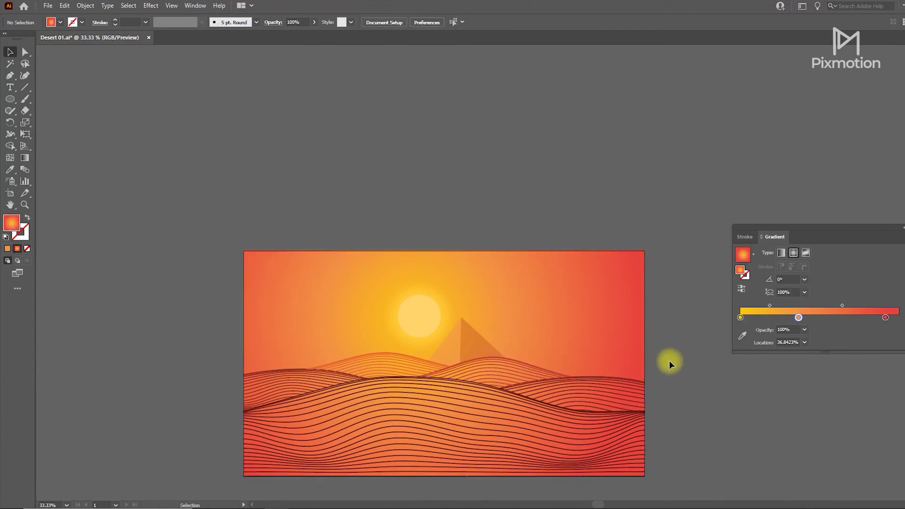